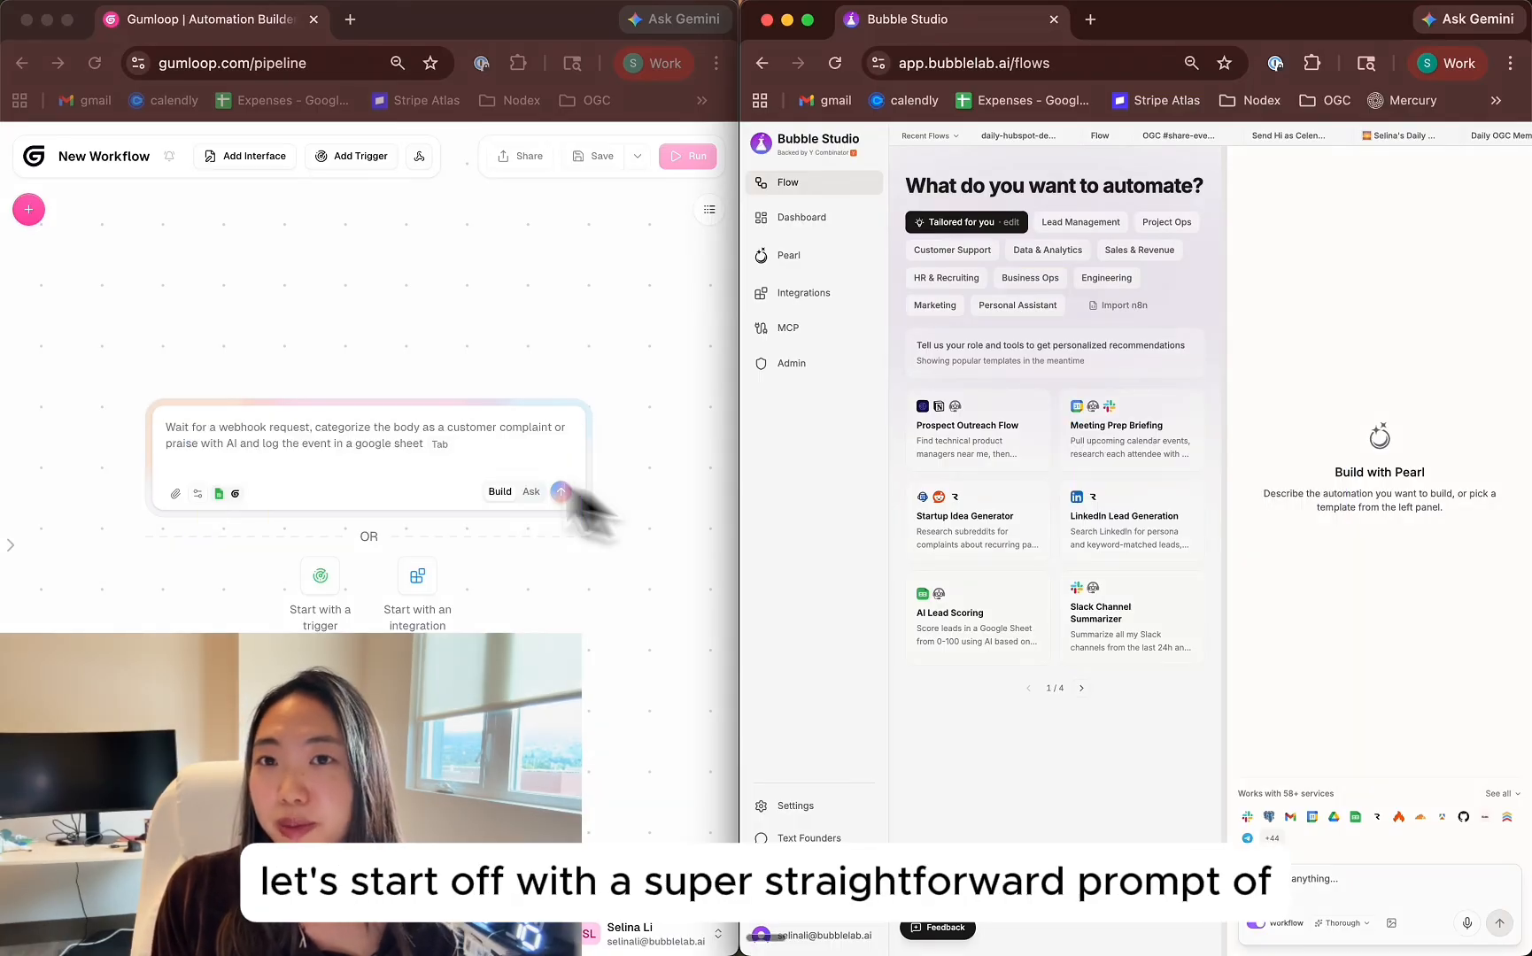
Submit the Gumloop workflow prompt "every monday morning, send me an email of my upcoming calendar events for the week."
left_click(376, 435)
type("every")
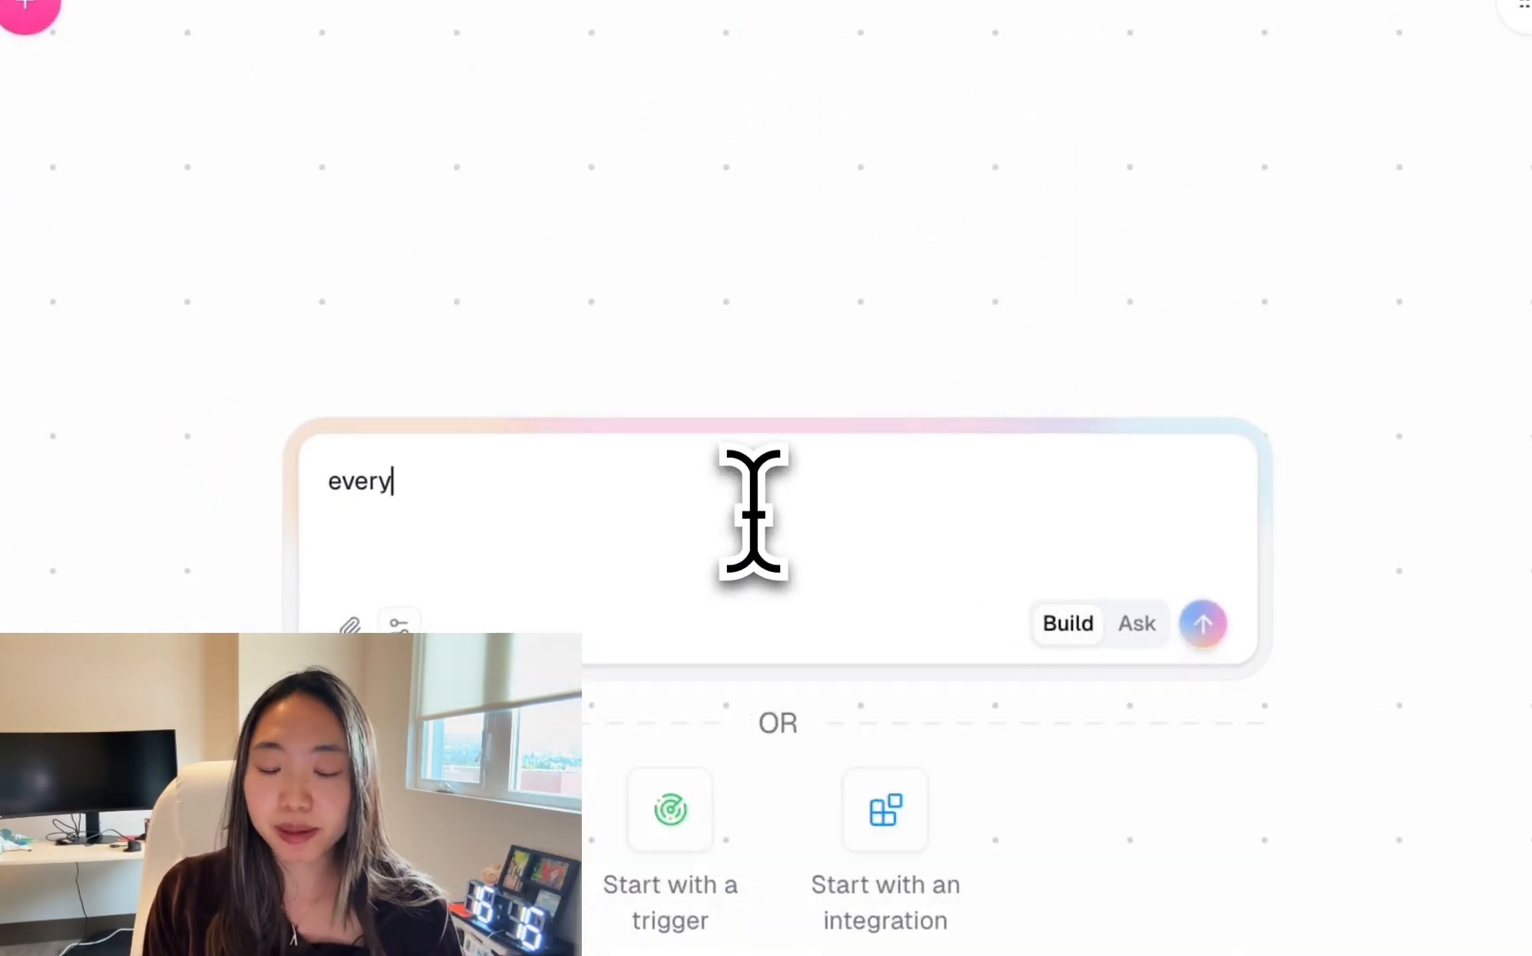
type(" monday morning, send me an email of my upcoming calendar events for the week.")
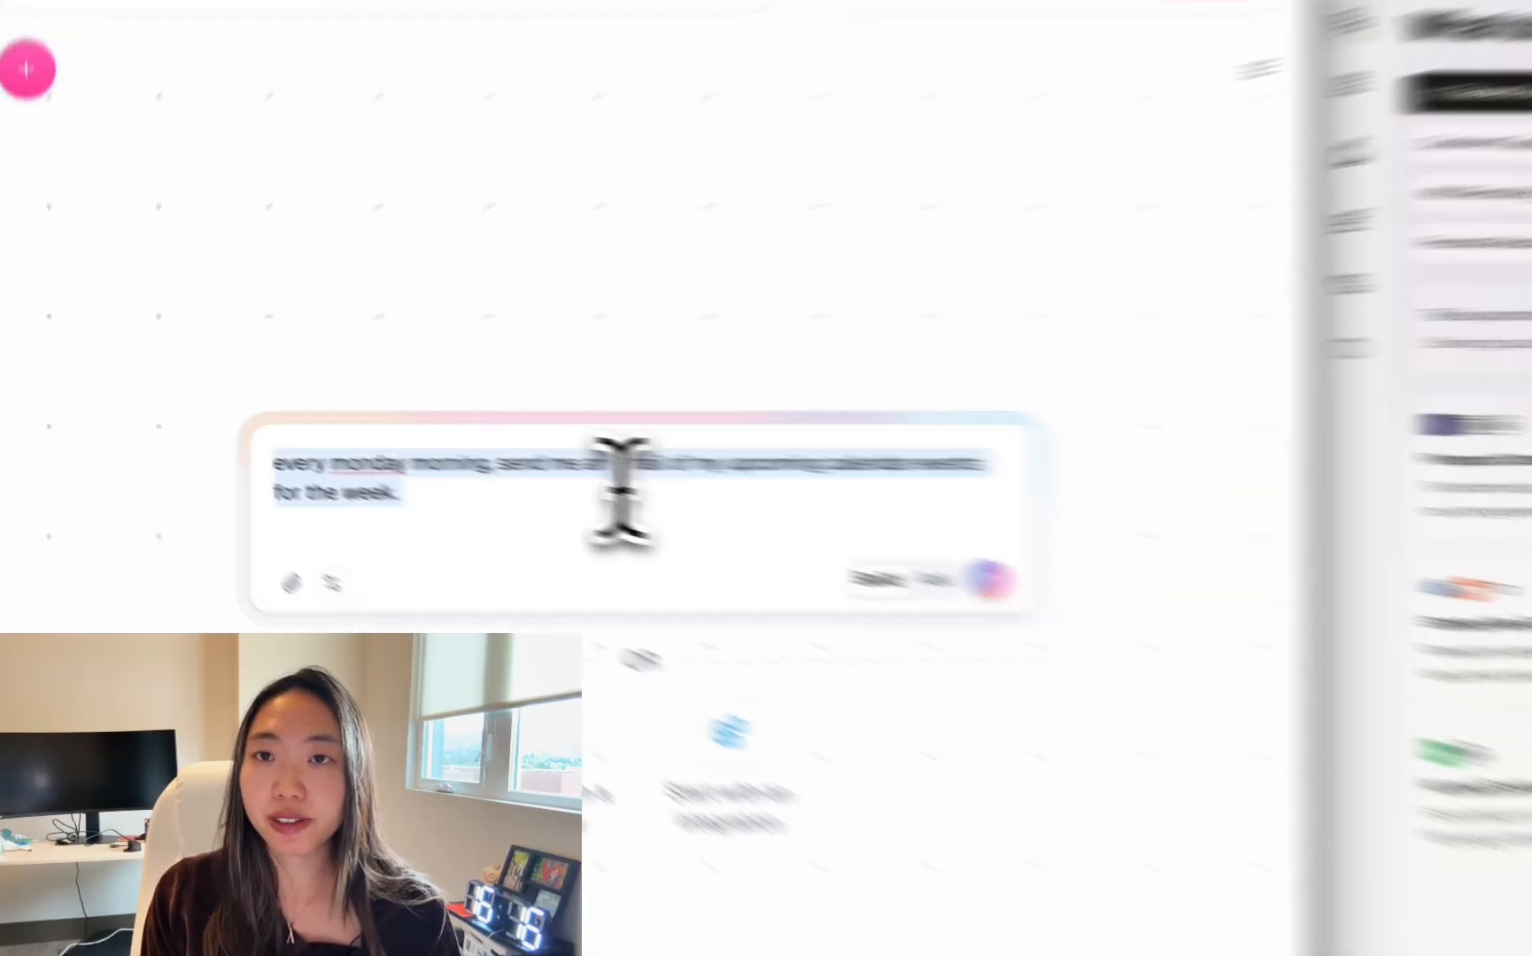
key("Return")
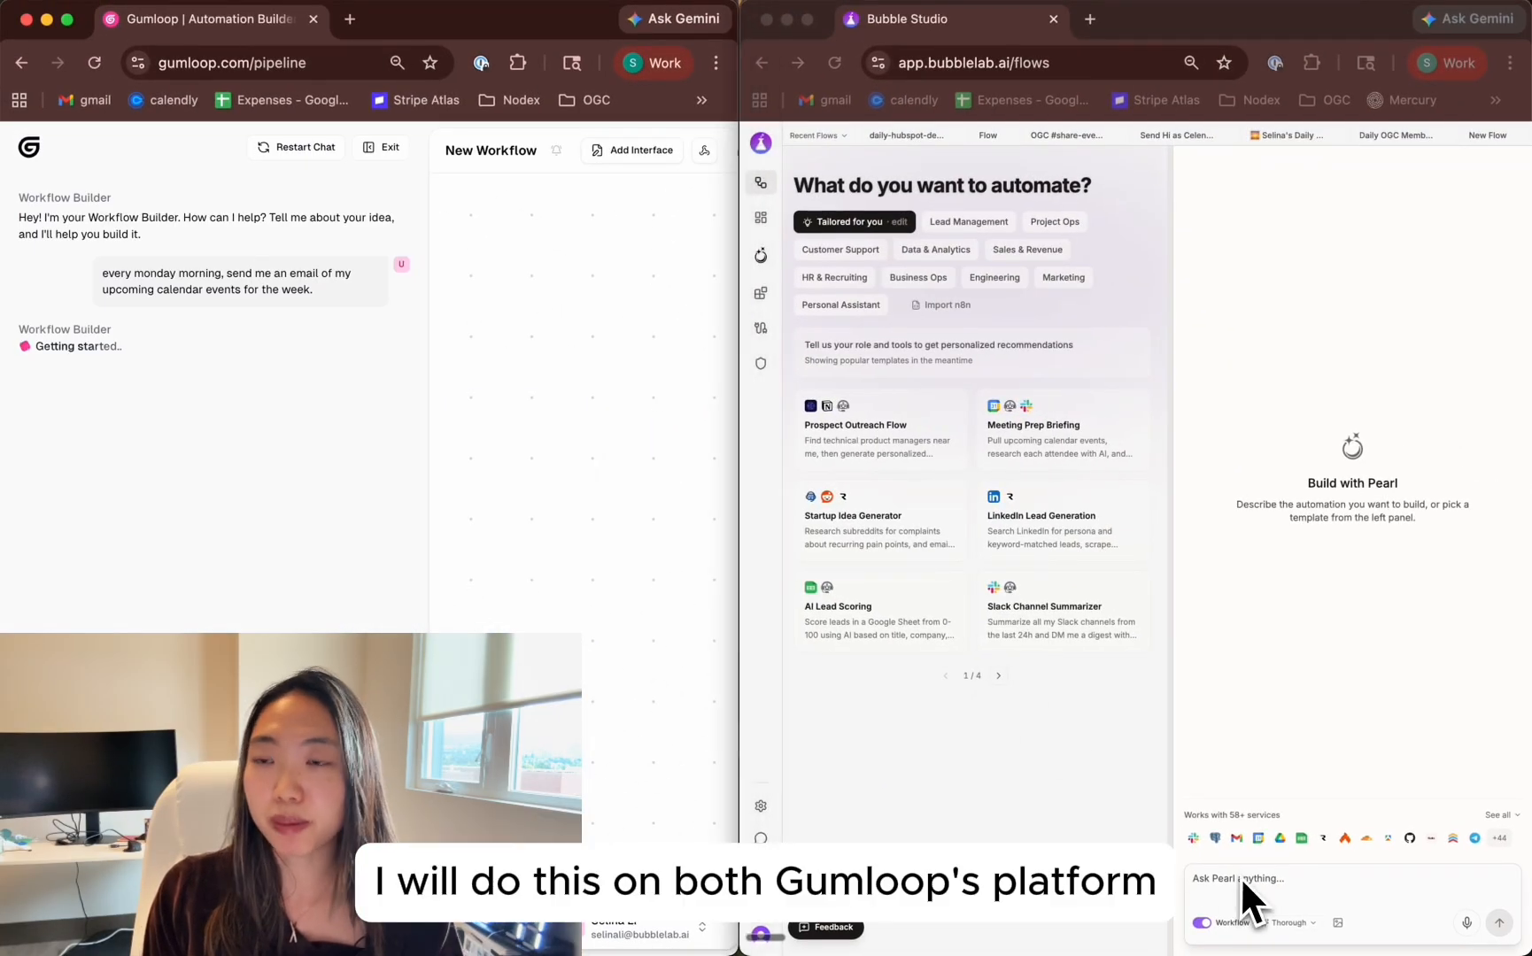
Switch to Bubble Studio, submit the same Monday calendar email prompt to Pearl, and widen the chat area
left_click(1239, 876)
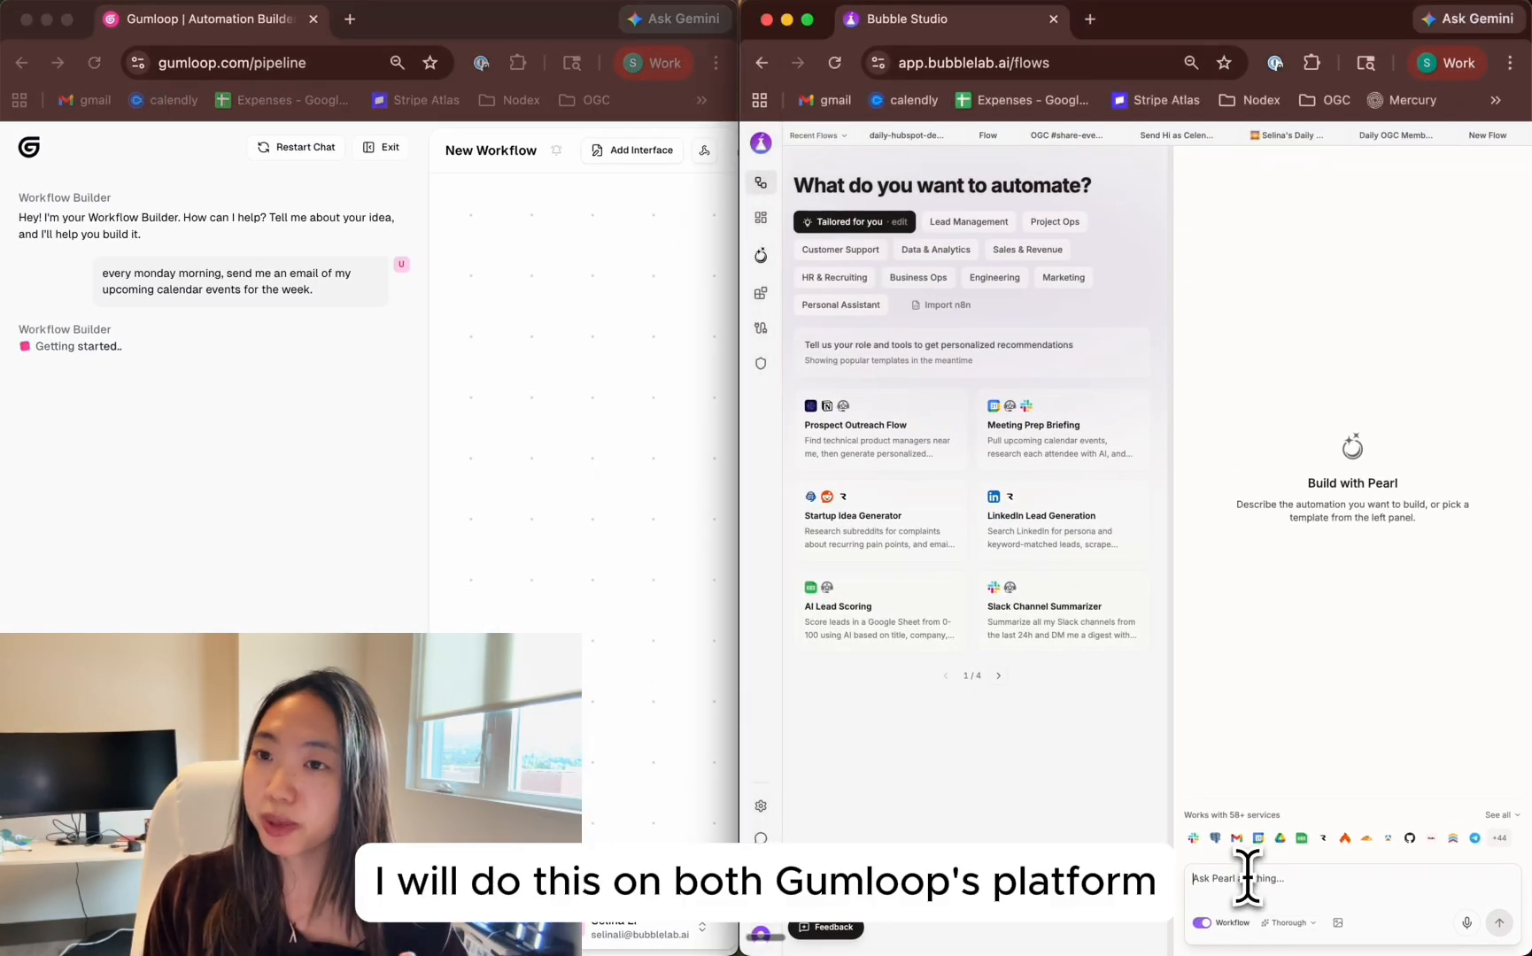
type("every monday morning, send me an email of my upcoming calendar events for the week.")
key("Return")
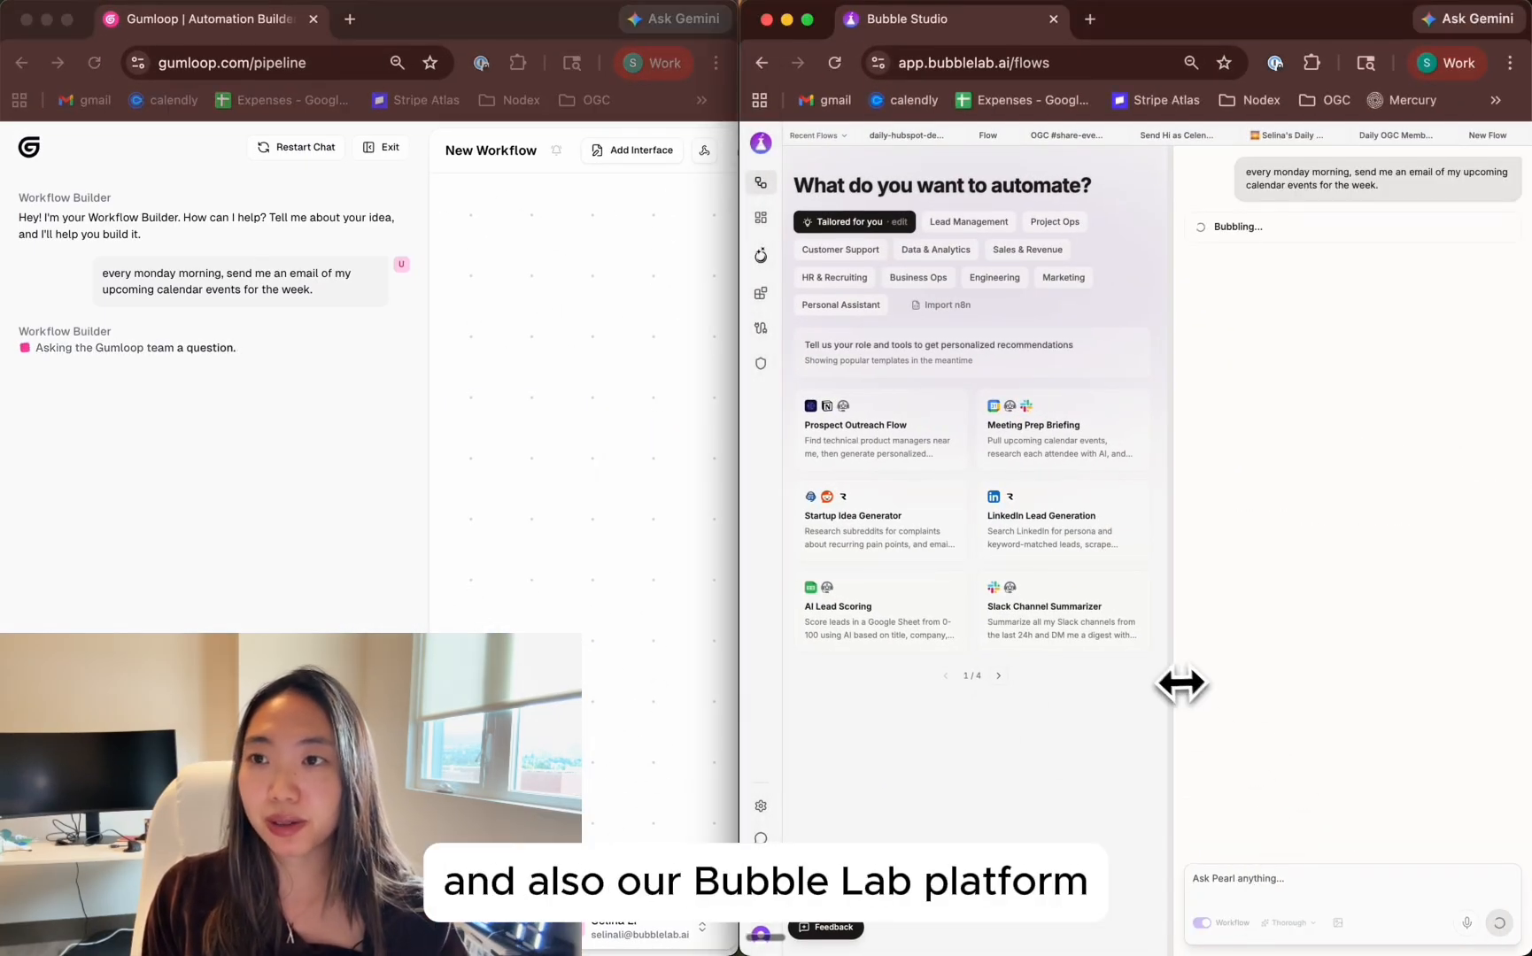
left_click_drag(1181, 682, 1073, 668)
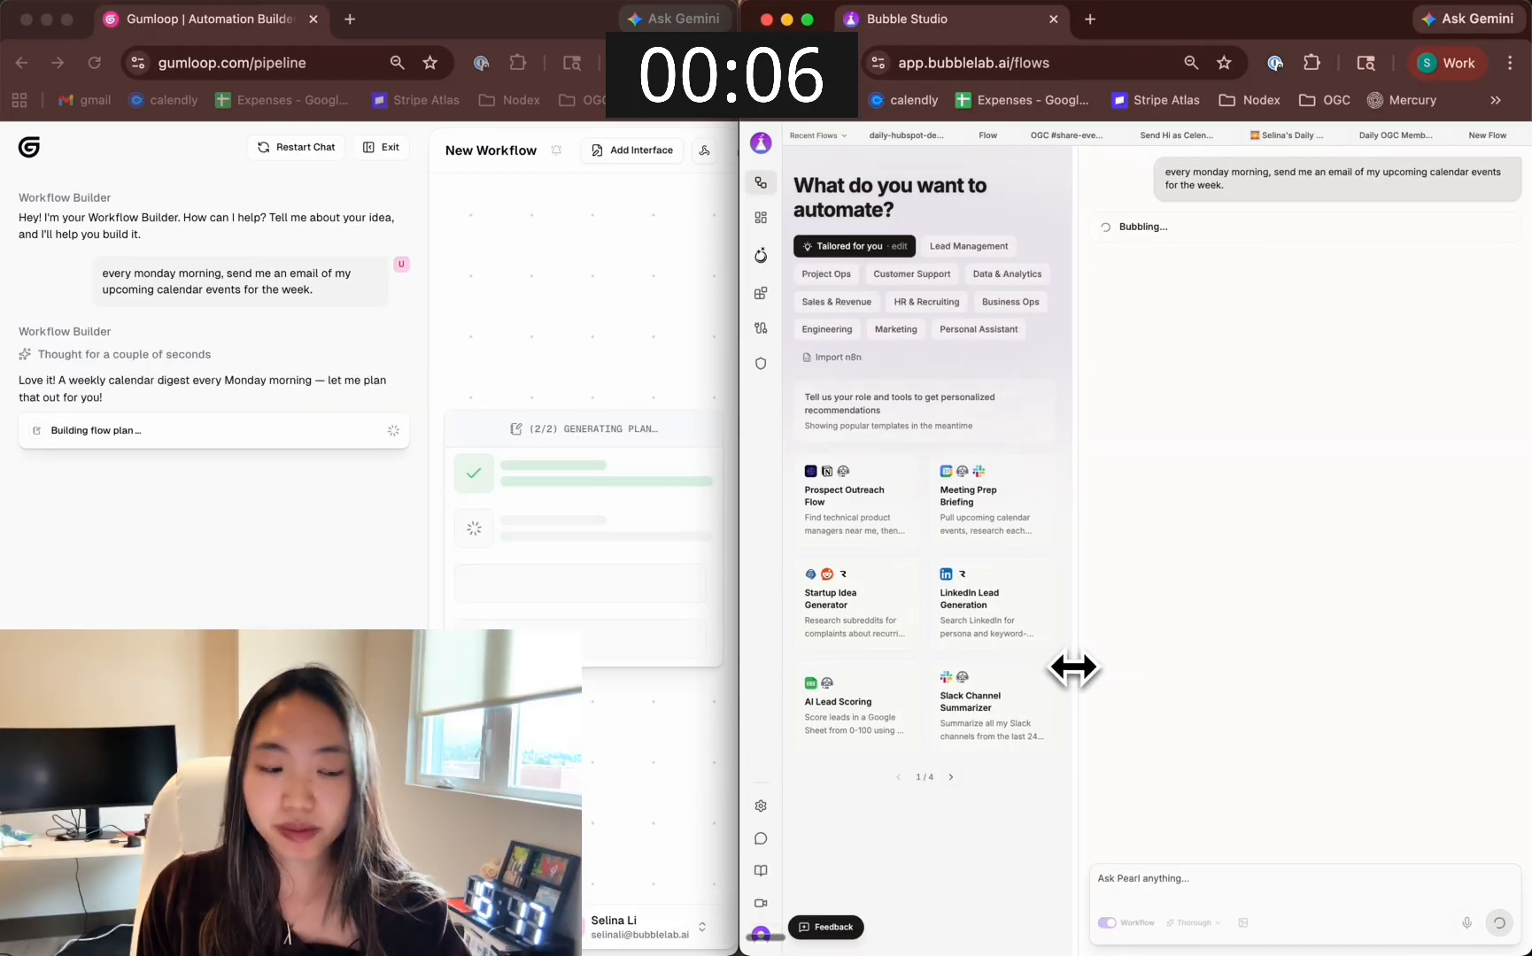
Proceed with the flow plan Gumloop generated for the weekly calendar digest
left_click(571, 584)
left_click(540, 620)
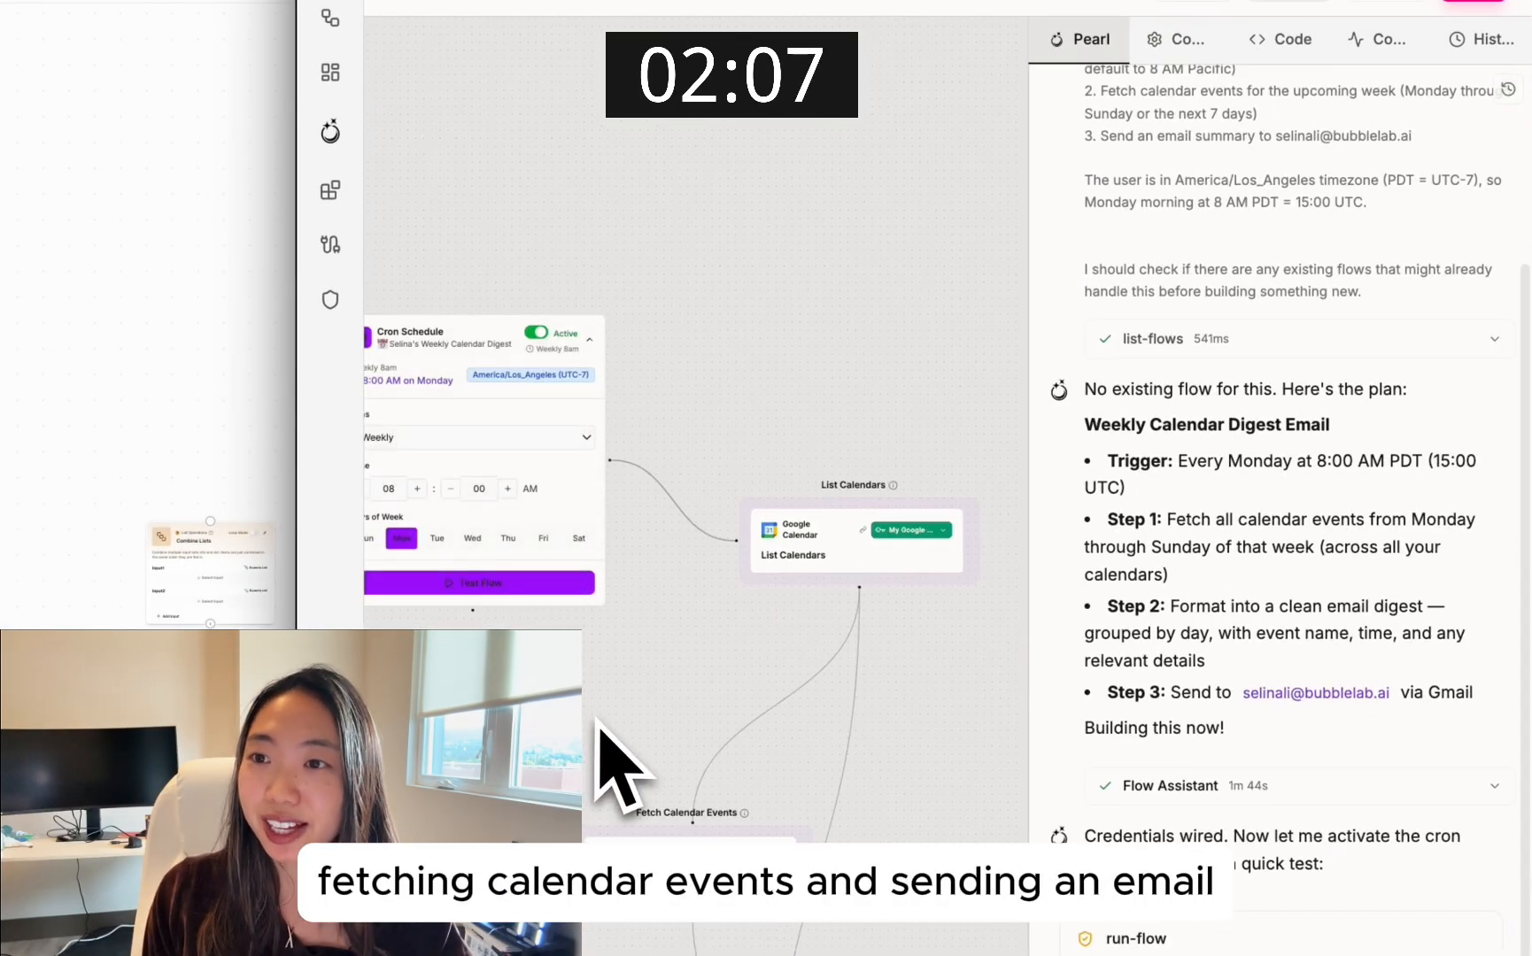
Enlarge the Bubble Studio canvas and trigger a run of the weekly calendar digest flow
left_click_drag(1018, 670, 1182, 671)
scroll(712, 469, "up", 5)
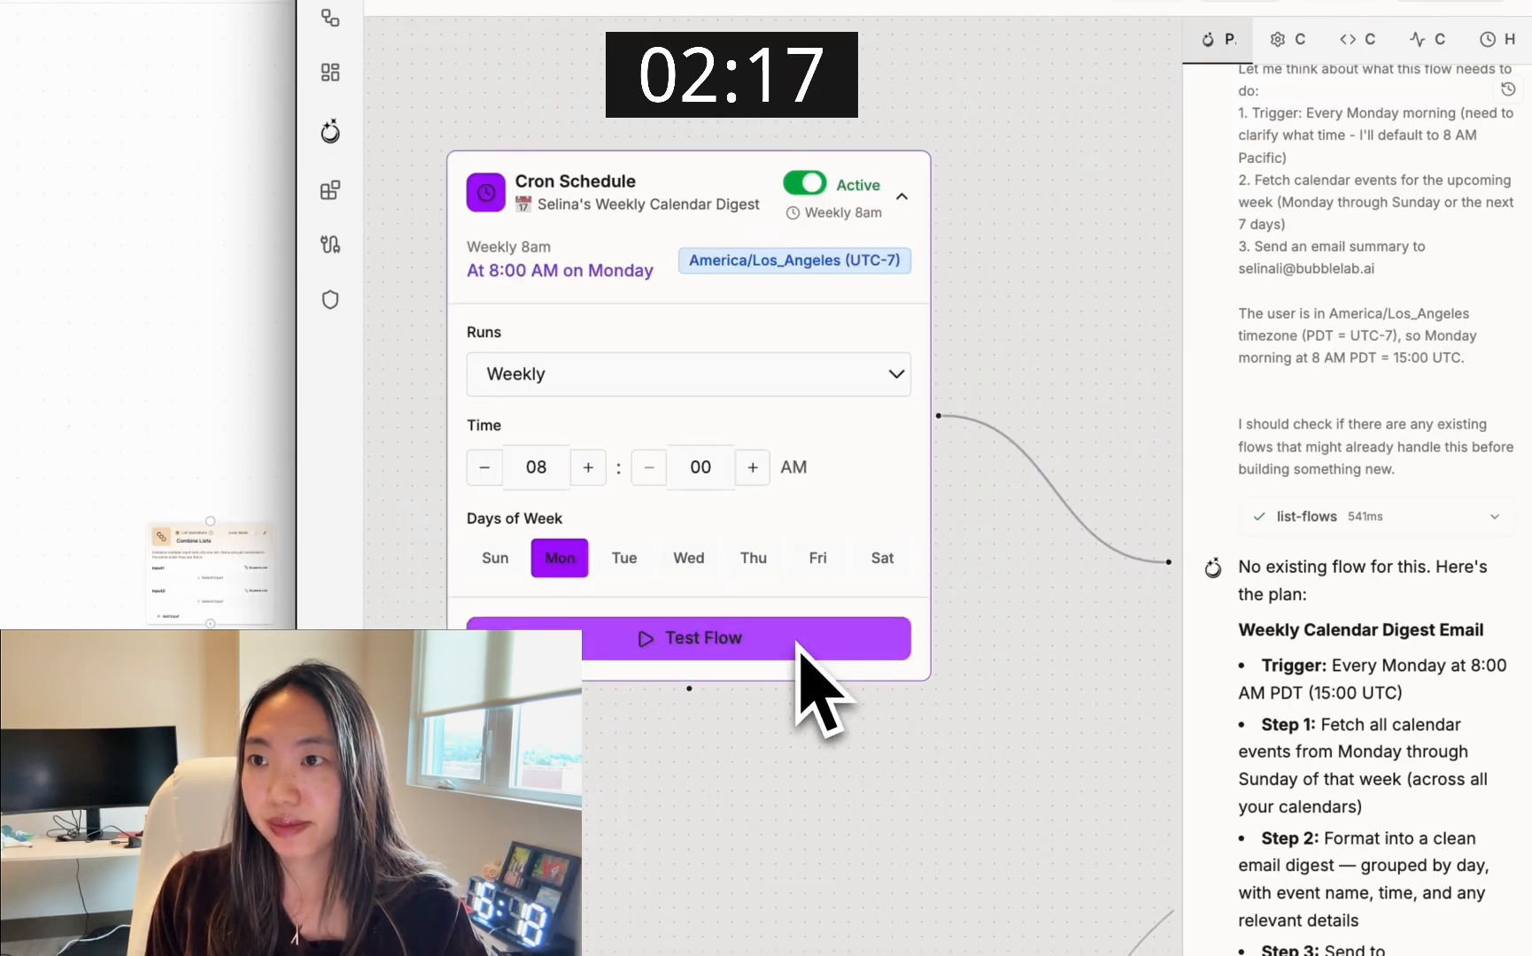
left_click(796, 644)
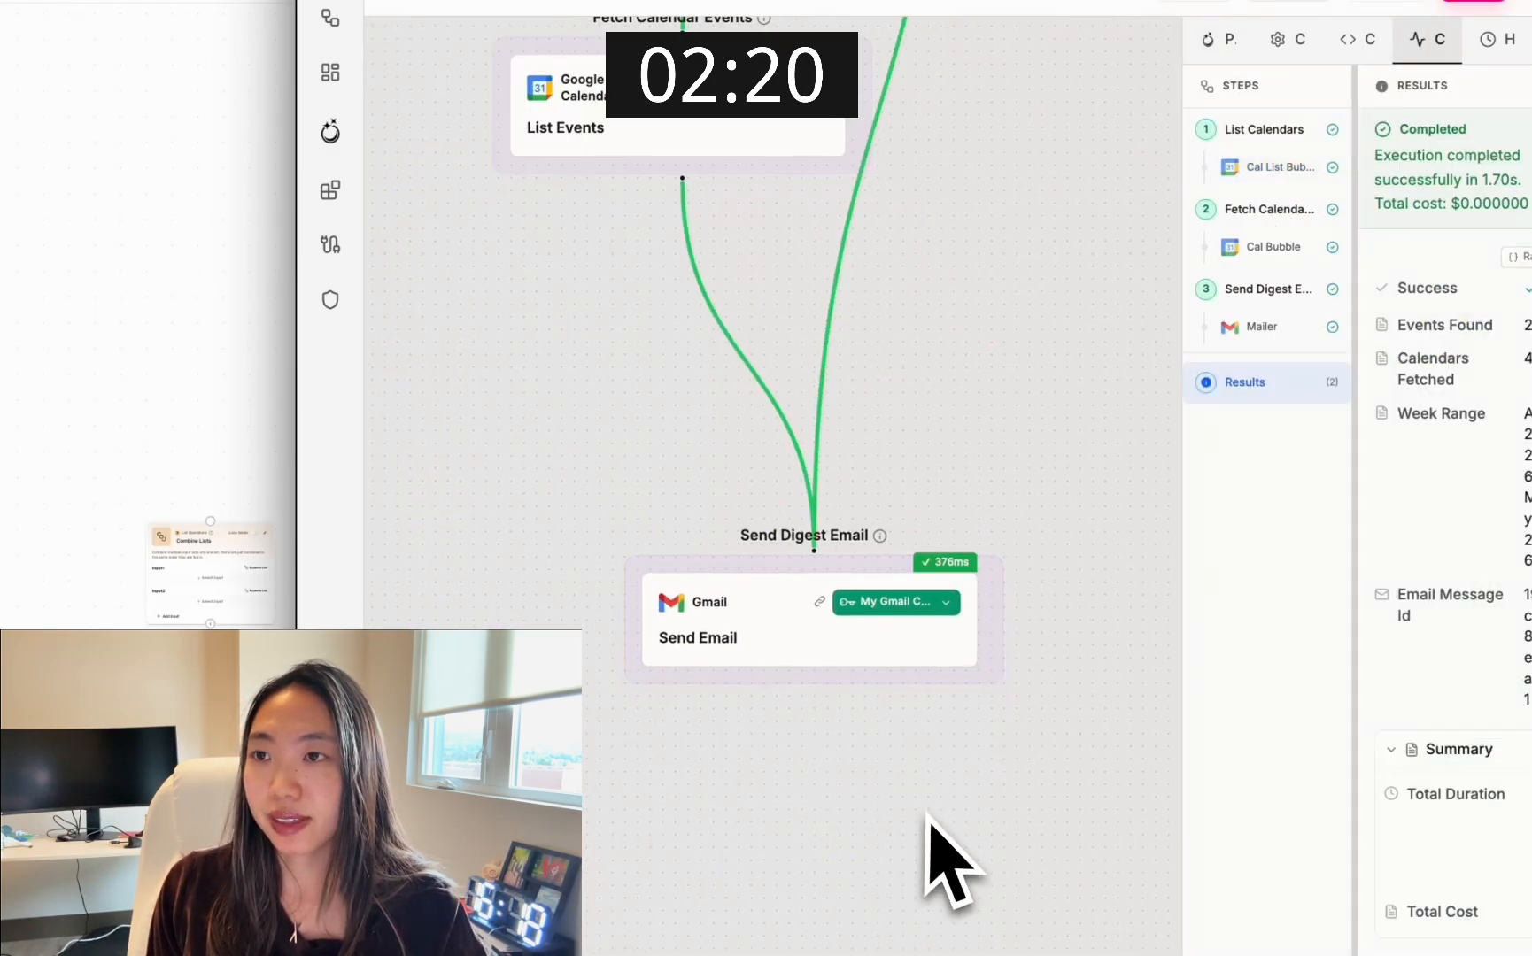
Widen the execution console and inspect the Mailer step's input and output, followed by the overall results
left_click_drag(1176, 664, 889, 677)
left_click(1016, 329)
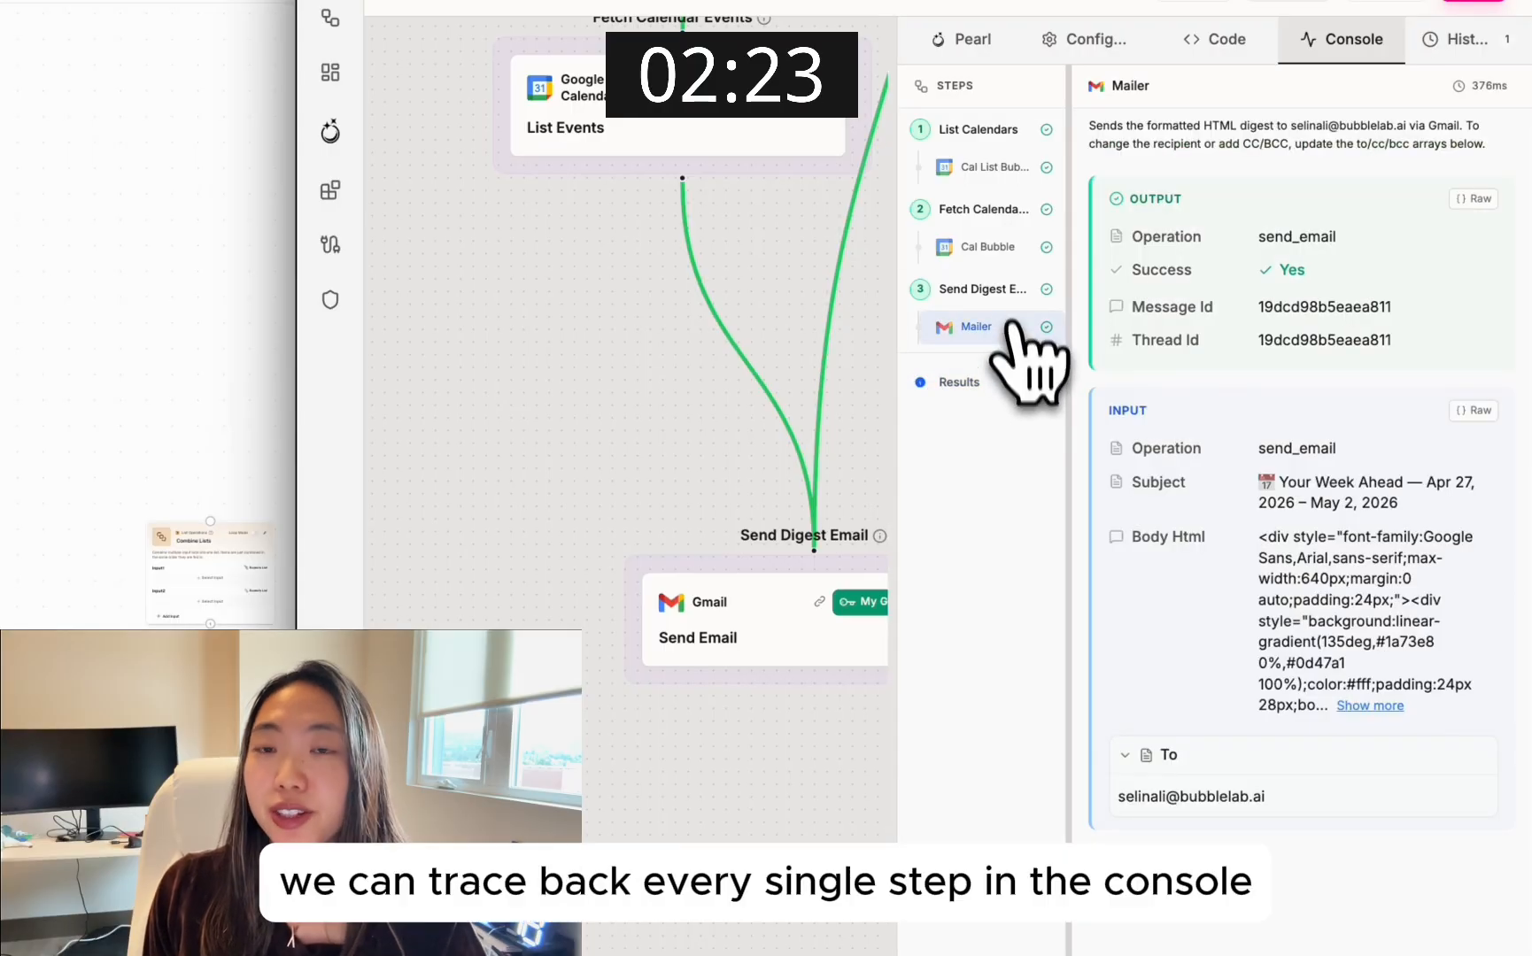
left_click(997, 388)
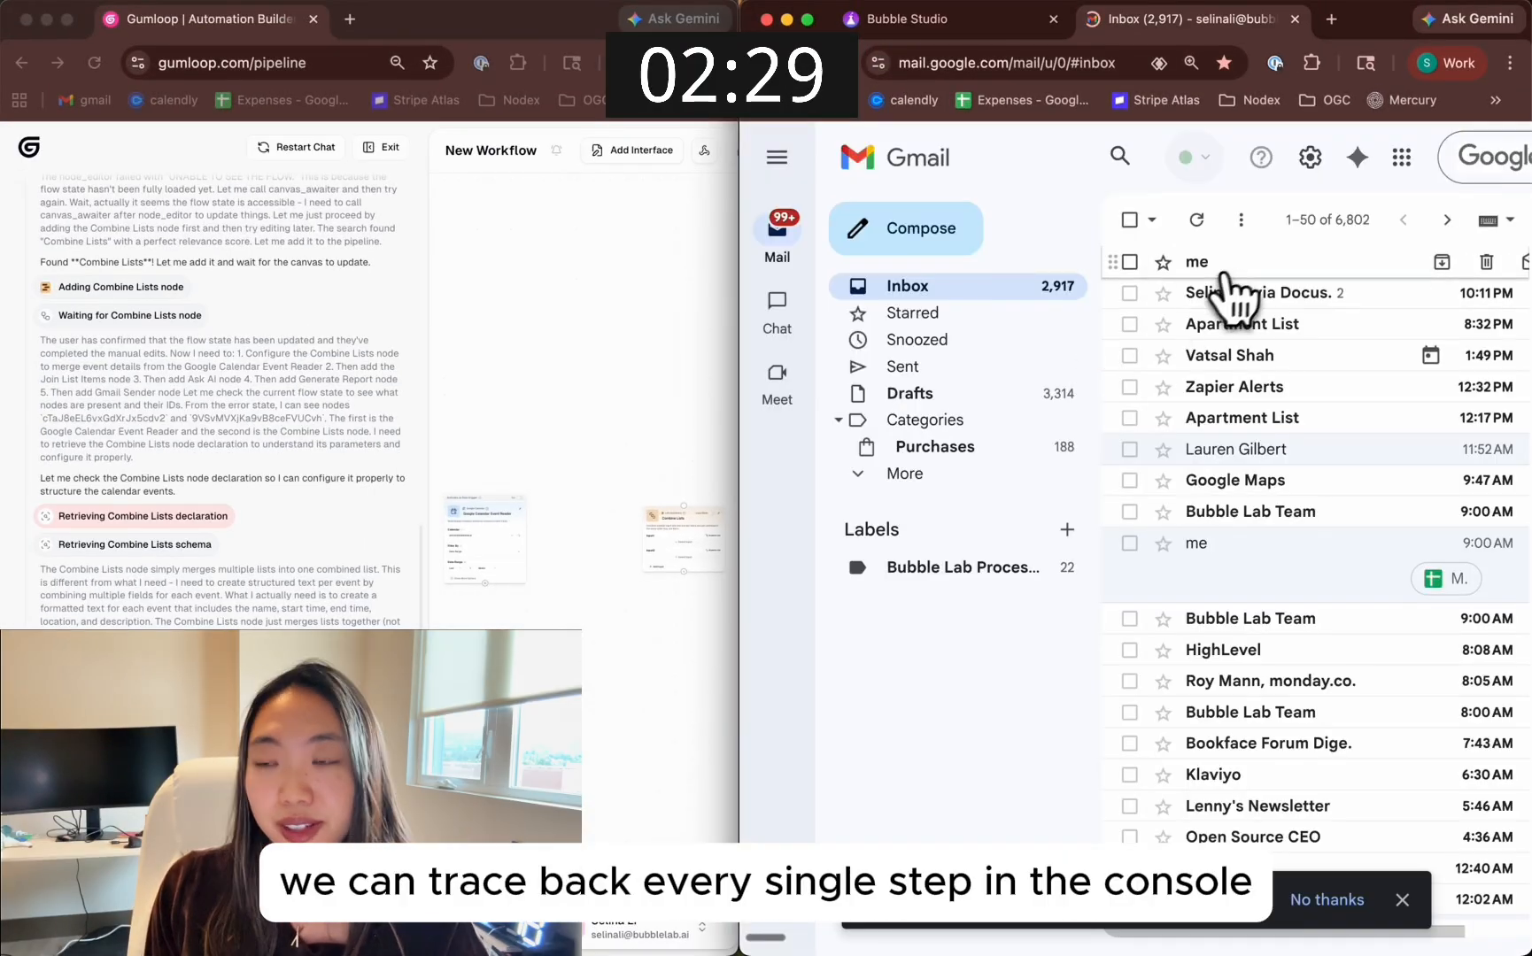
Switch to Gmail, open the newly sent calendar digest email and read through the week's events
left_click(1214, 291)
scroll(974, 588, "down", 20)
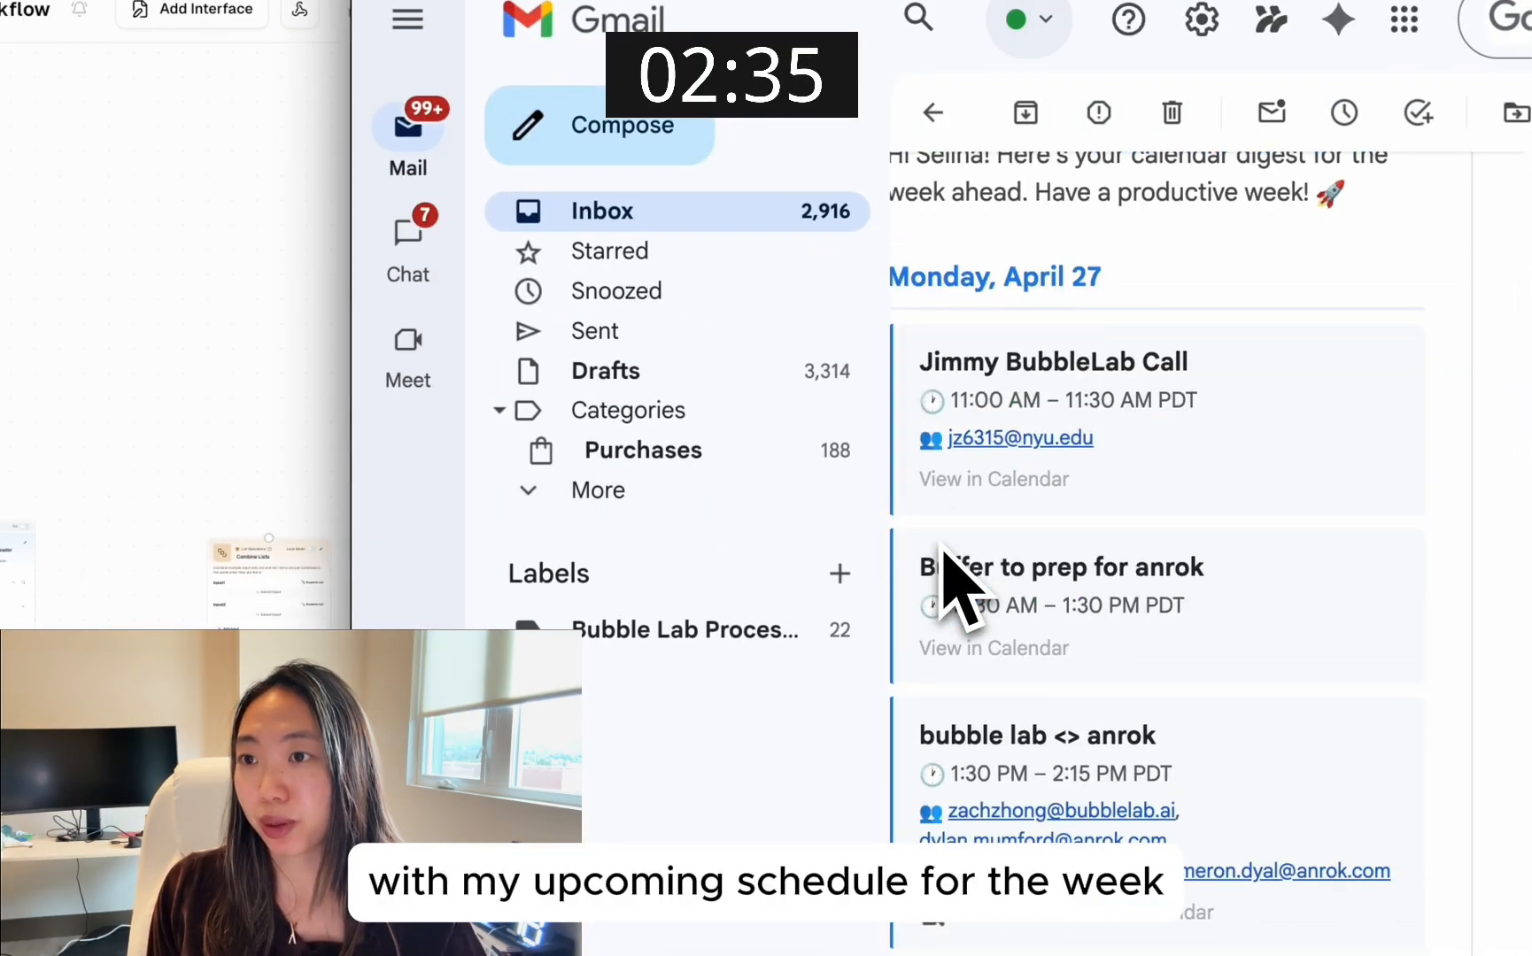
scroll(957, 588, "down", 5)
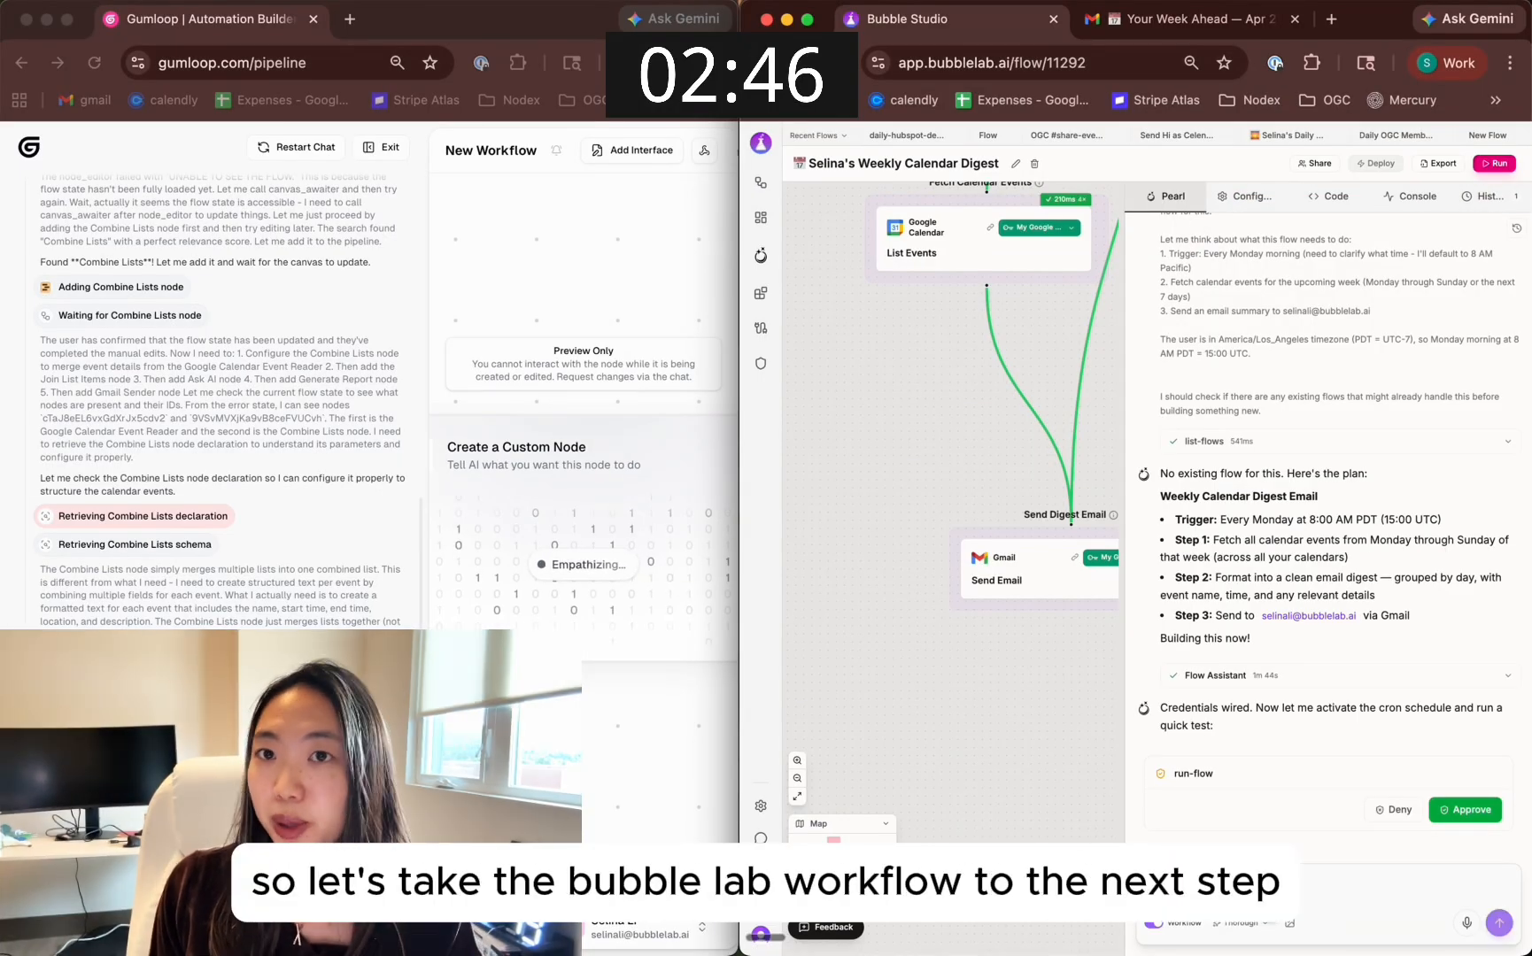
Ask Pearl to make the email purple themed, send it to Slack all-bubble-lab, and include HubSpot deals and open Zendesk tickets
type("make the email purple themed, and also send it to")
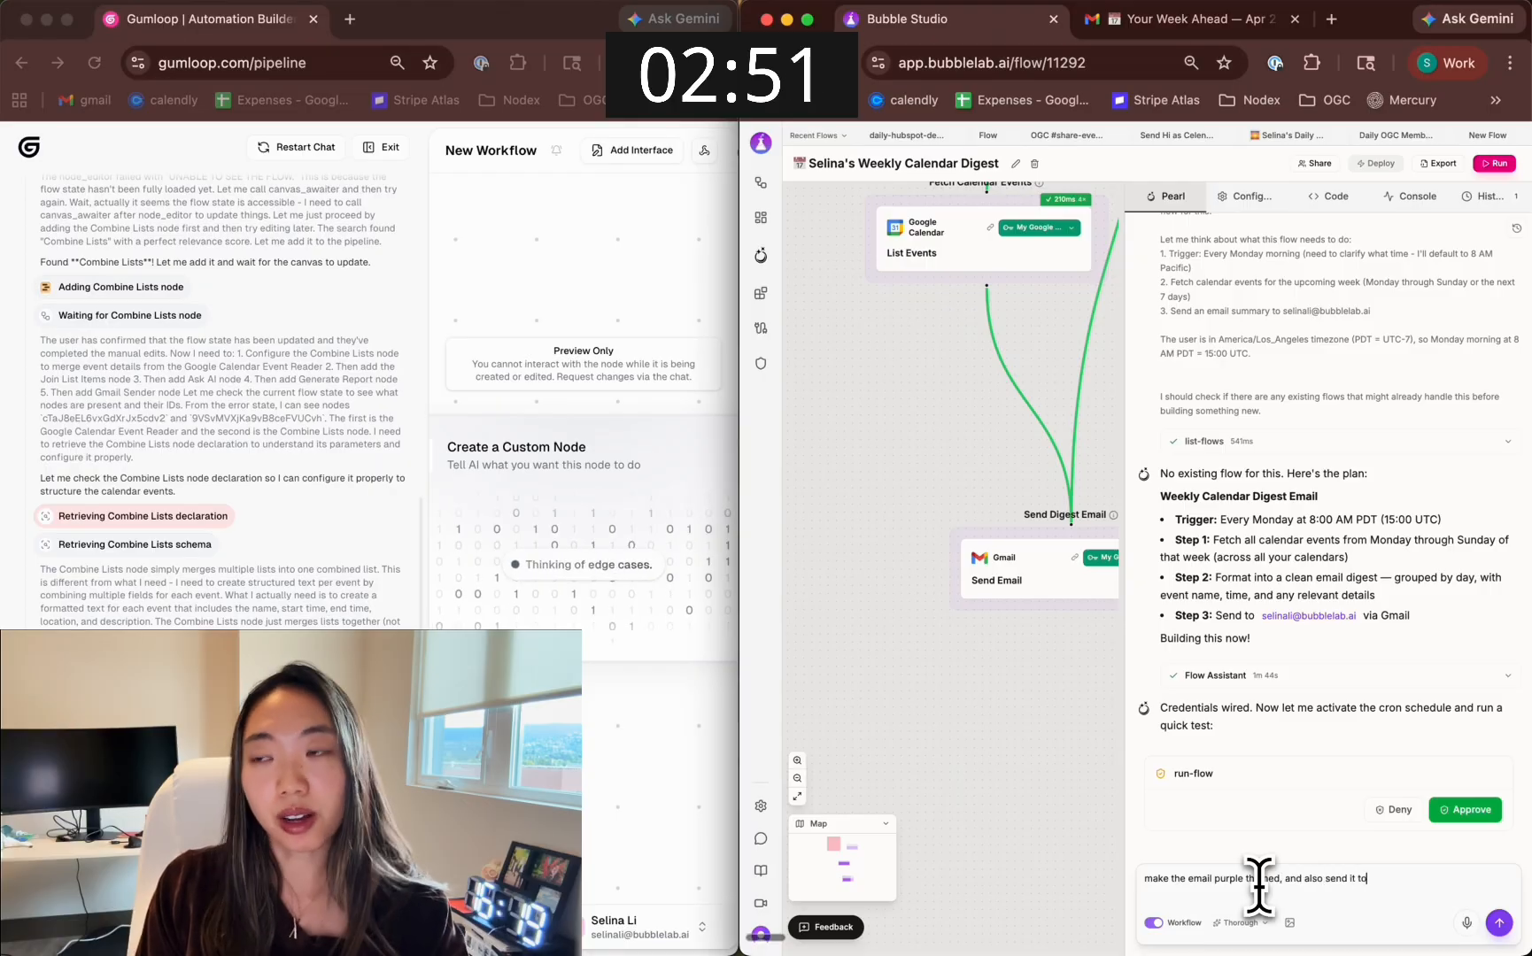
type("all-bubble-lab channe")
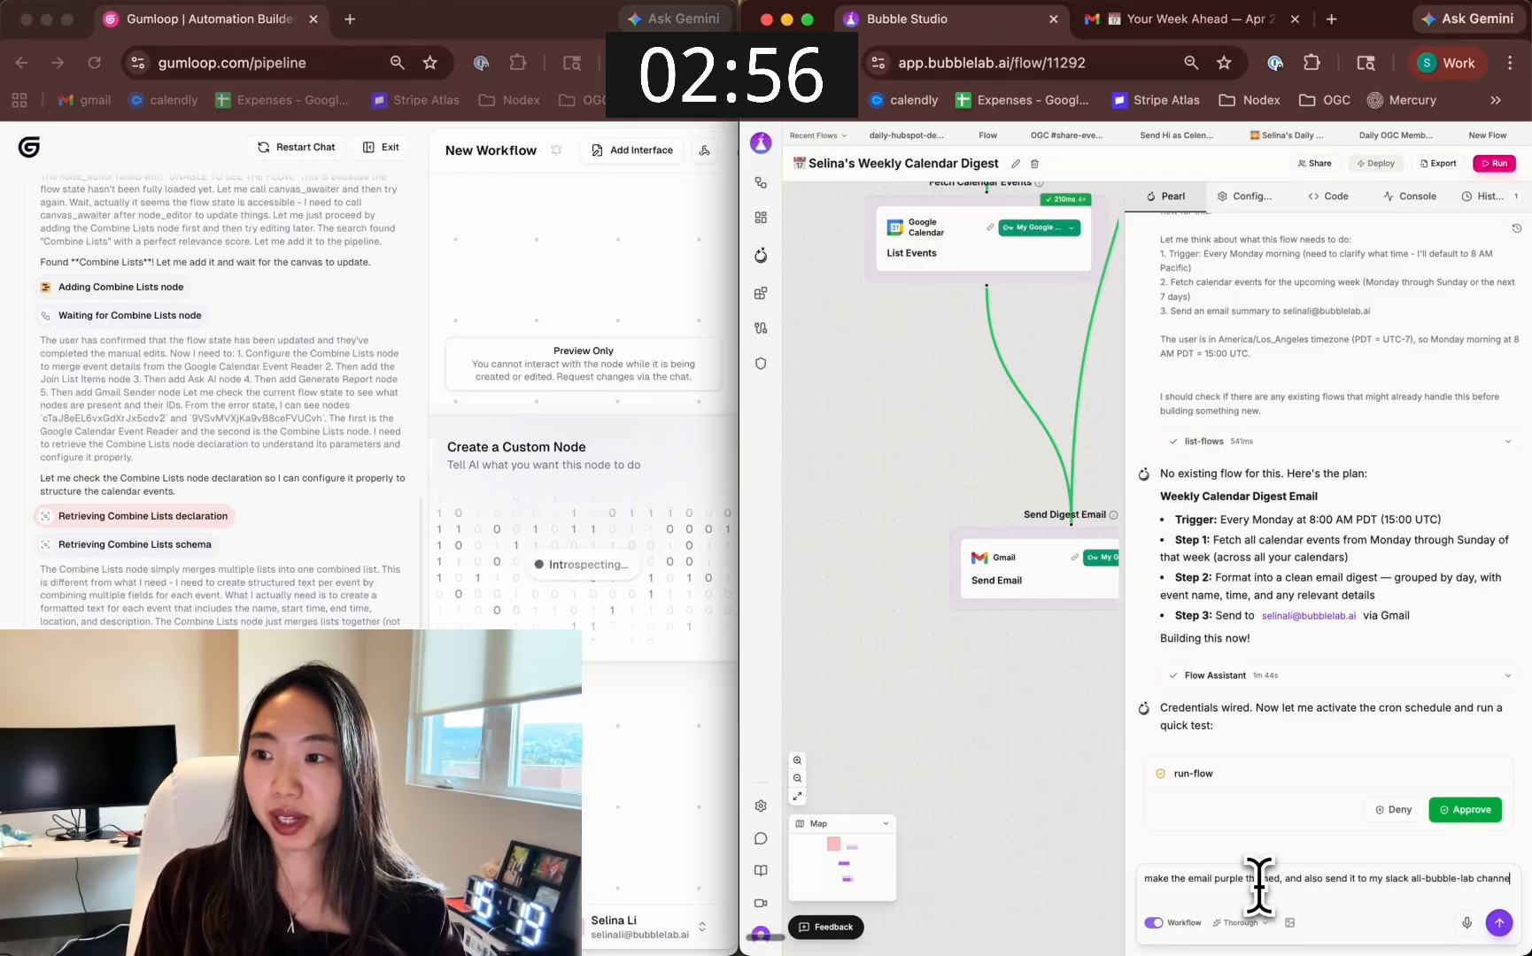
type("also send my hubspot deals and open zendesk tickets that i need to keep track of?")
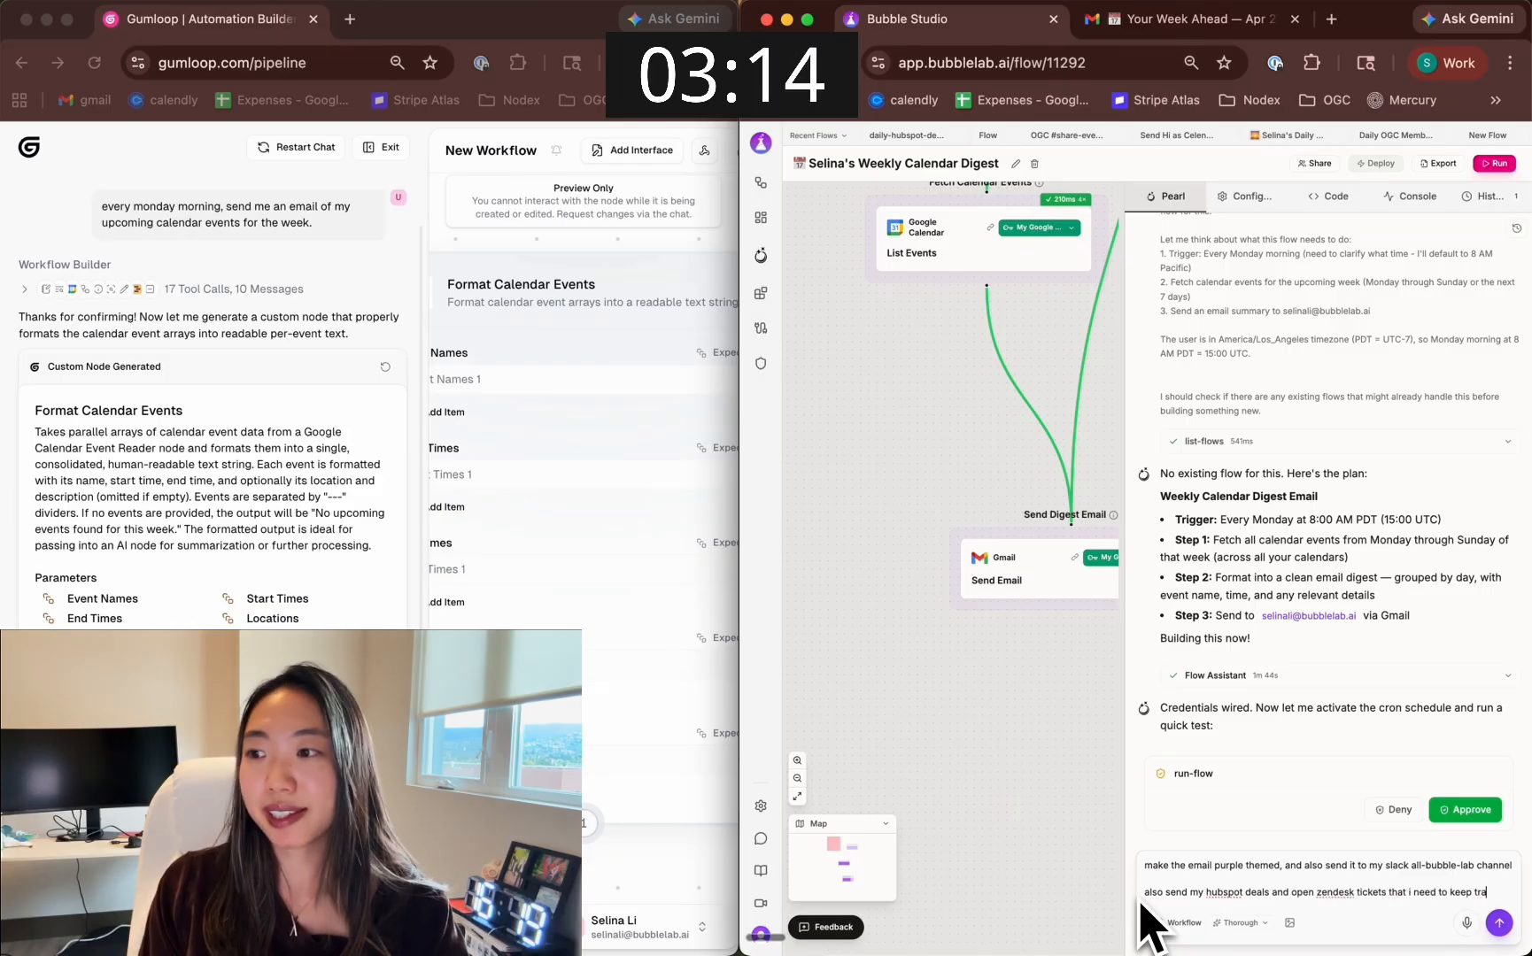
key("Return")
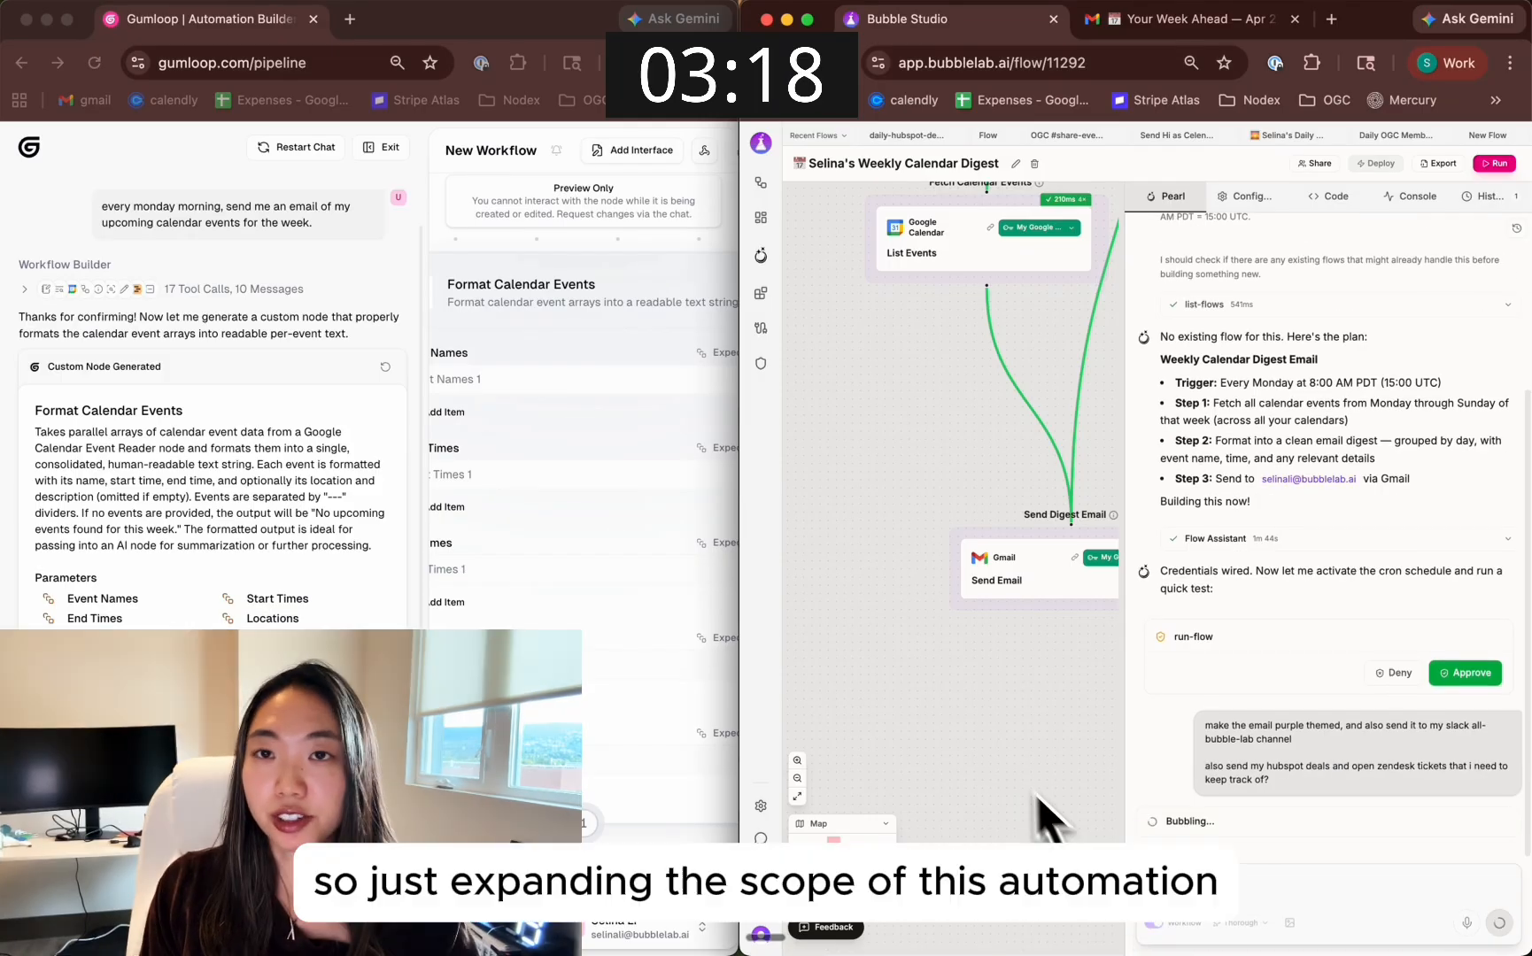
Tell Gumloop's Workflow Builder "I saved the node you generated, can you help me continue?" and follow its response
left_click(212, 872)
scroll(203, 398, "down", 2)
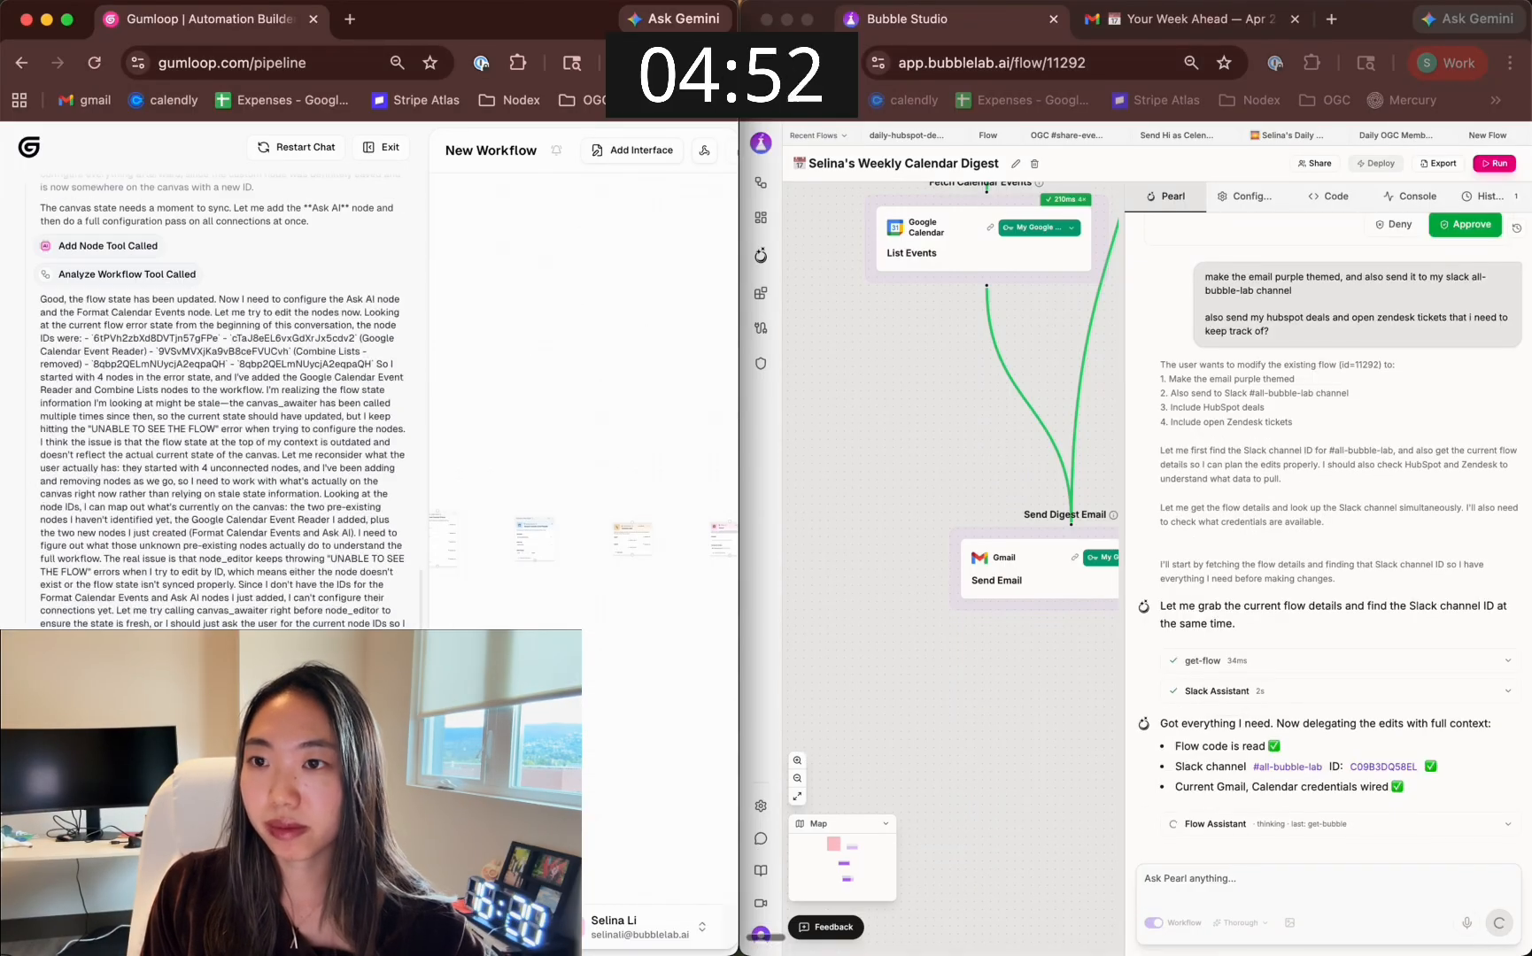
Enlarge the Bubble Studio canvas and examine the updated flow's HubSpot, Zendesk, Gmail and Slack steps
left_click(1127, 658)
left_click_drag(1142, 657, 1312, 660)
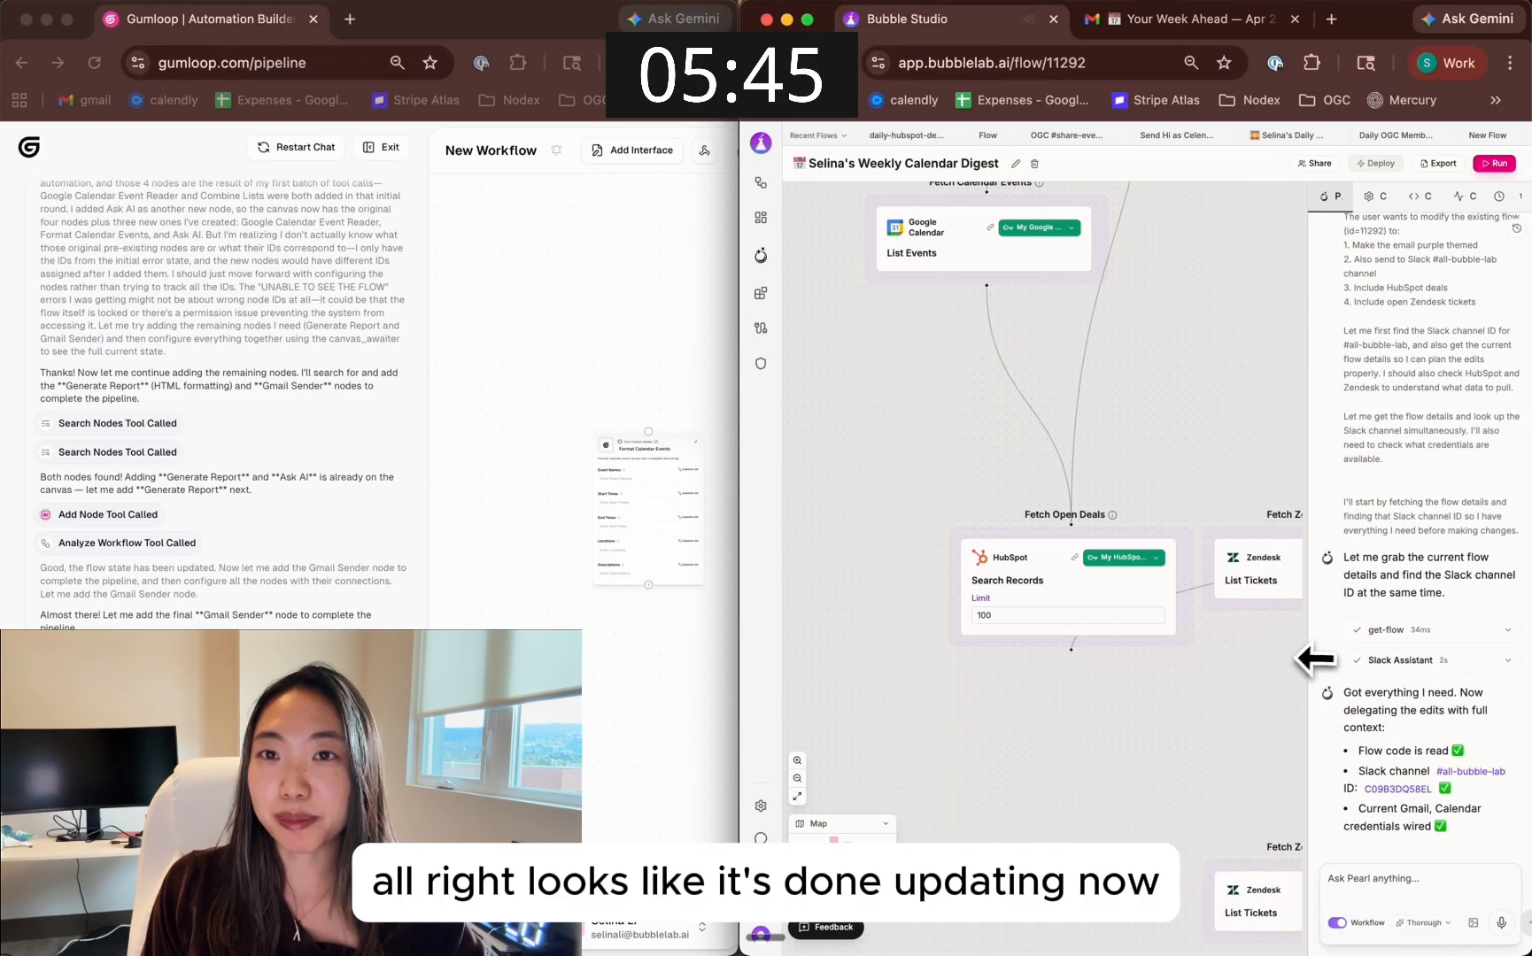
scroll(1027, 531, "down", 5)
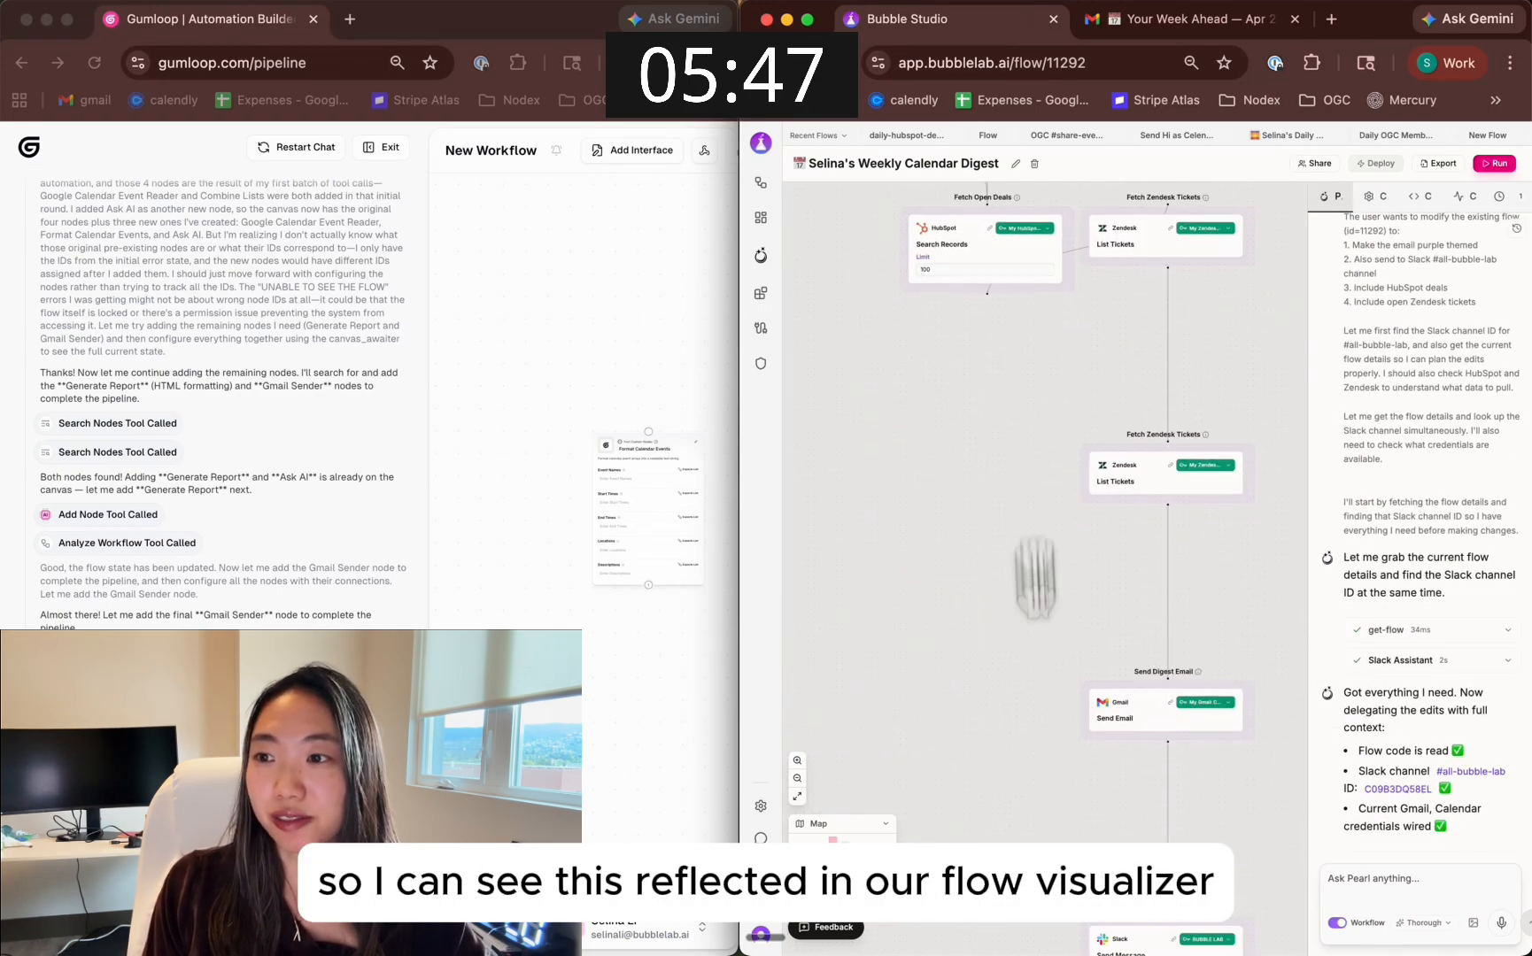
scroll(1094, 675, "up", 5)
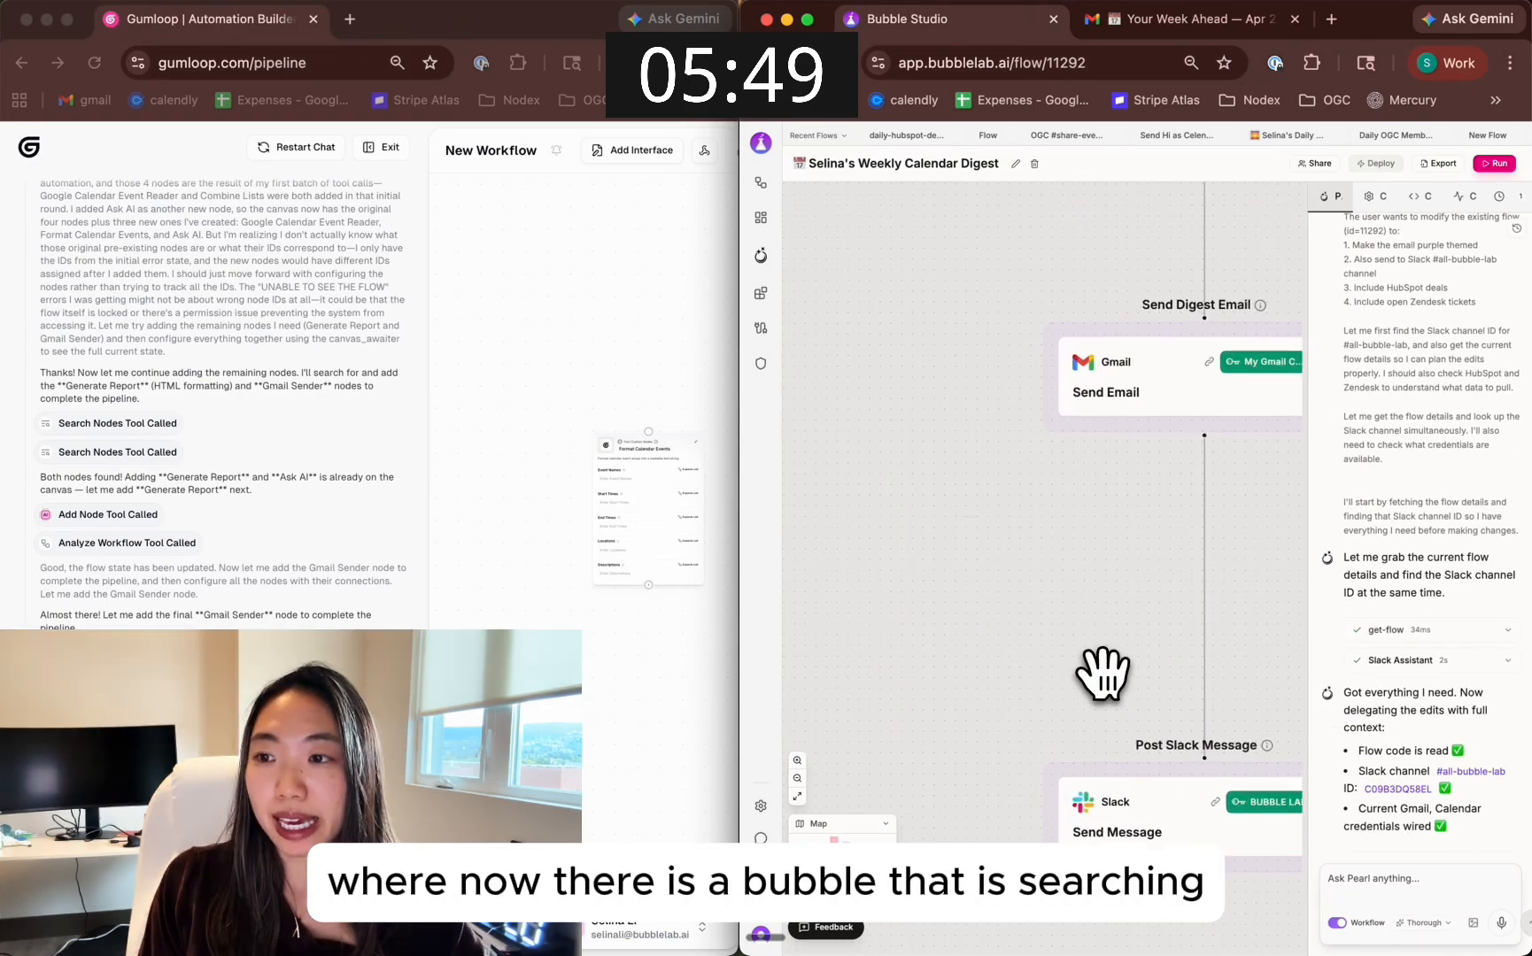
scroll(1104, 674, "down", 1)
left_click_drag(1113, 631, 1078, 751)
left_click_drag(1065, 392, 1091, 686)
scroll(1089, 680, "down", 5)
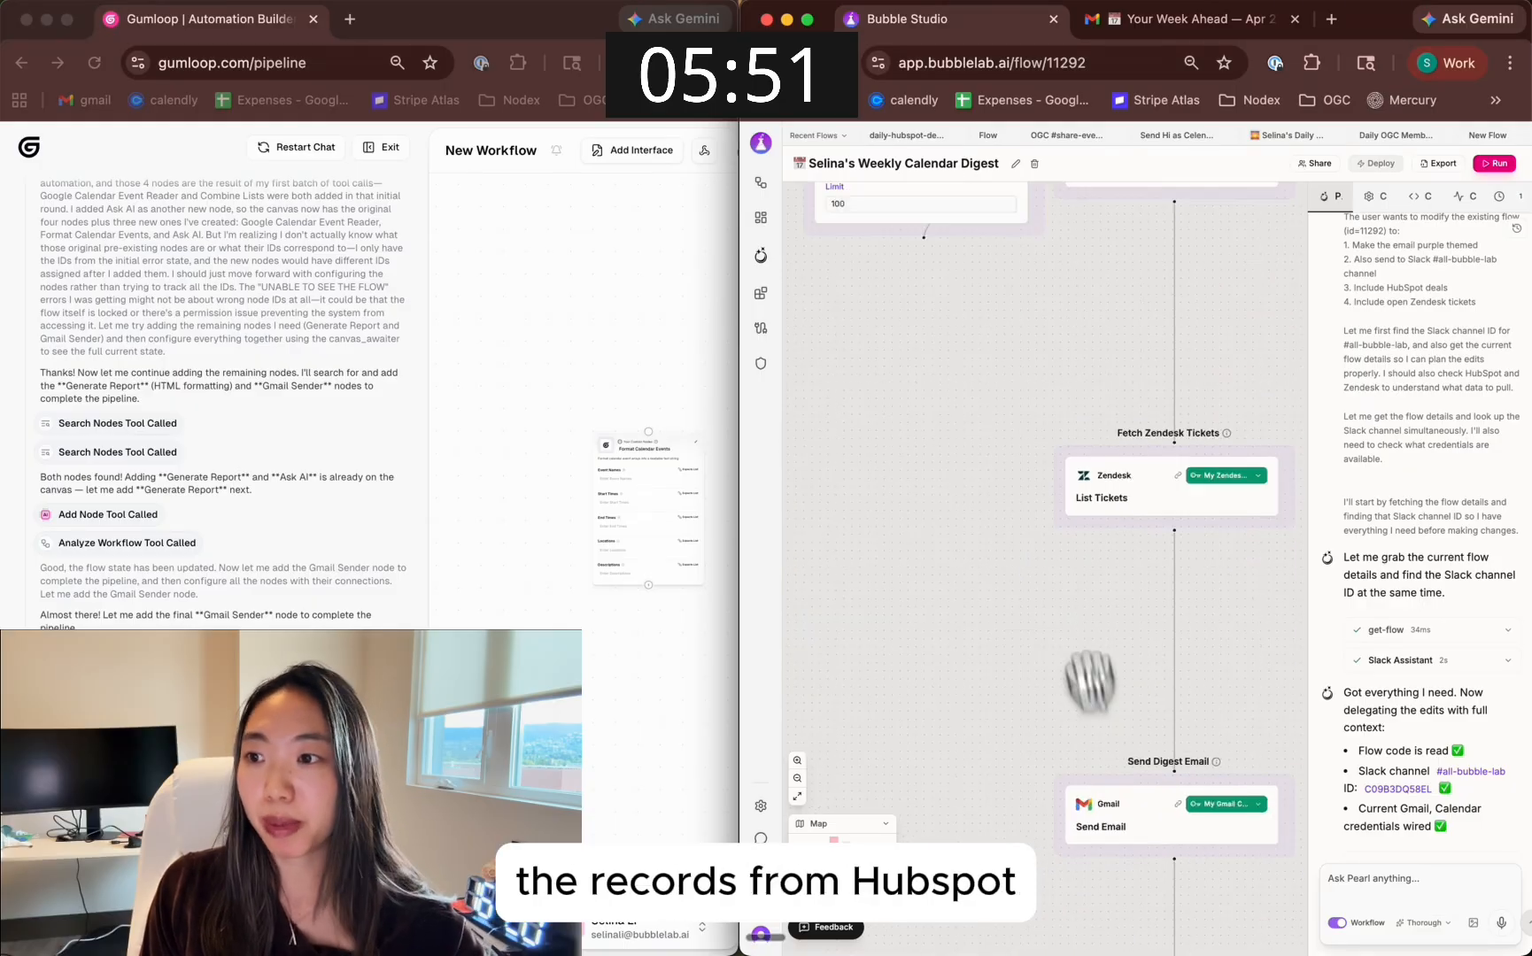
left_click_drag(1044, 487, 1061, 751)
left_click_drag(1257, 580, 1324, 666)
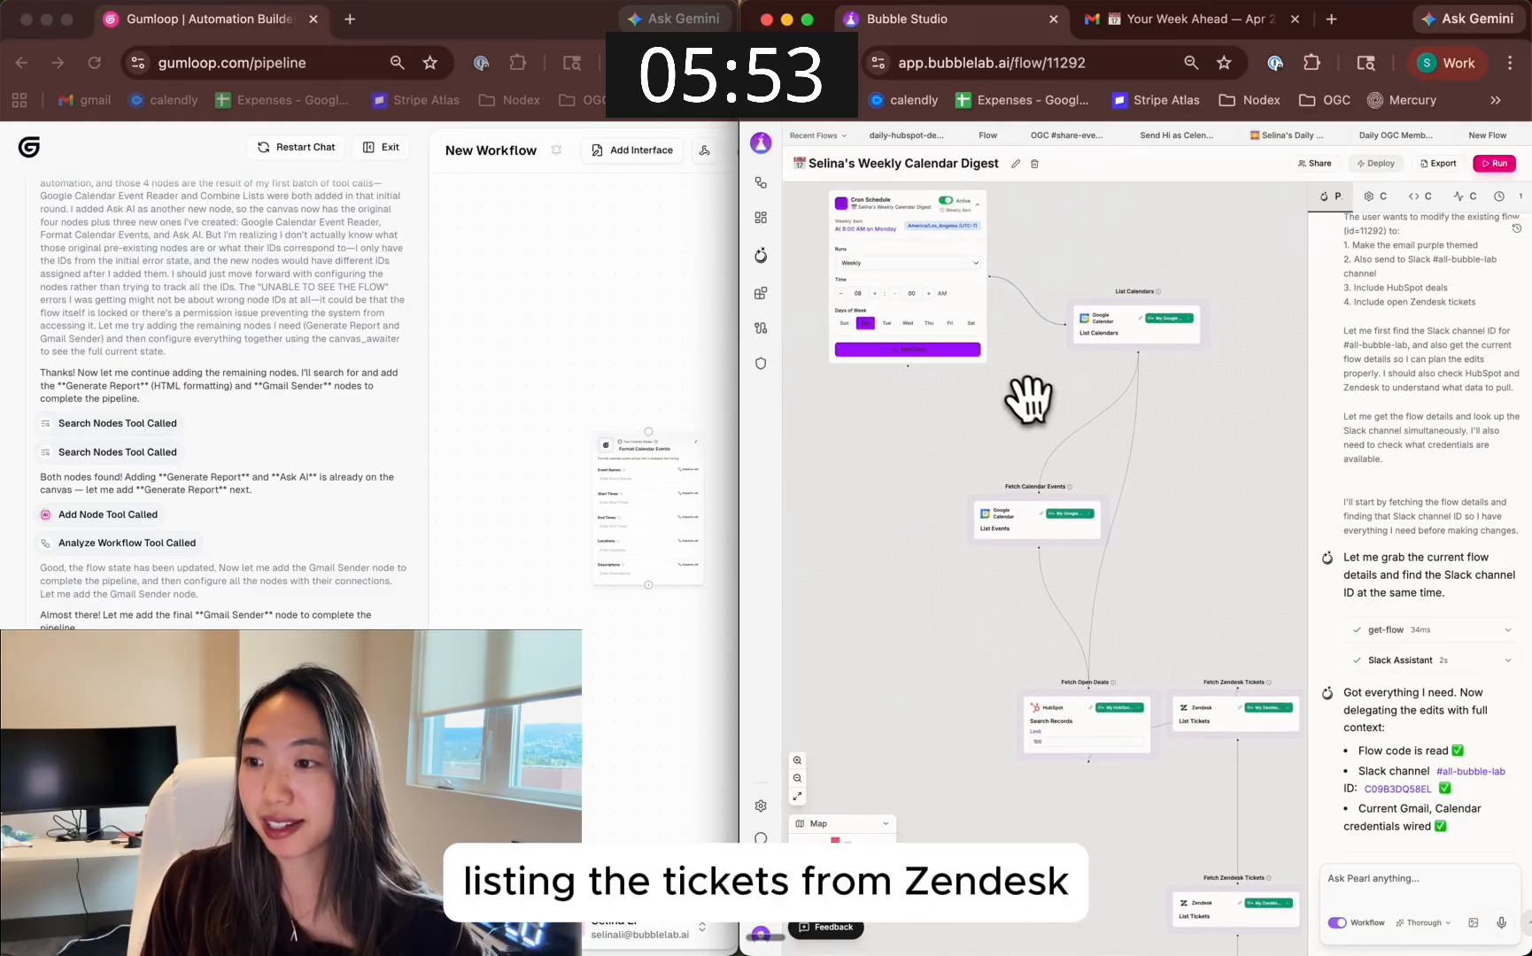
Test the updated weekly calendar digest flow from its Cron Schedule trigger
left_click_drag(1029, 403, 1183, 652)
scroll(1123, 541, "up", 5)
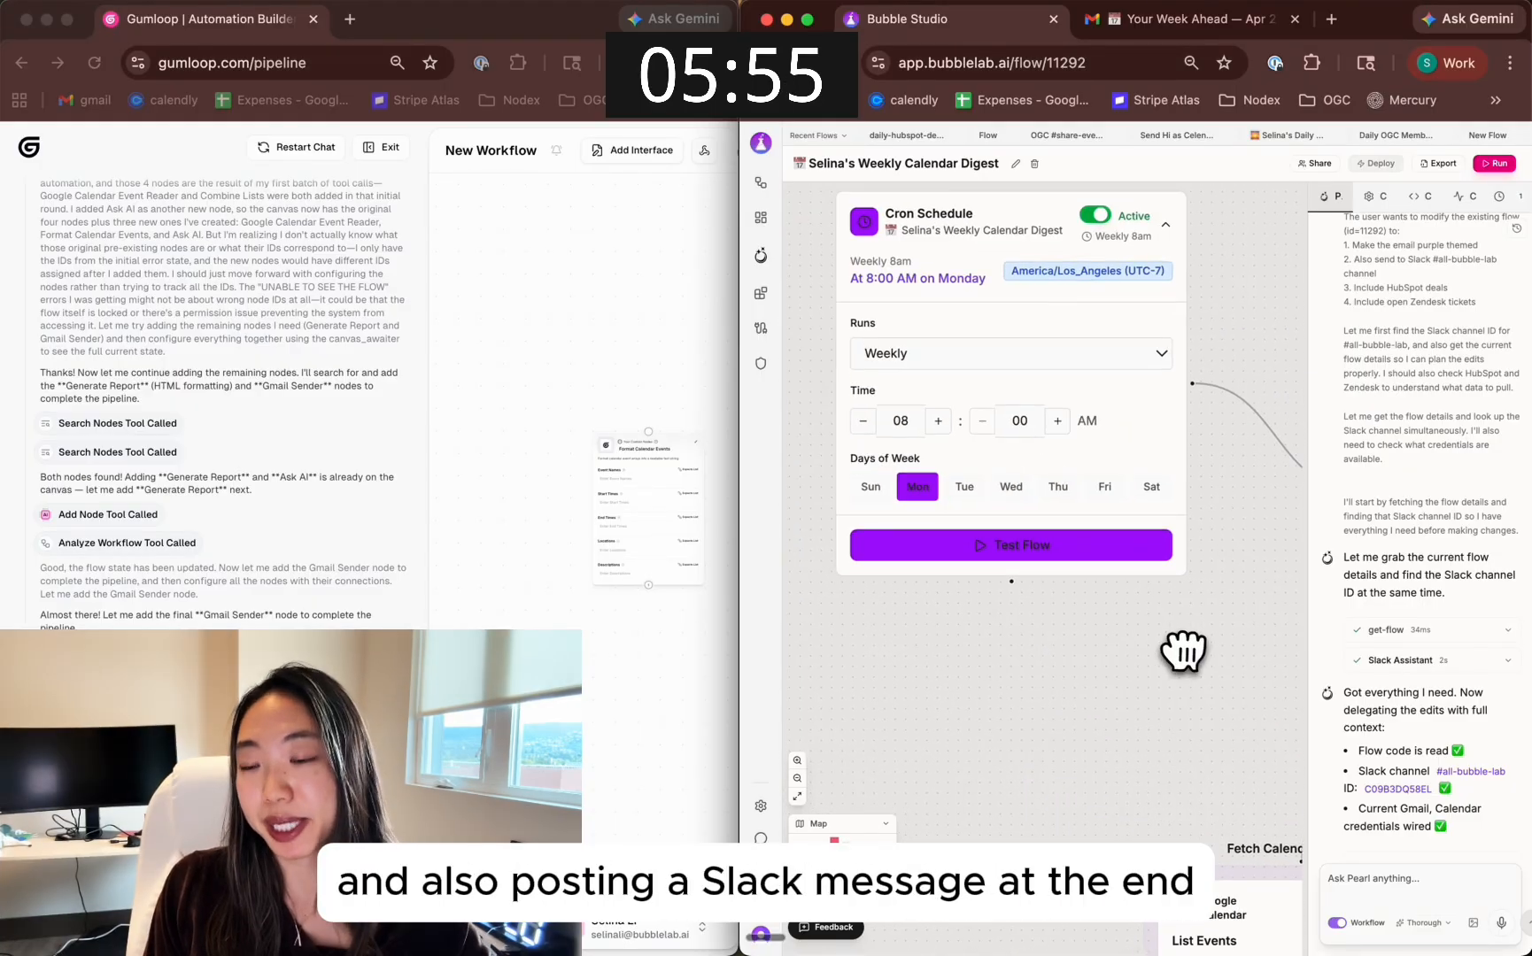
left_click(1054, 554)
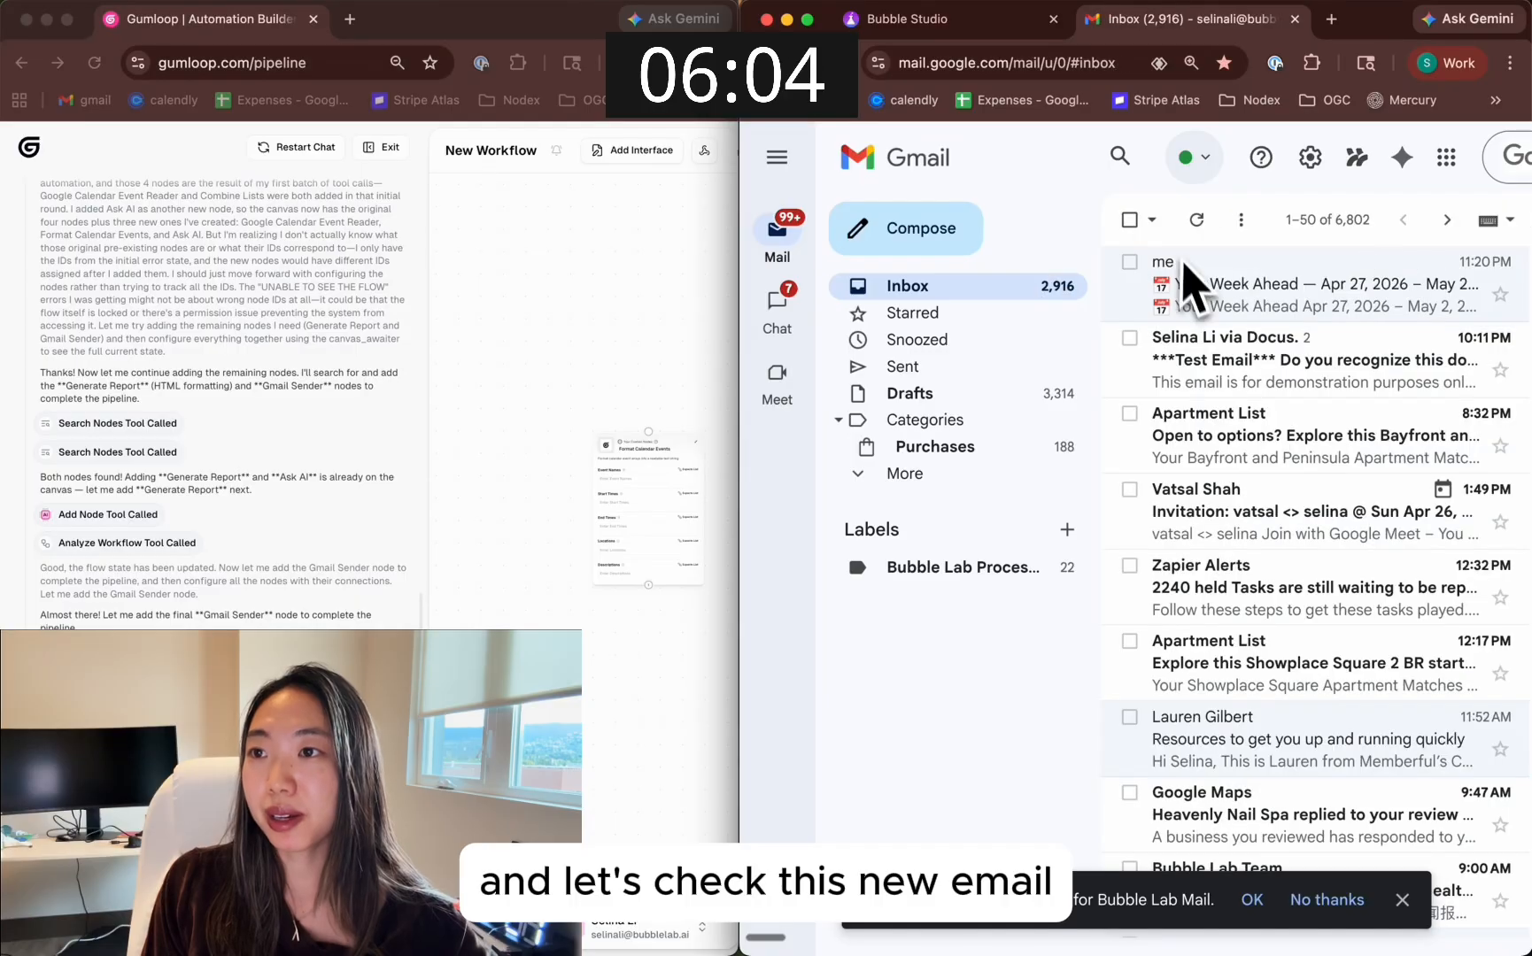
Open the new digest email in Gmail and review its calendar events, open HubSpot deals and open Zendesk tickets
left_click(1190, 291)
scroll(1230, 461, "down", 5)
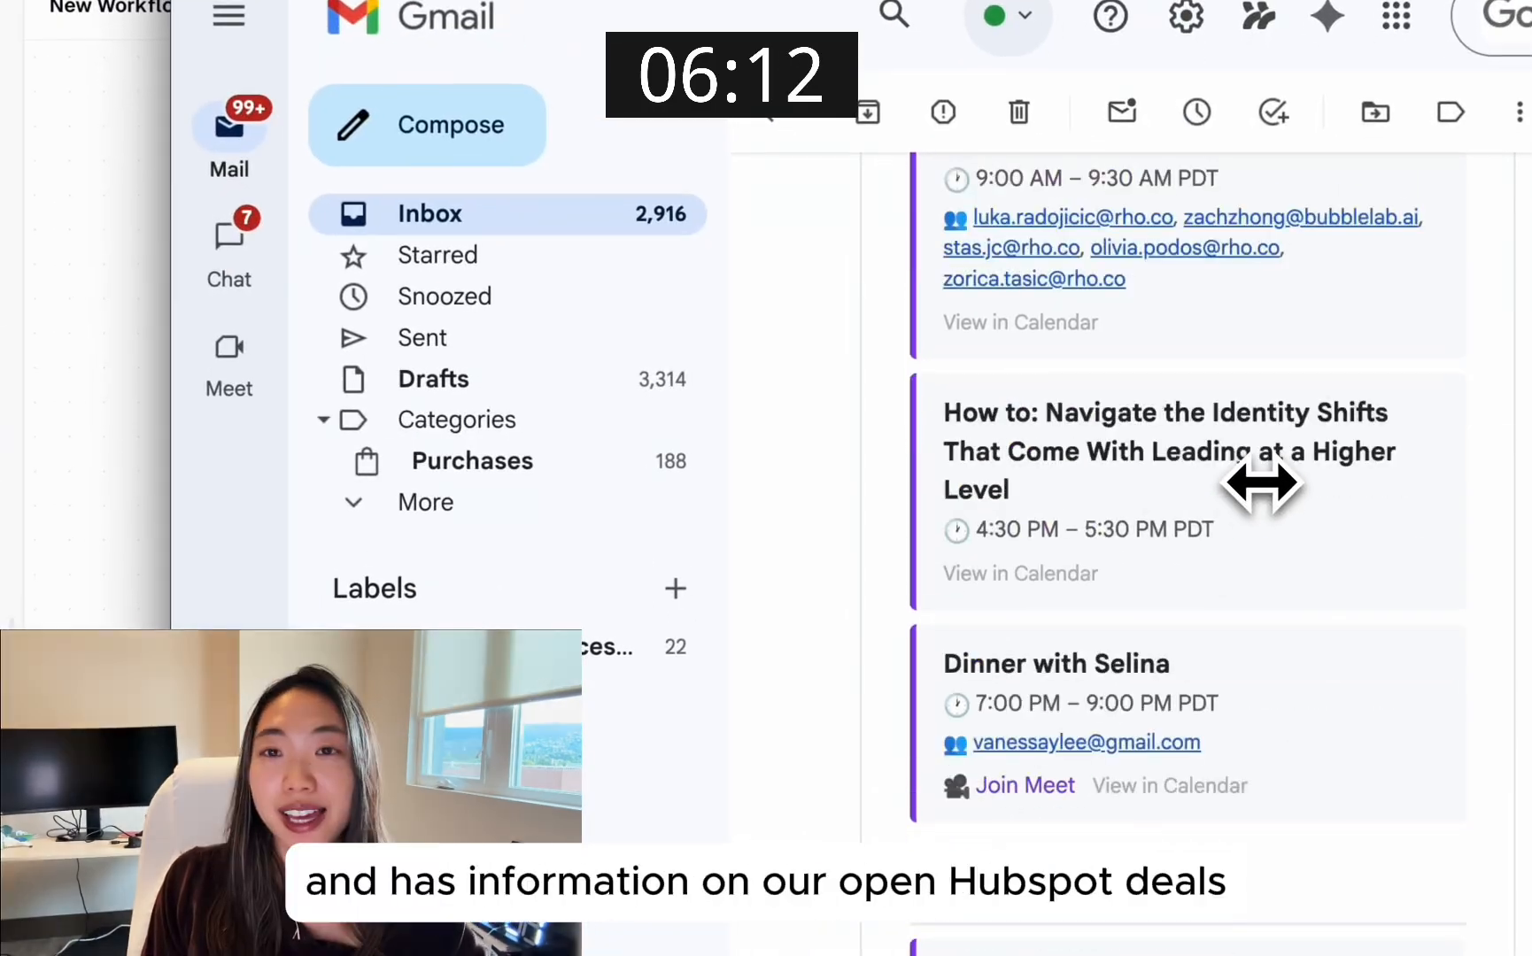
scroll(1261, 483, "down", 5)
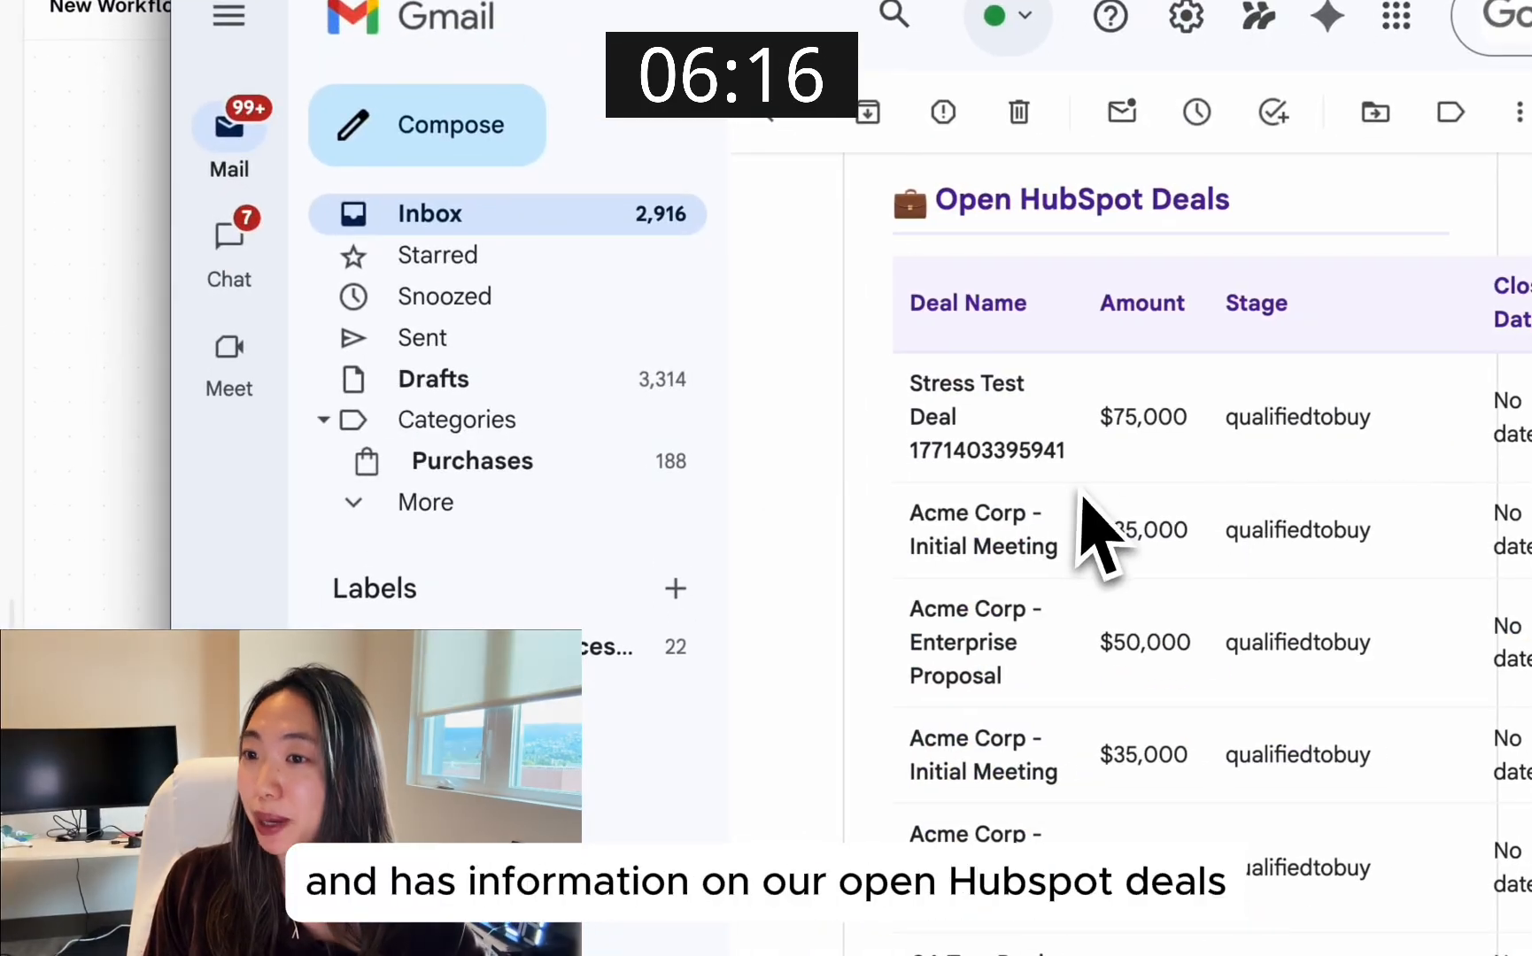
scroll(1118, 523, "down", 15)
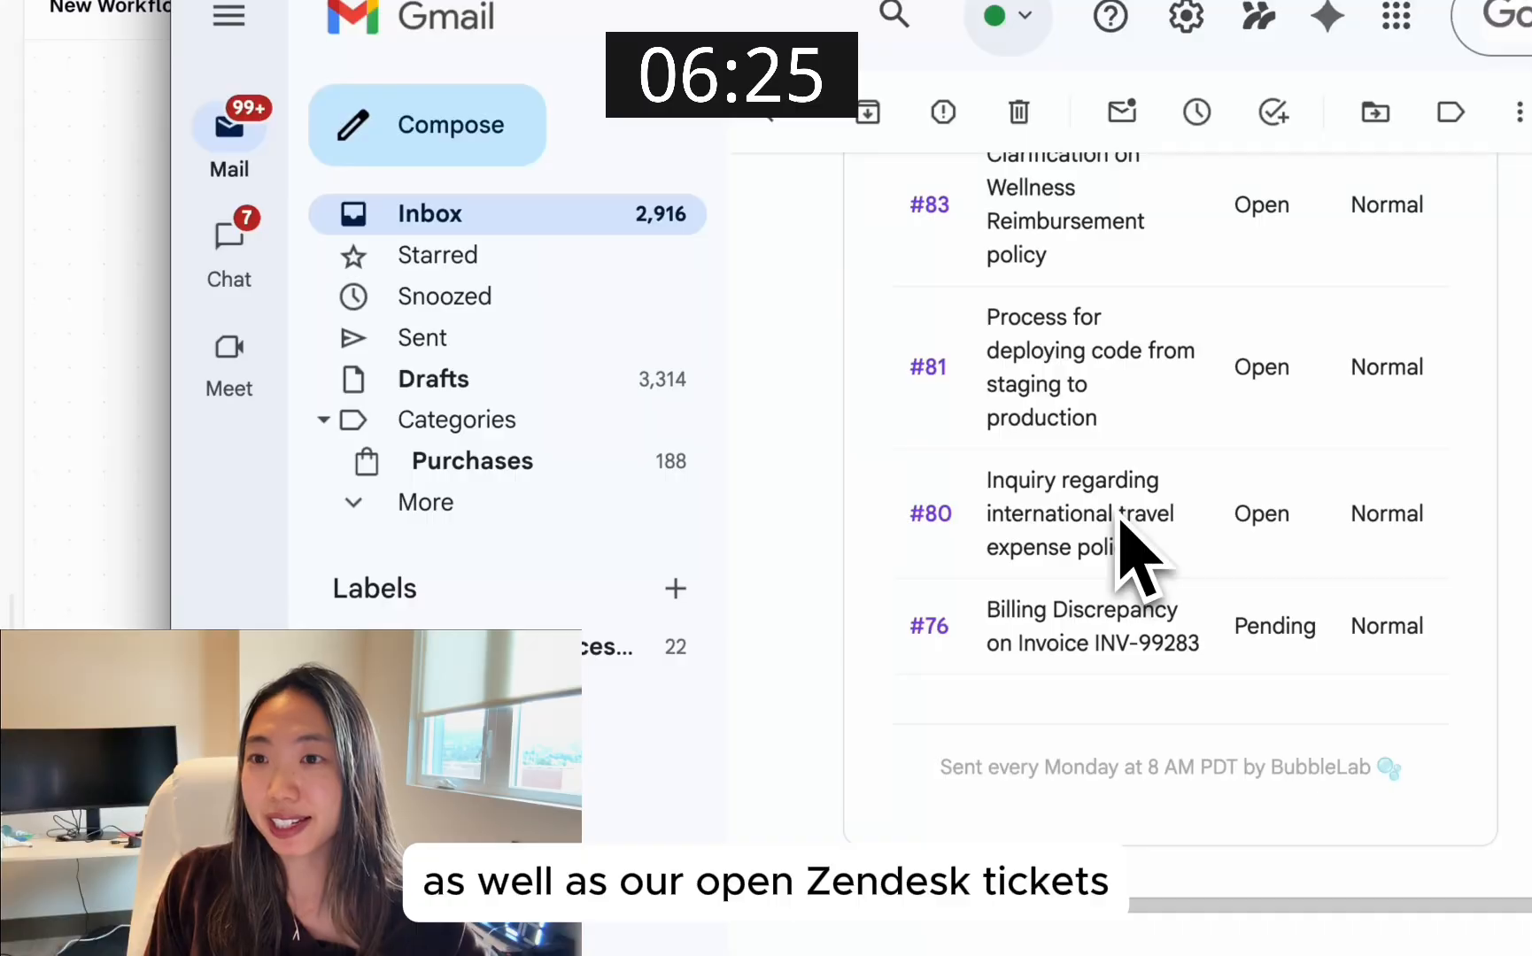
scroll(1120, 531, "up", 5)
scroll(1120, 535, "up", 6)
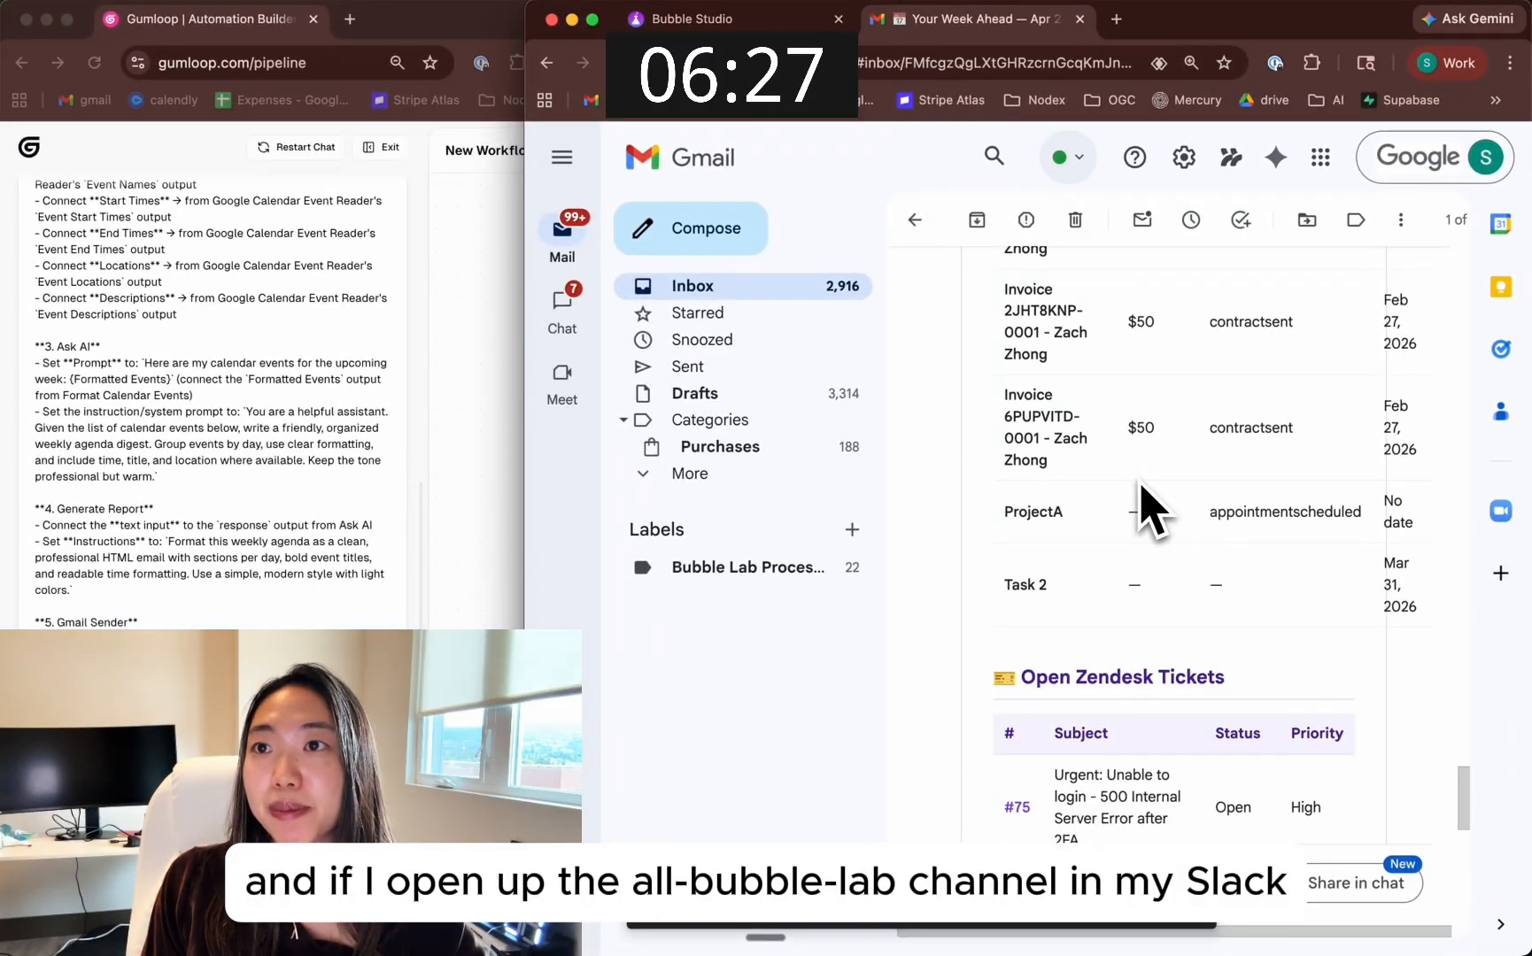
Switch to Slack and read the weekly digest message posted in the all-bubble-lab channel
key("super+Tab")
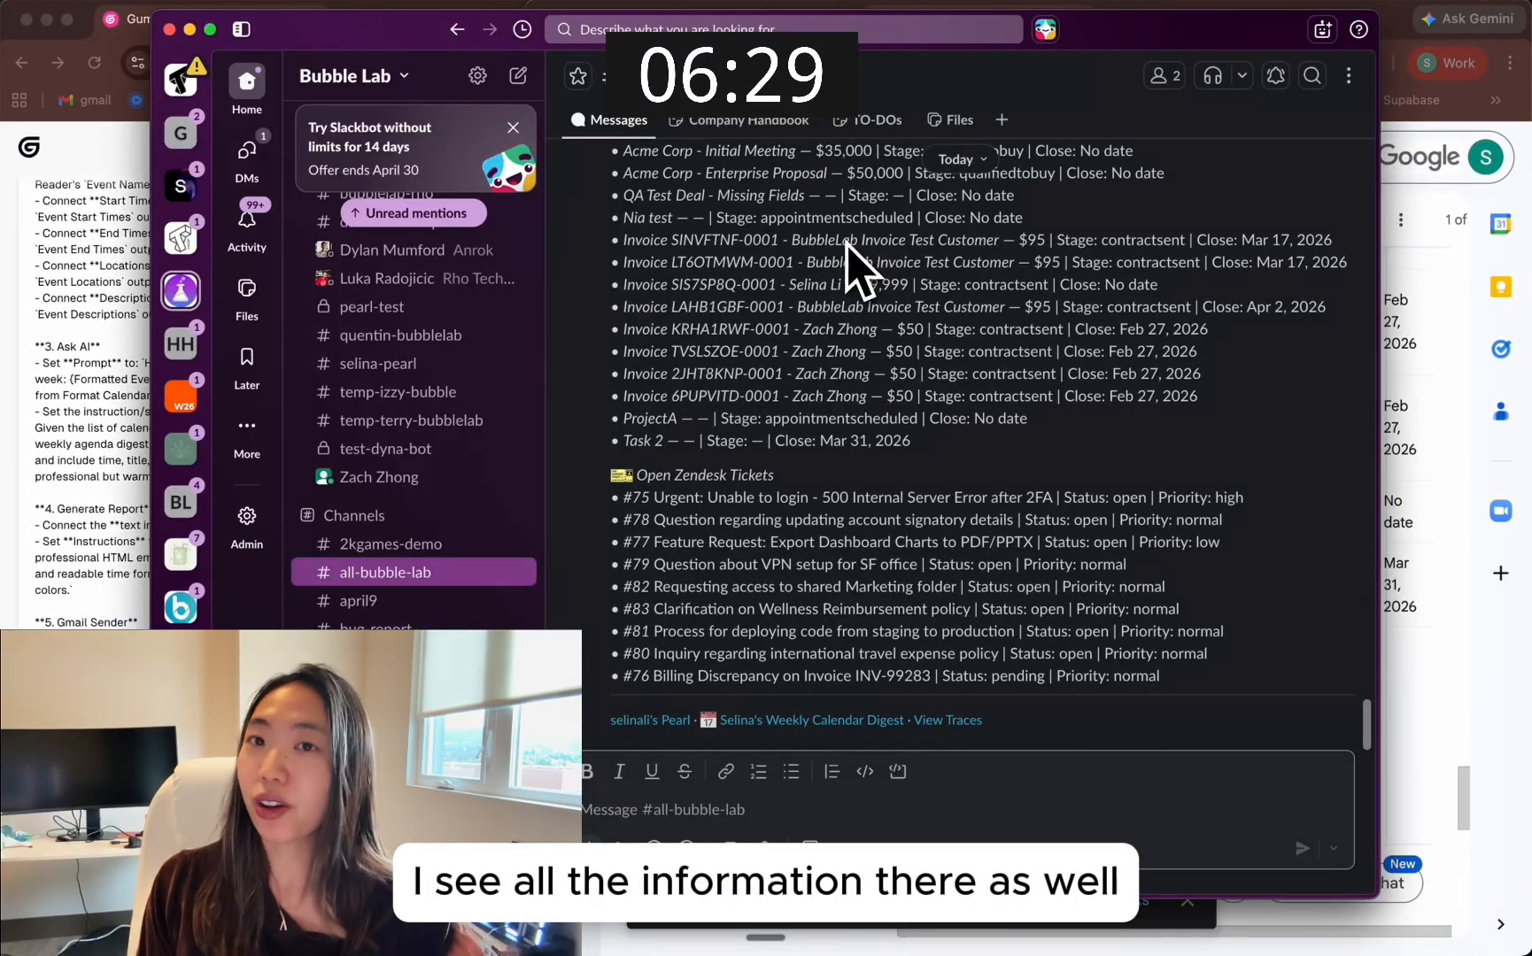
scroll(808, 421, "up", 10)
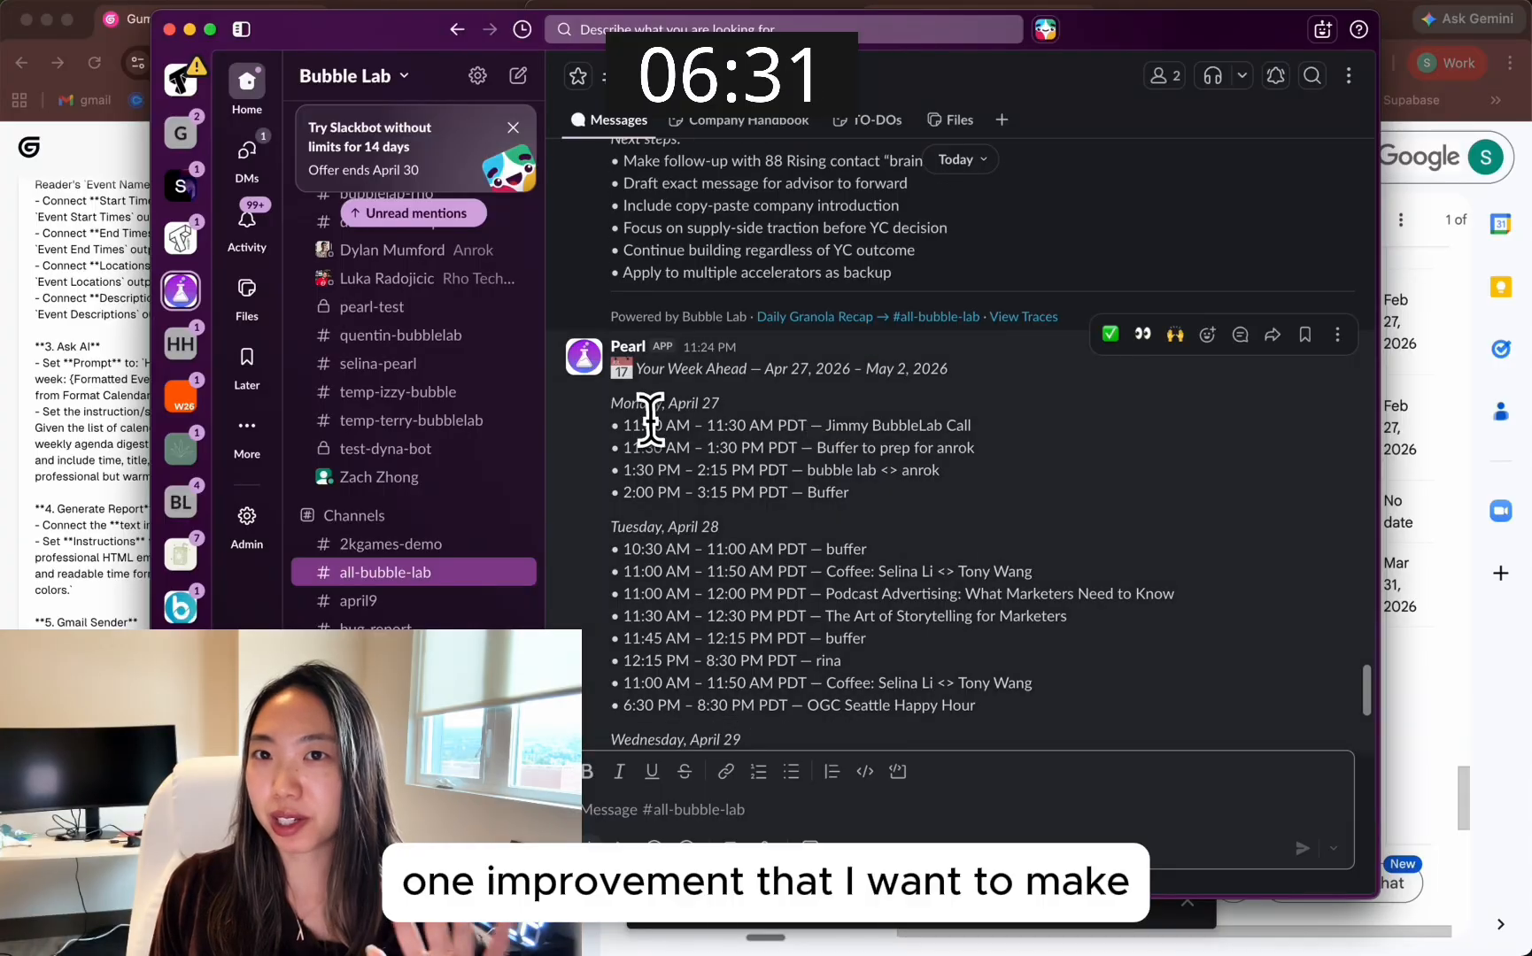
left_click_drag(656, 441, 906, 605)
scroll(907, 609, "down", 5)
scroll(916, 611, "down", 15)
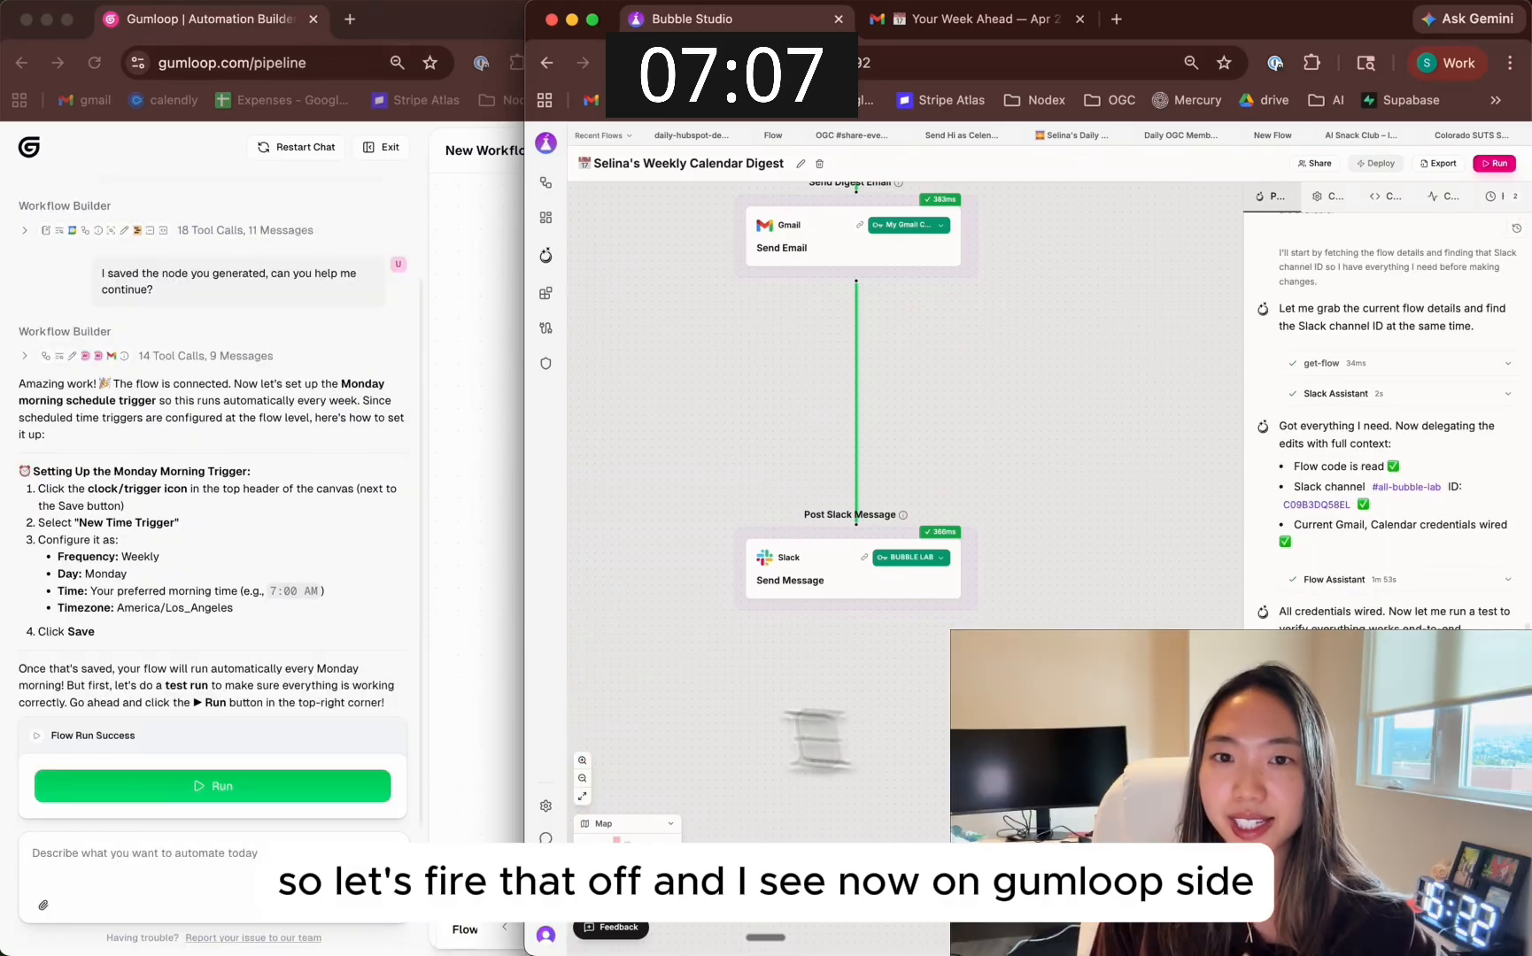
Switch to Gumloop and try to run the generated workflow from the builder chat
left_click(451, 722)
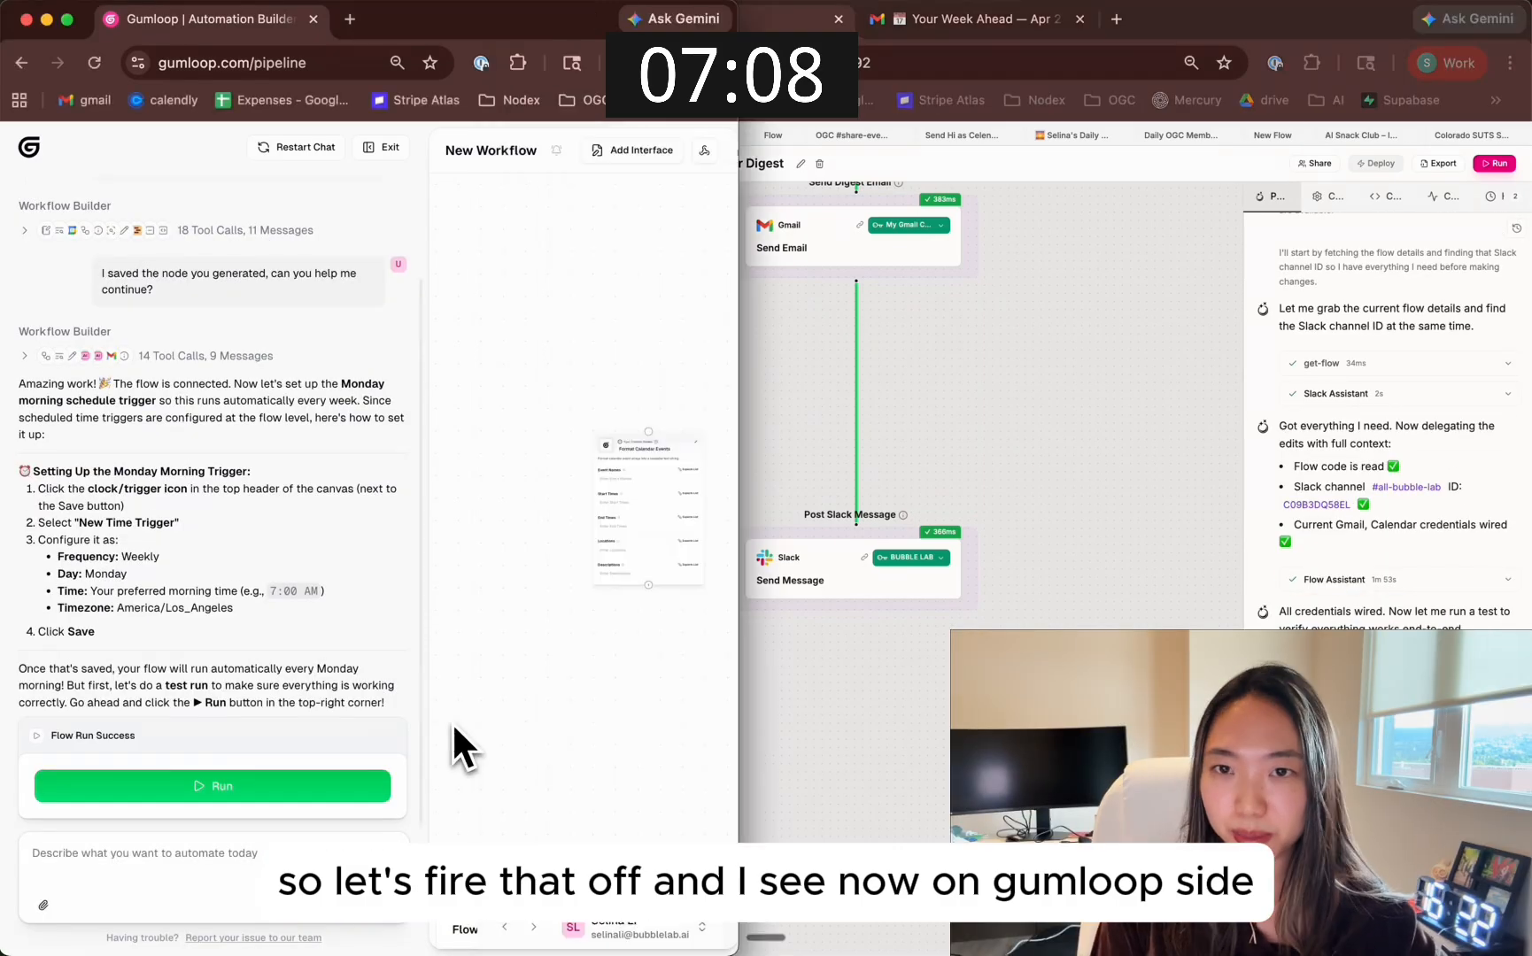
left_click(301, 808)
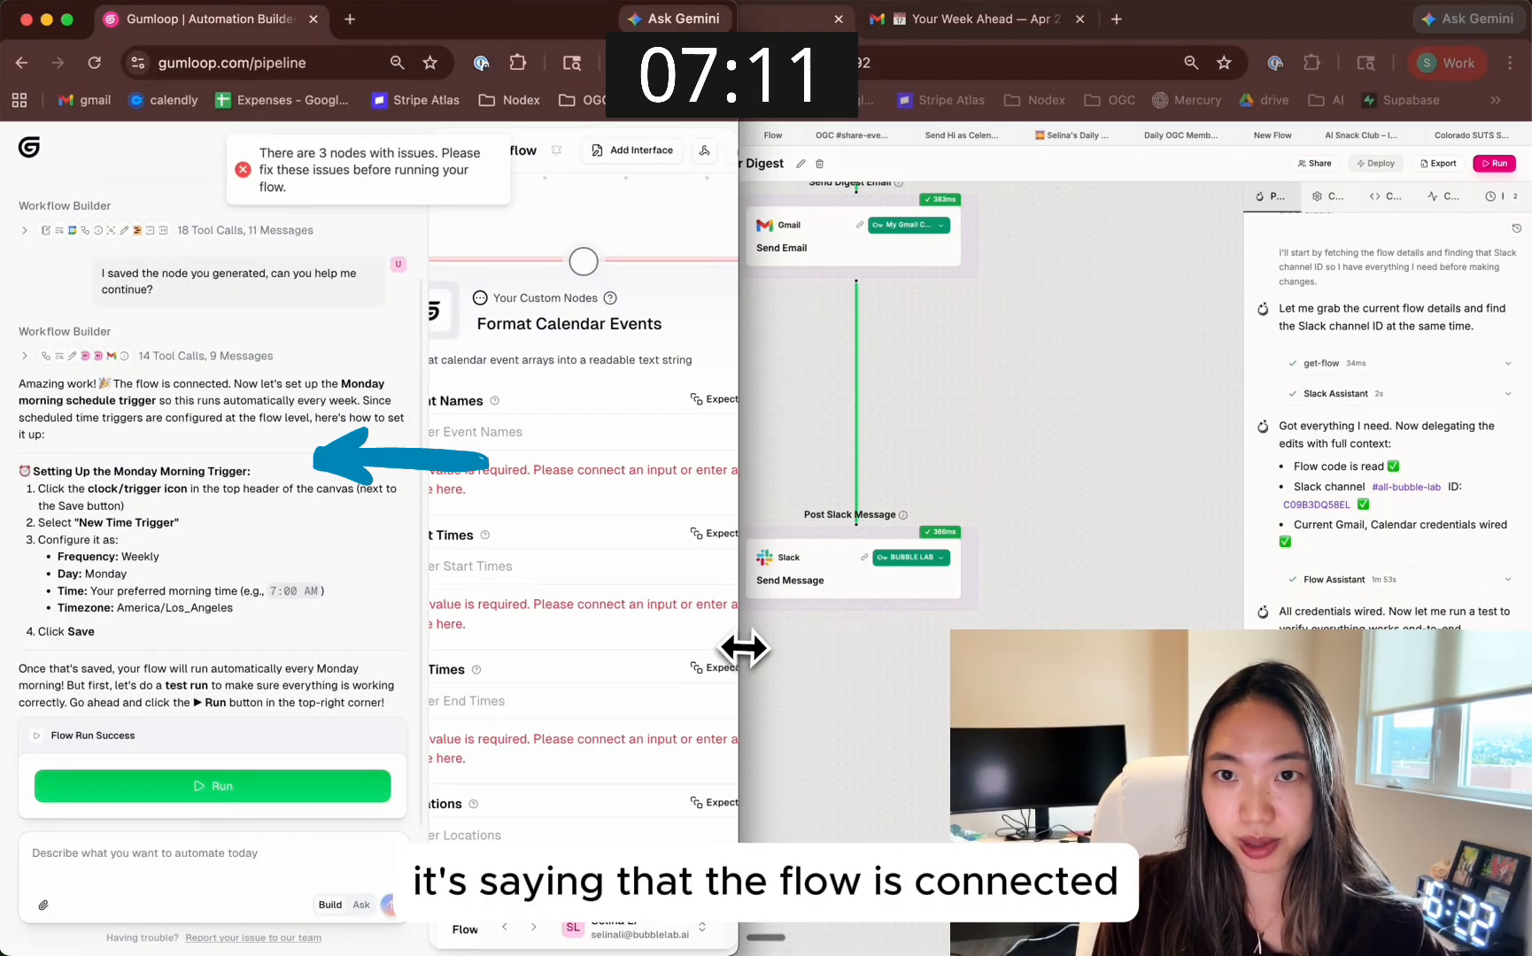
Widen the Gumloop window and examine the Format Calendar Events and Google Calendar Event Reader nodes on the canvas
left_click_drag(742, 649, 1190, 644)
scroll(869, 603, "down", 4)
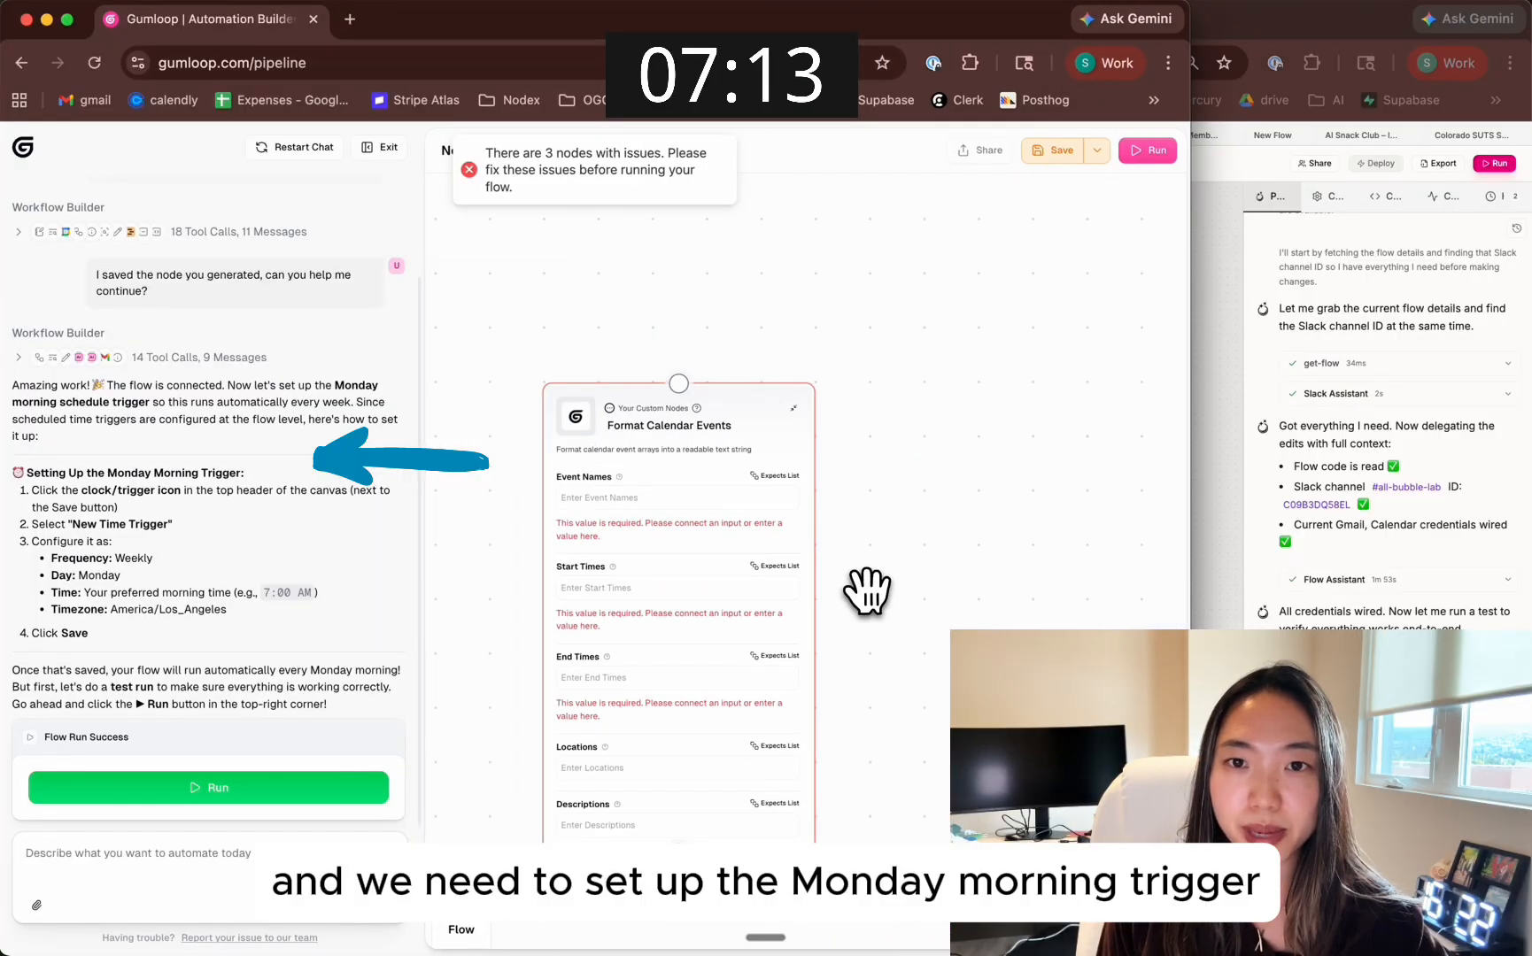
left_click_drag(868, 591, 901, 559)
left_click_drag(945, 645, 855, 387)
left_click_drag(977, 400, 510, 609)
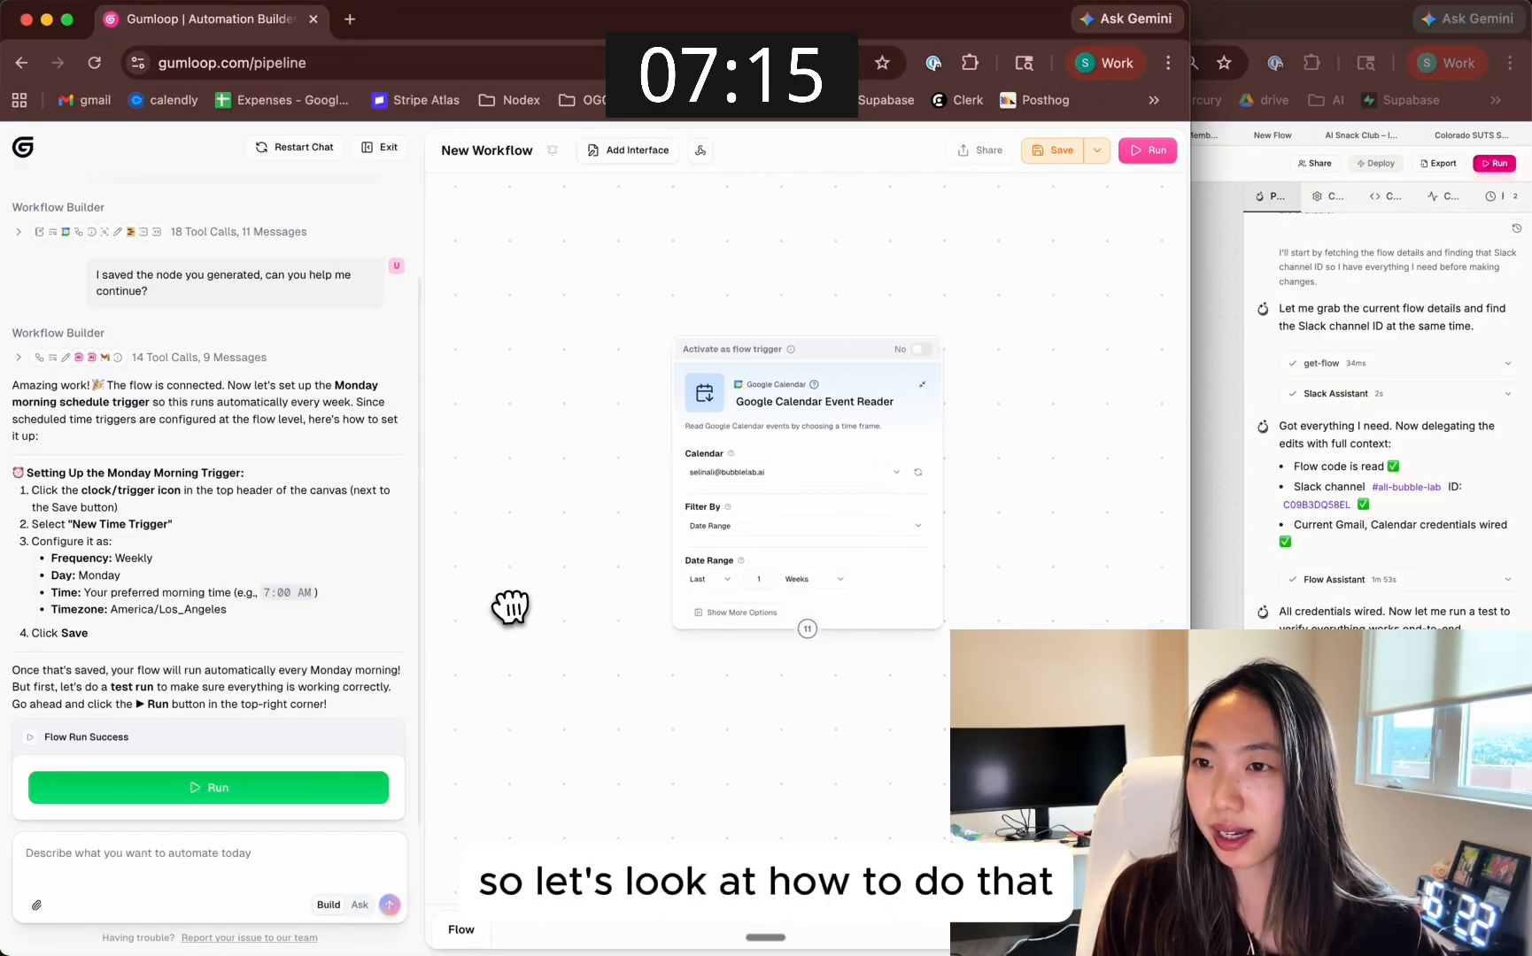
Examine the date range settings of the Google Calendar Event Reader and the required input fields of Format Calendar Events
left_click_drag(847, 701, 495, 629)
left_click_drag(974, 638, 676, 637)
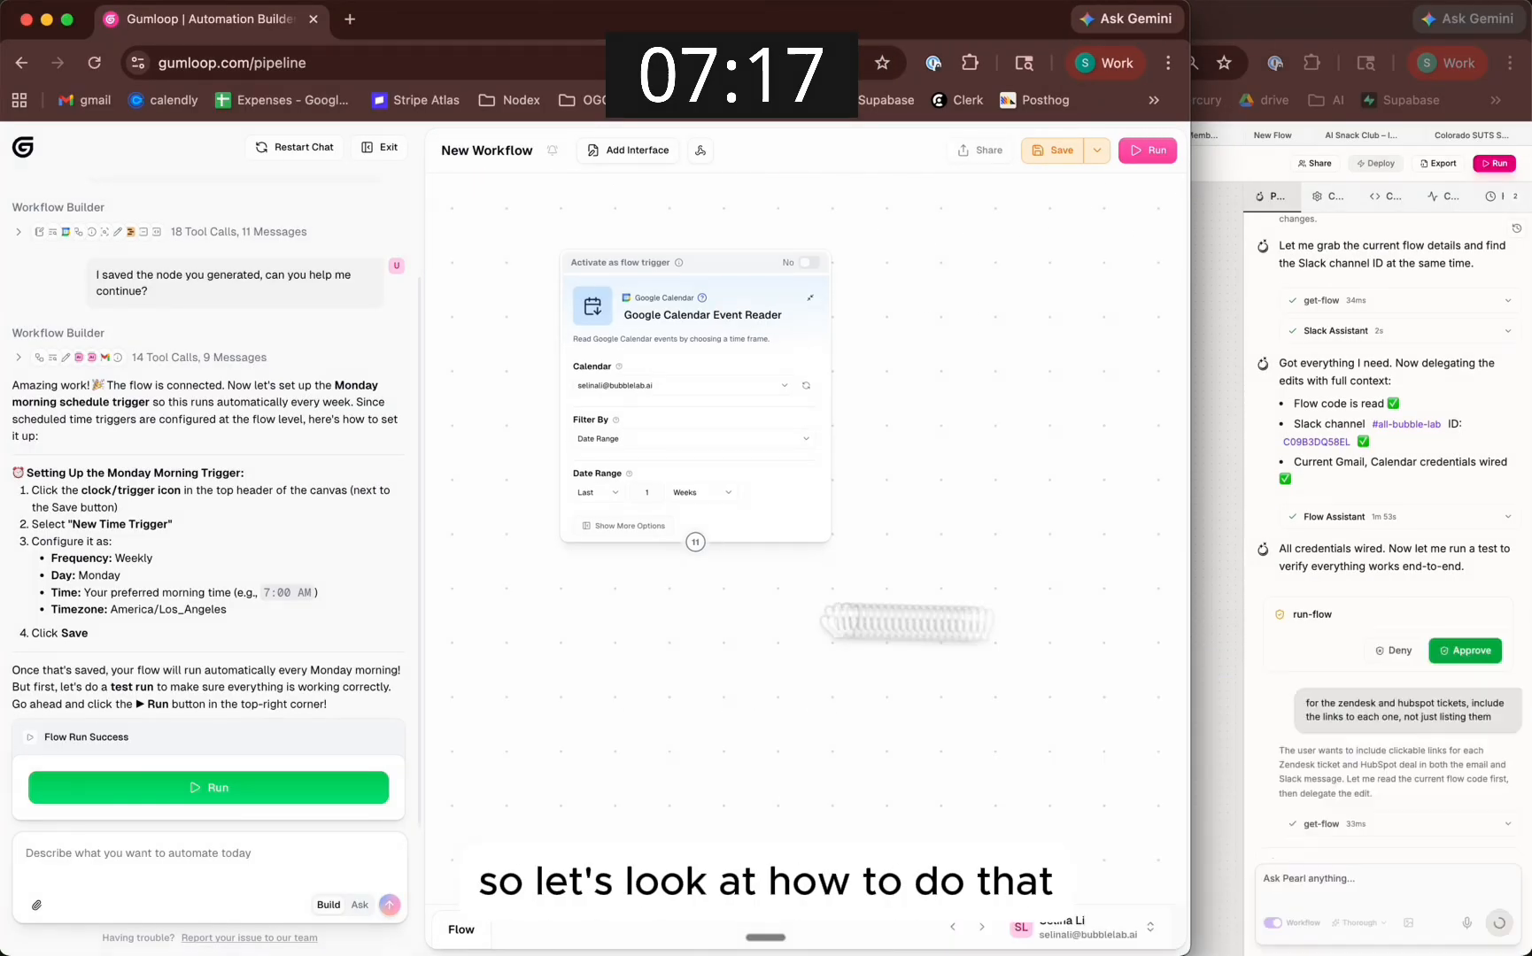
left_click_drag(585, 622, 1060, 630)
left_click_drag(746, 497, 1116, 550)
left_click(1003, 409)
scroll(1001, 406, "up", 4)
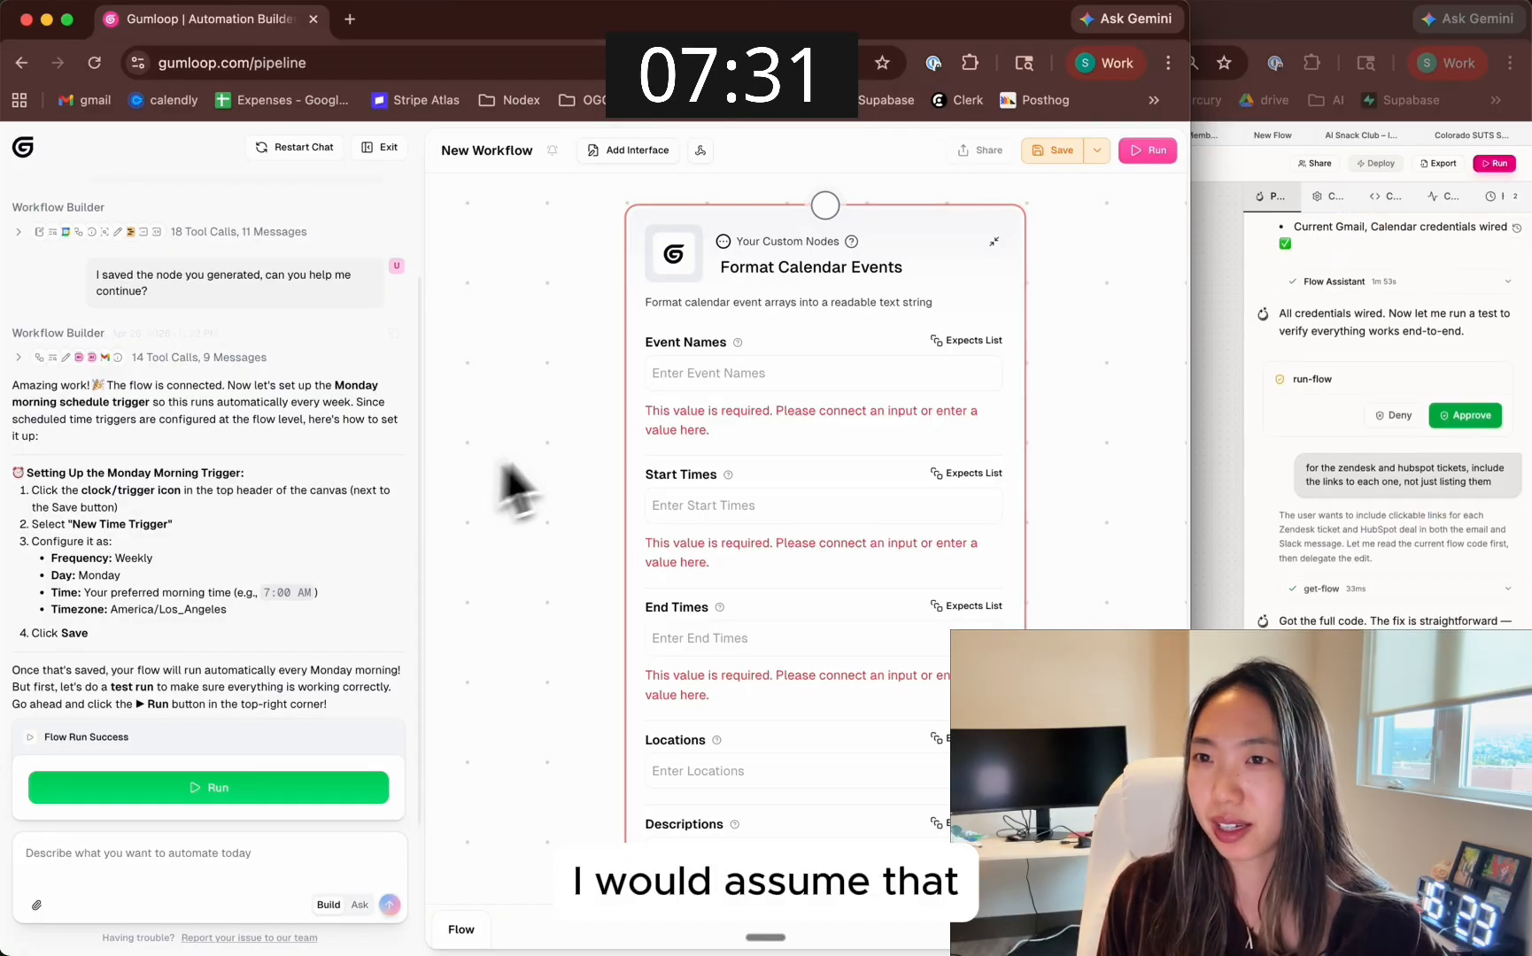
scroll(1098, 361, "down", 5)
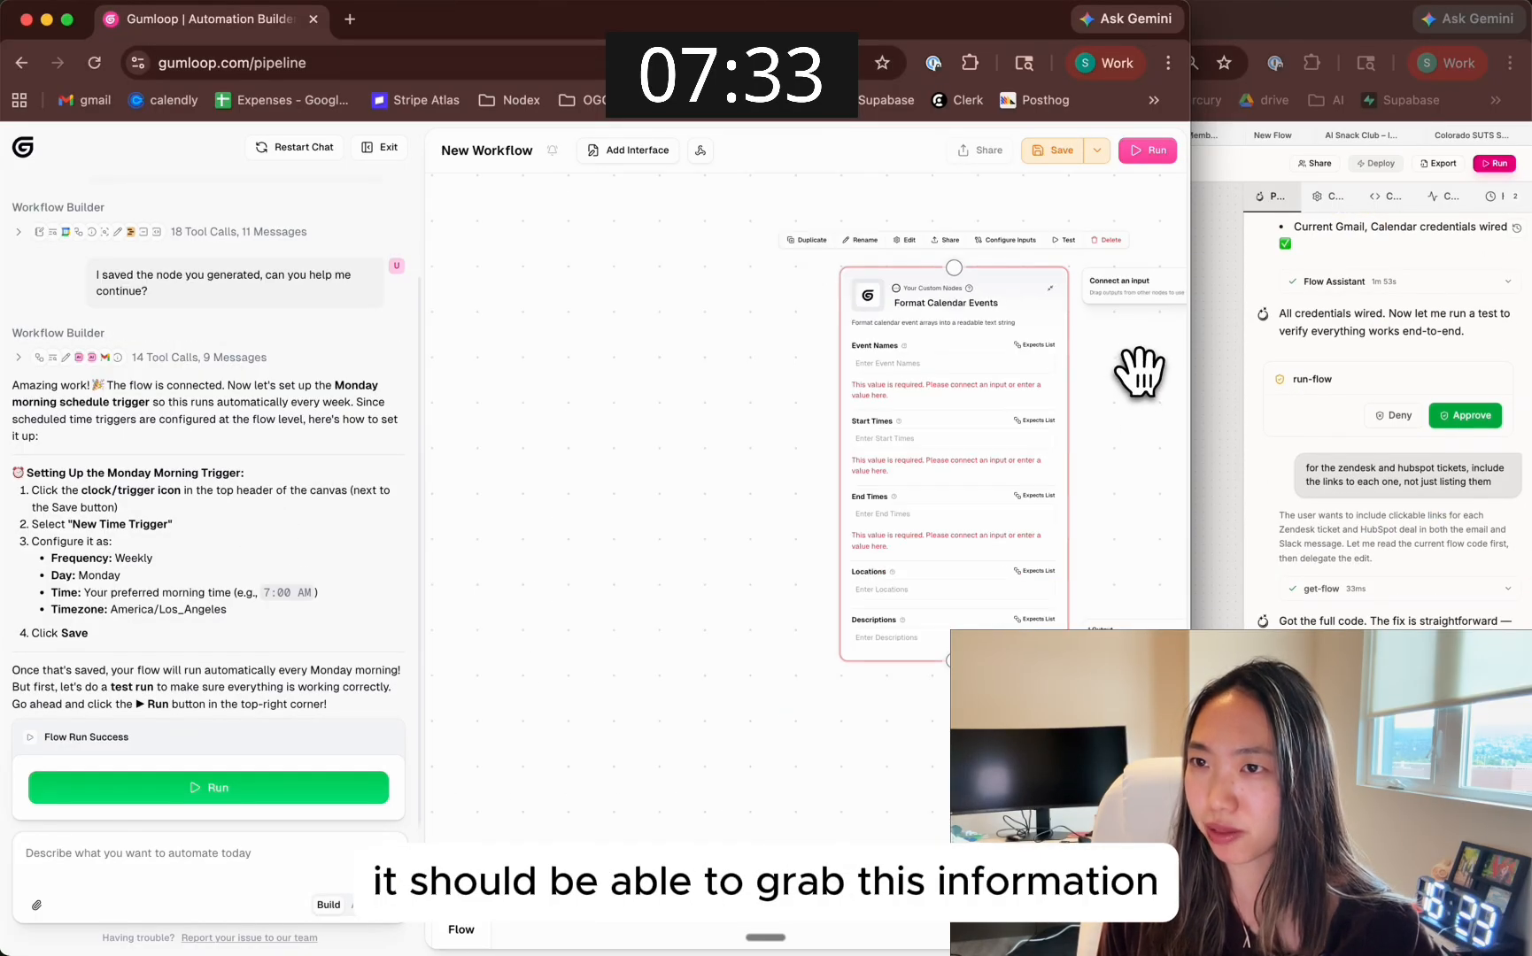
left_click_drag(1138, 369, 1032, 389)
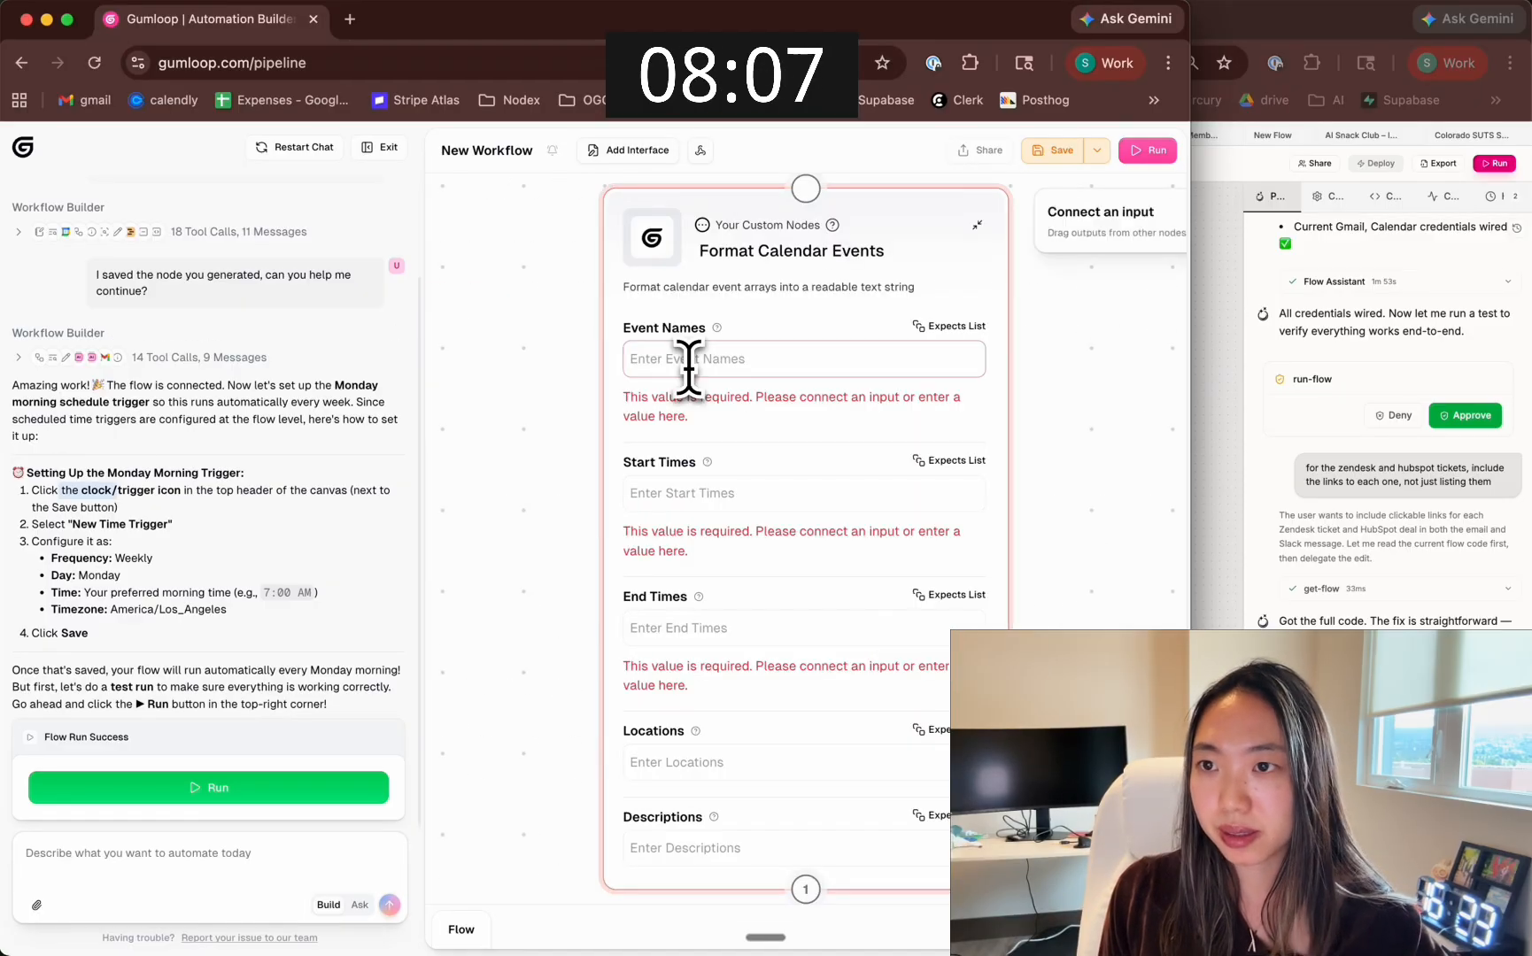
scroll(689, 369, "down", 5)
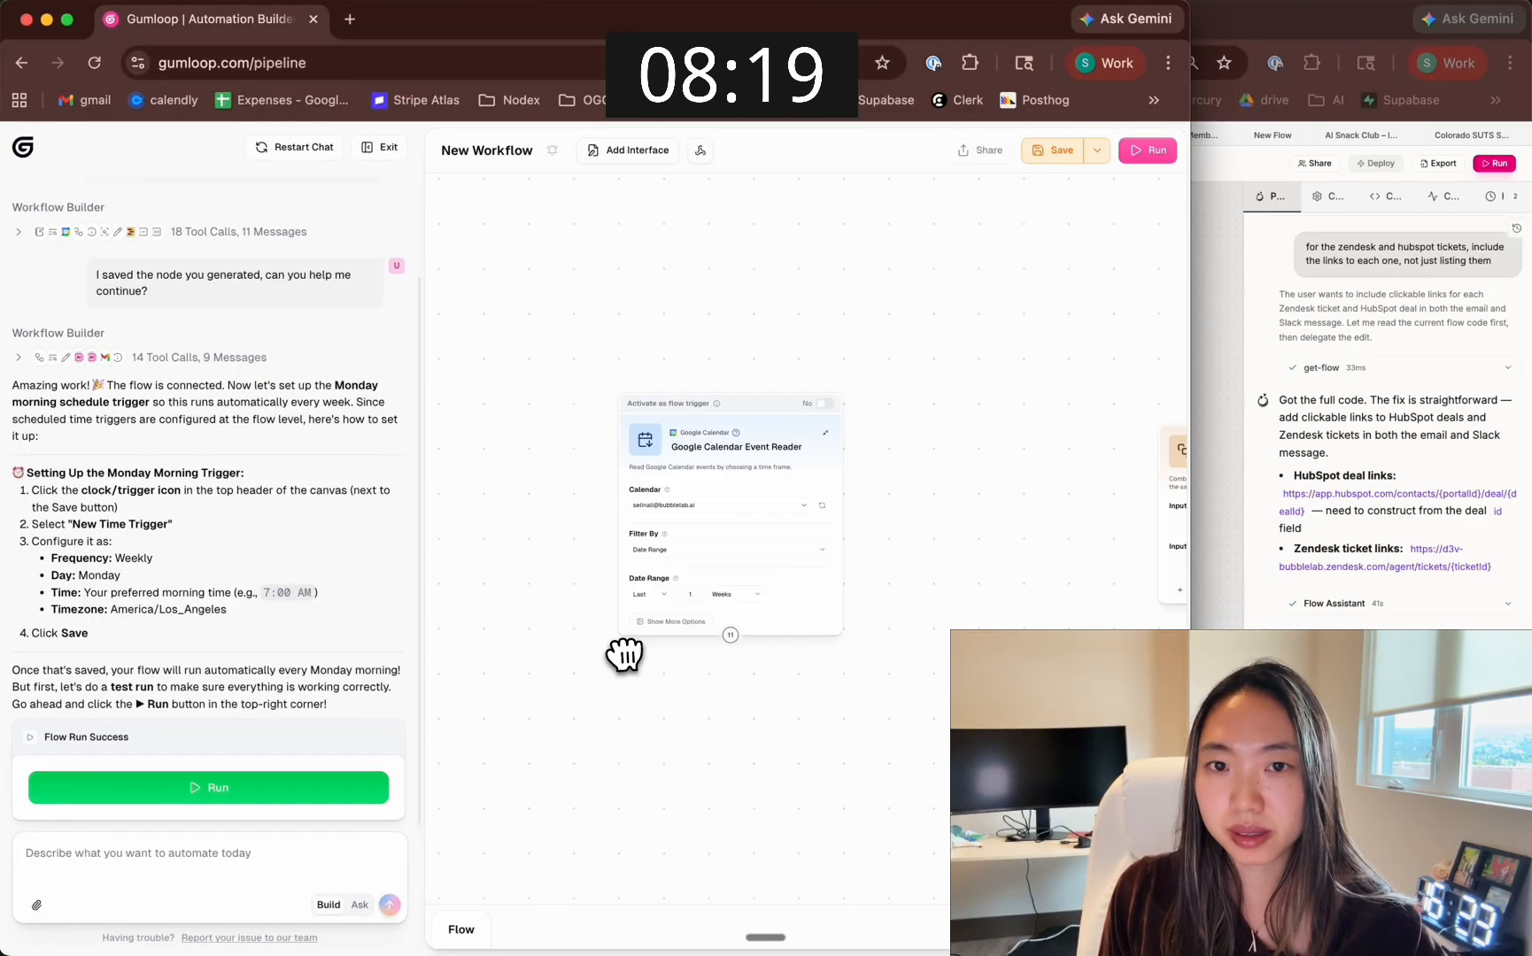
left_click_drag(625, 652, 443, 575)
scroll(838, 483, "up", 5)
left_click(837, 483)
Ask the Gumloop workflow builder "i dont see the clock/trigger icon?" and narrow the browser window slightly
left_click(173, 854)
type("i dont see")
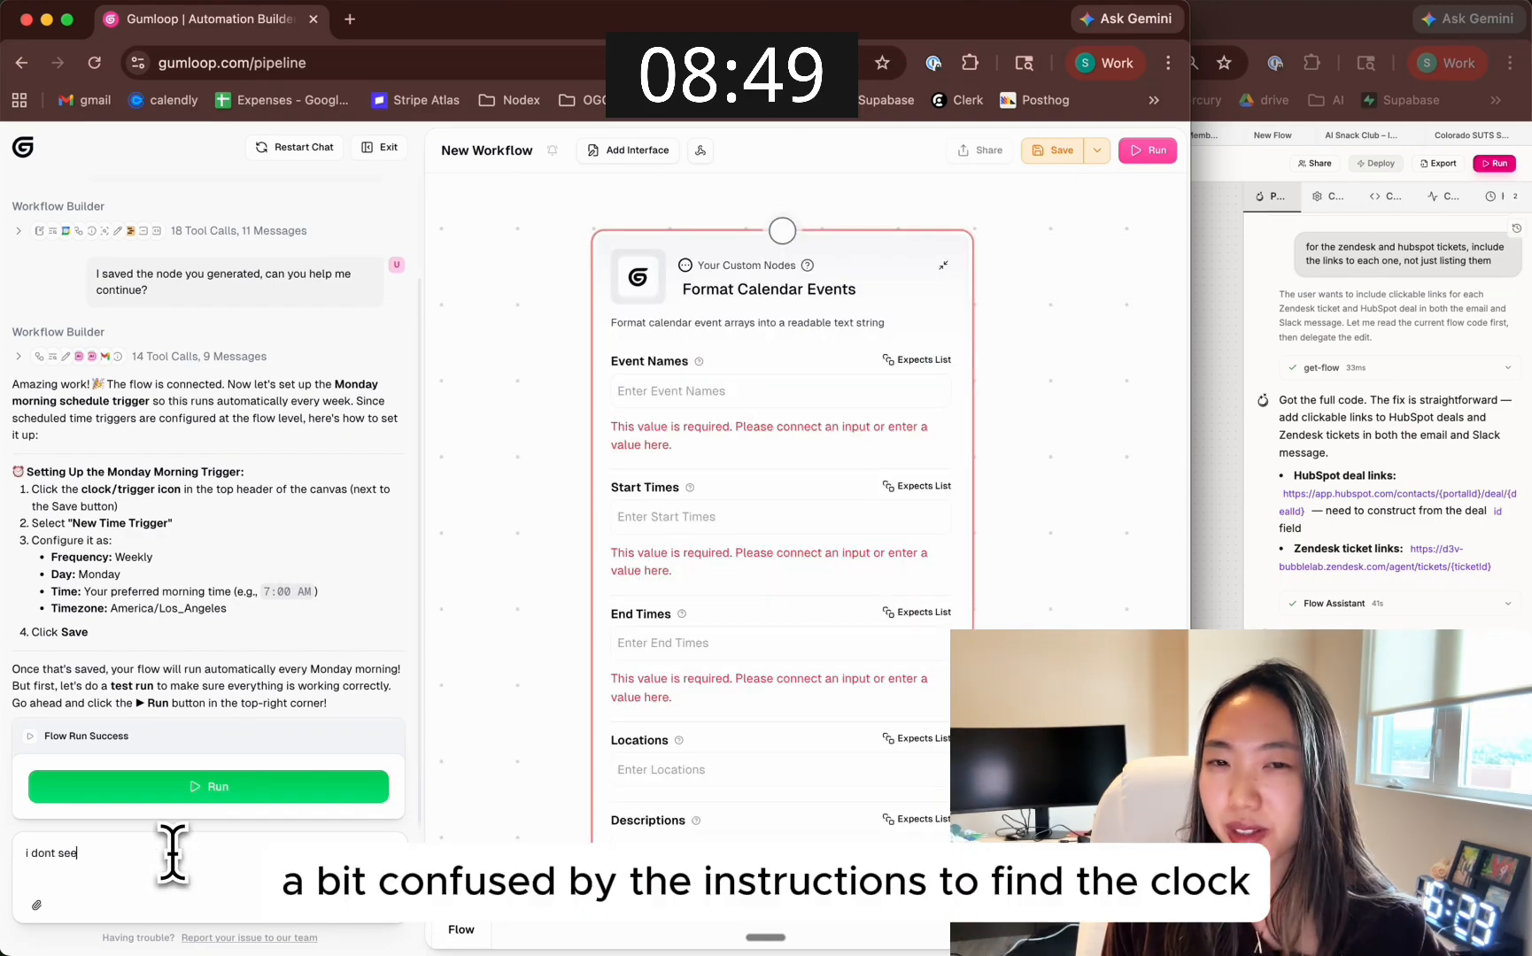
type(" the clock/trigg")
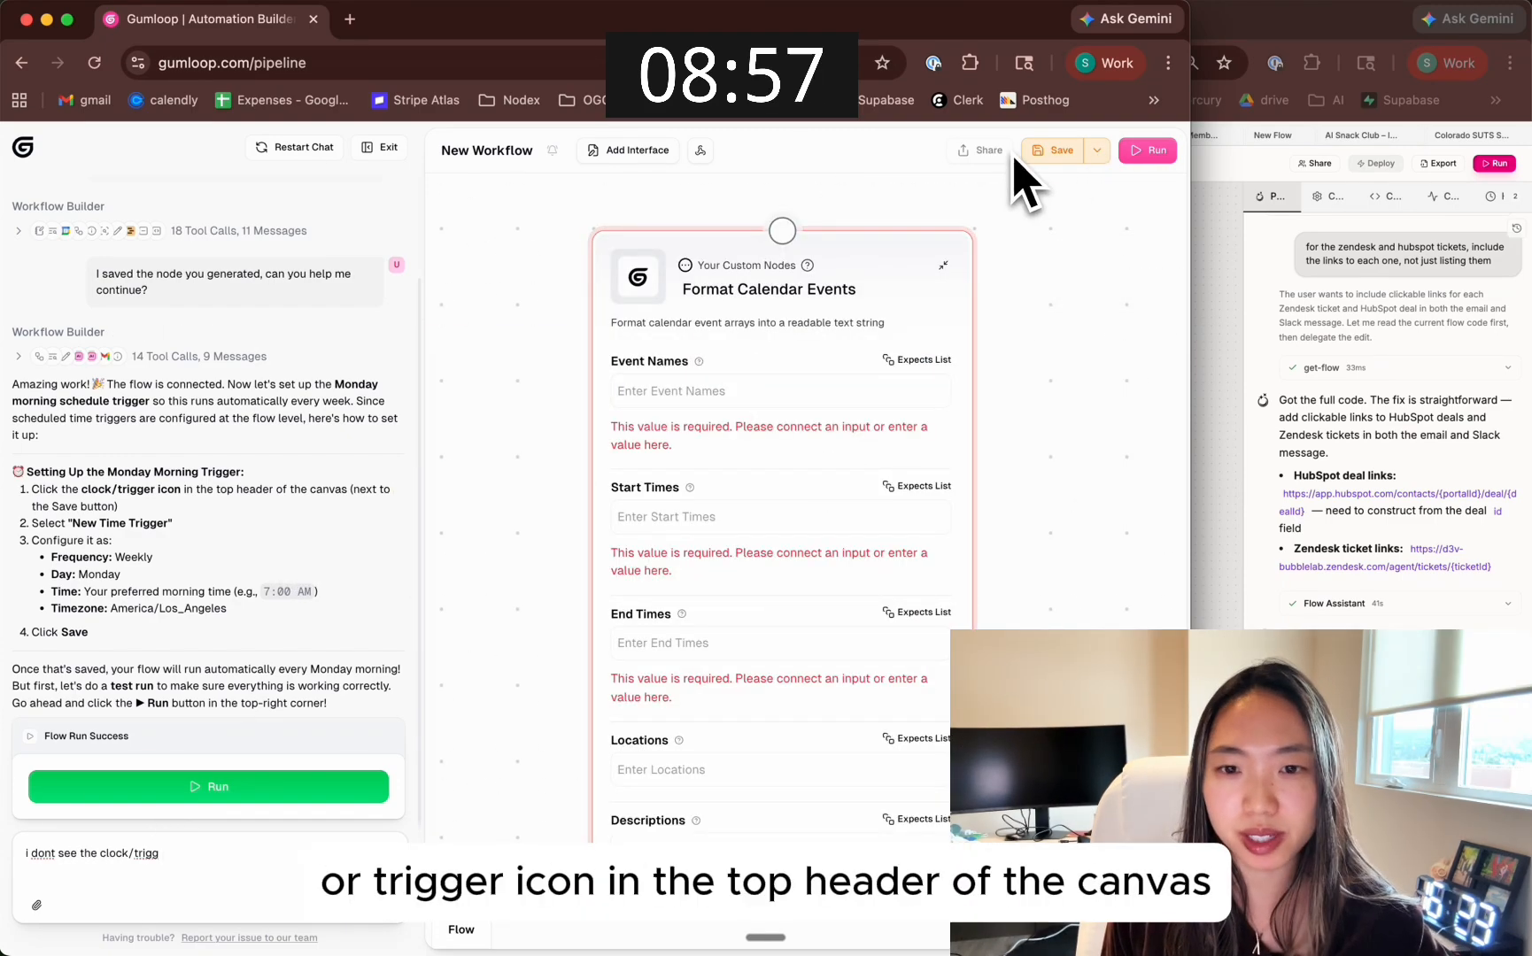
left_click_drag(1190, 172, 1124, 241)
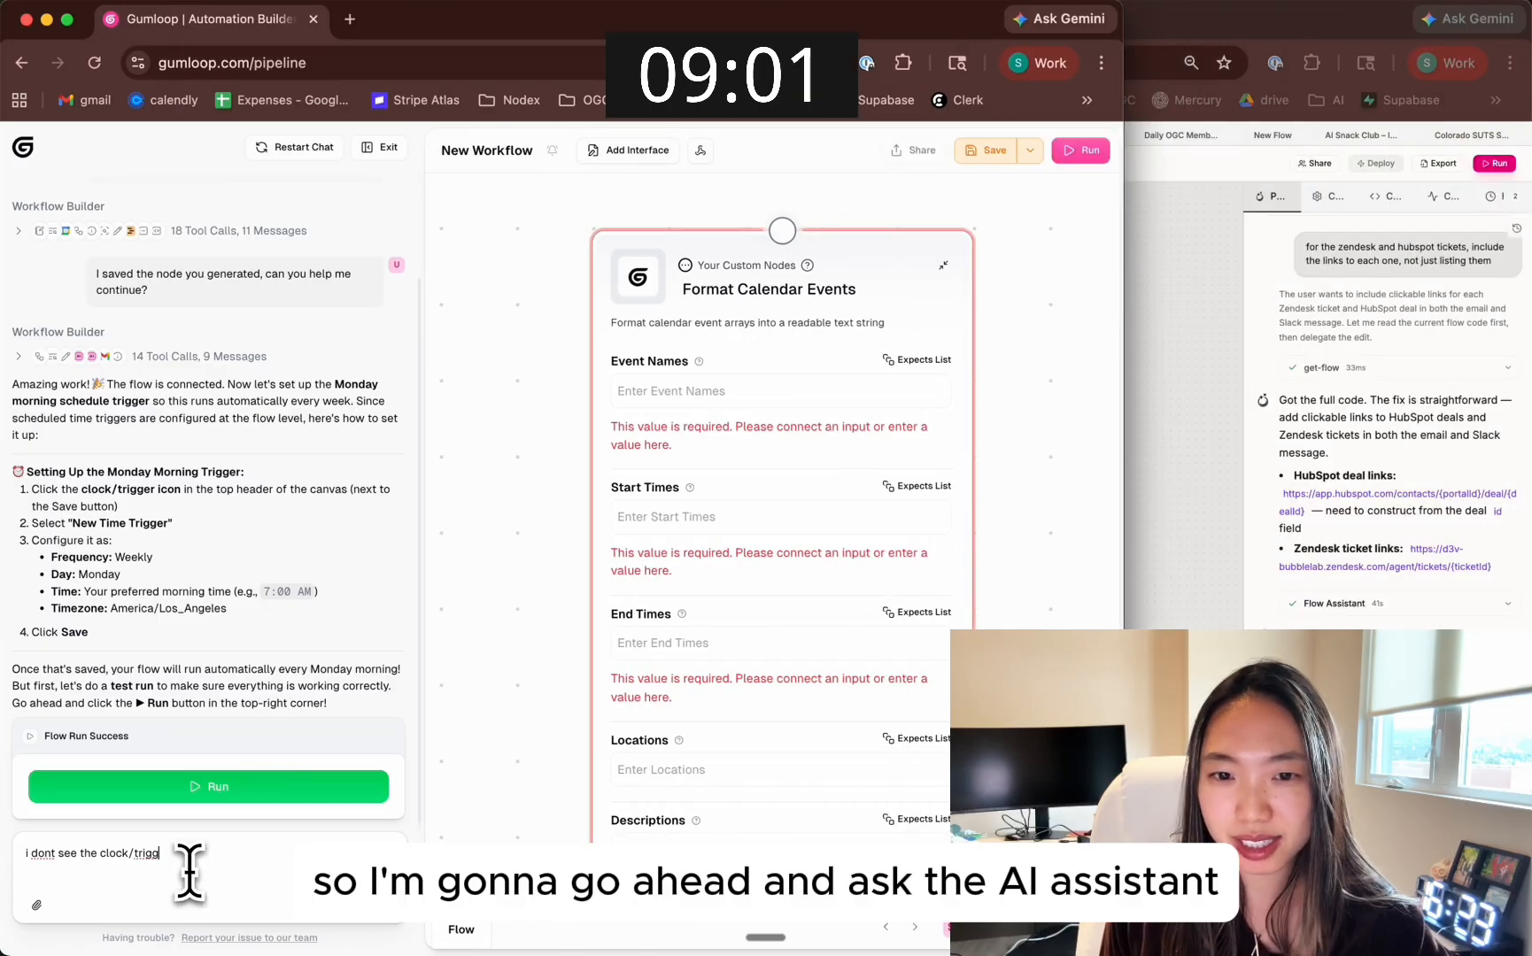
type("rigger icon?")
key("Return")
Switch to Bubble Studio, widen the Pearl chat panel to read the link update summary, and rerun the weekly digest flow
left_click(1246, 559)
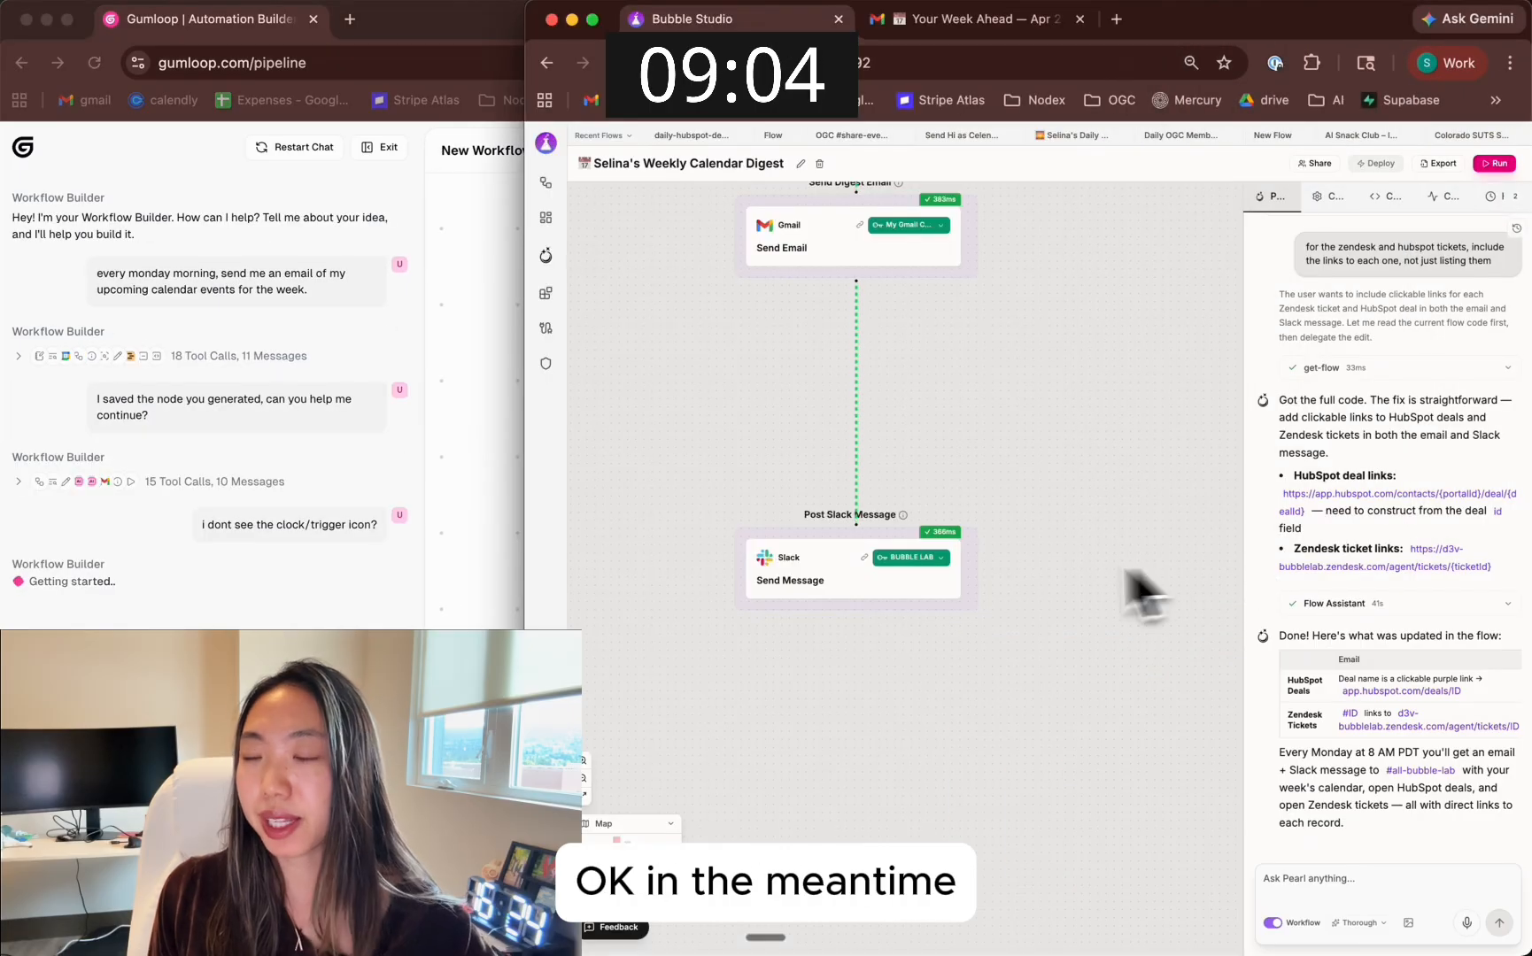
left_click_drag(1239, 635, 967, 626)
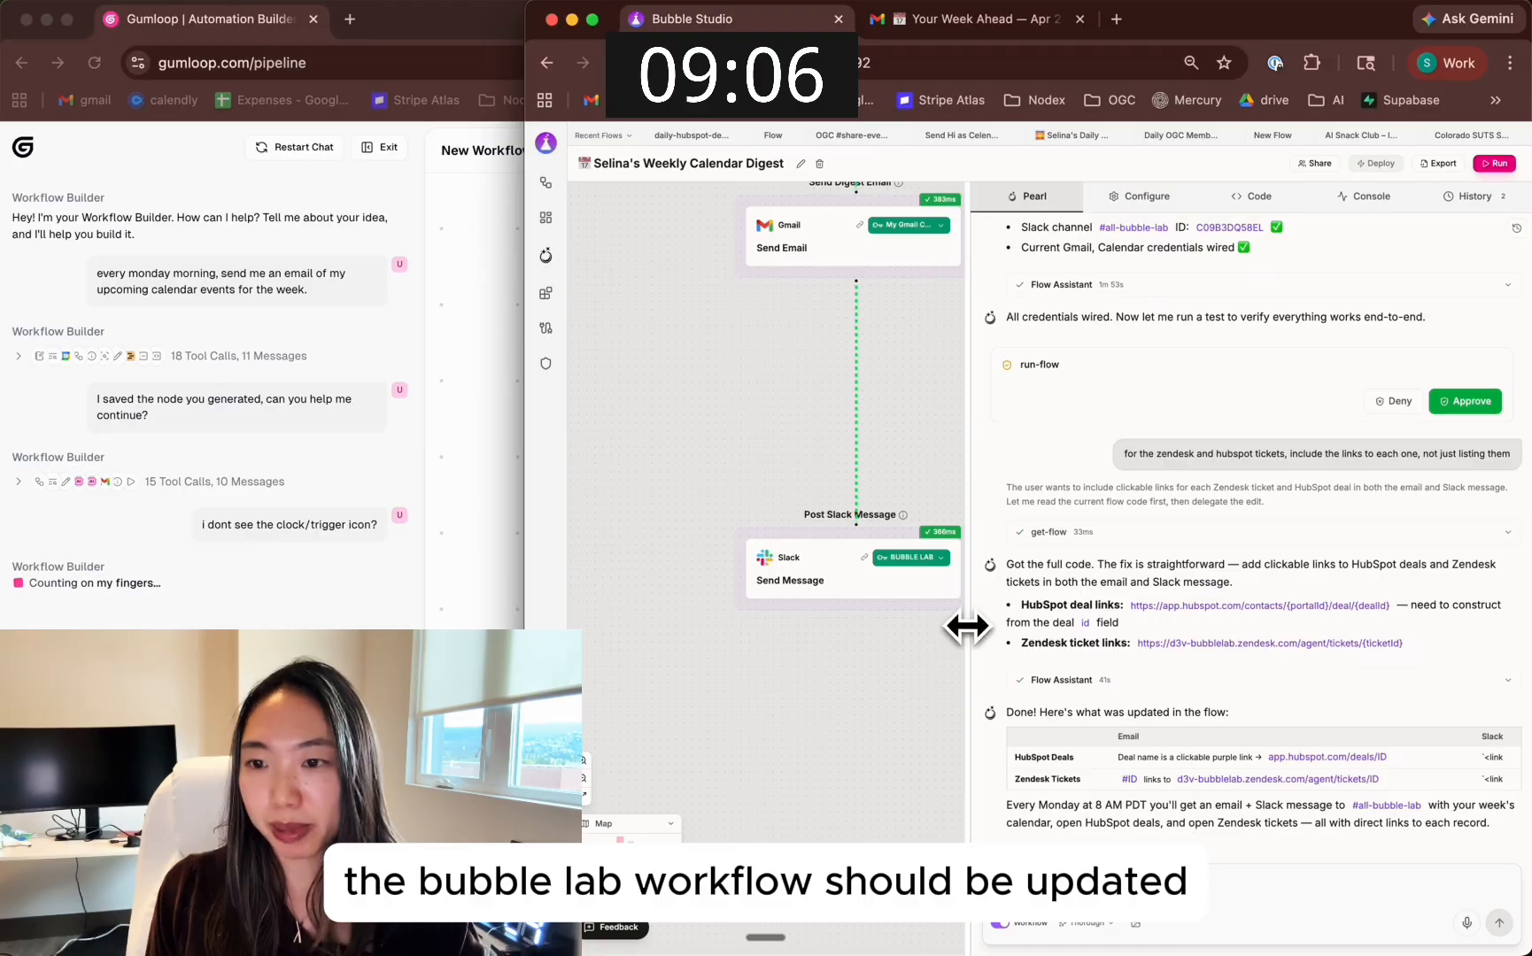
left_click_drag(1109, 581, 1212, 605)
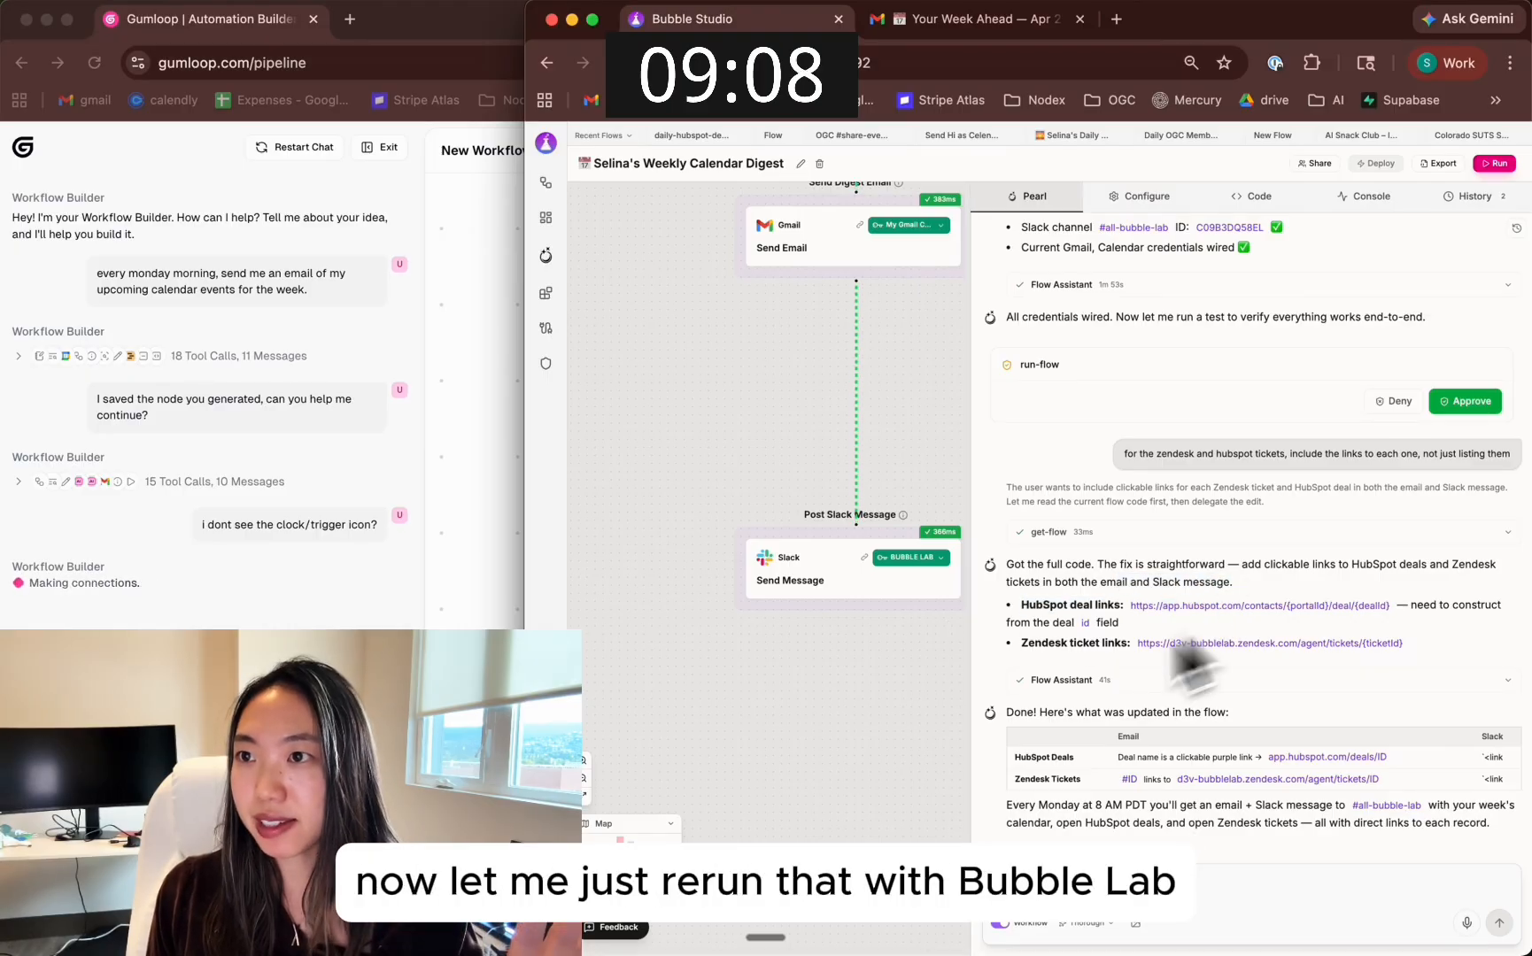
left_click_drag(910, 732, 891, 837)
left_click(1494, 163)
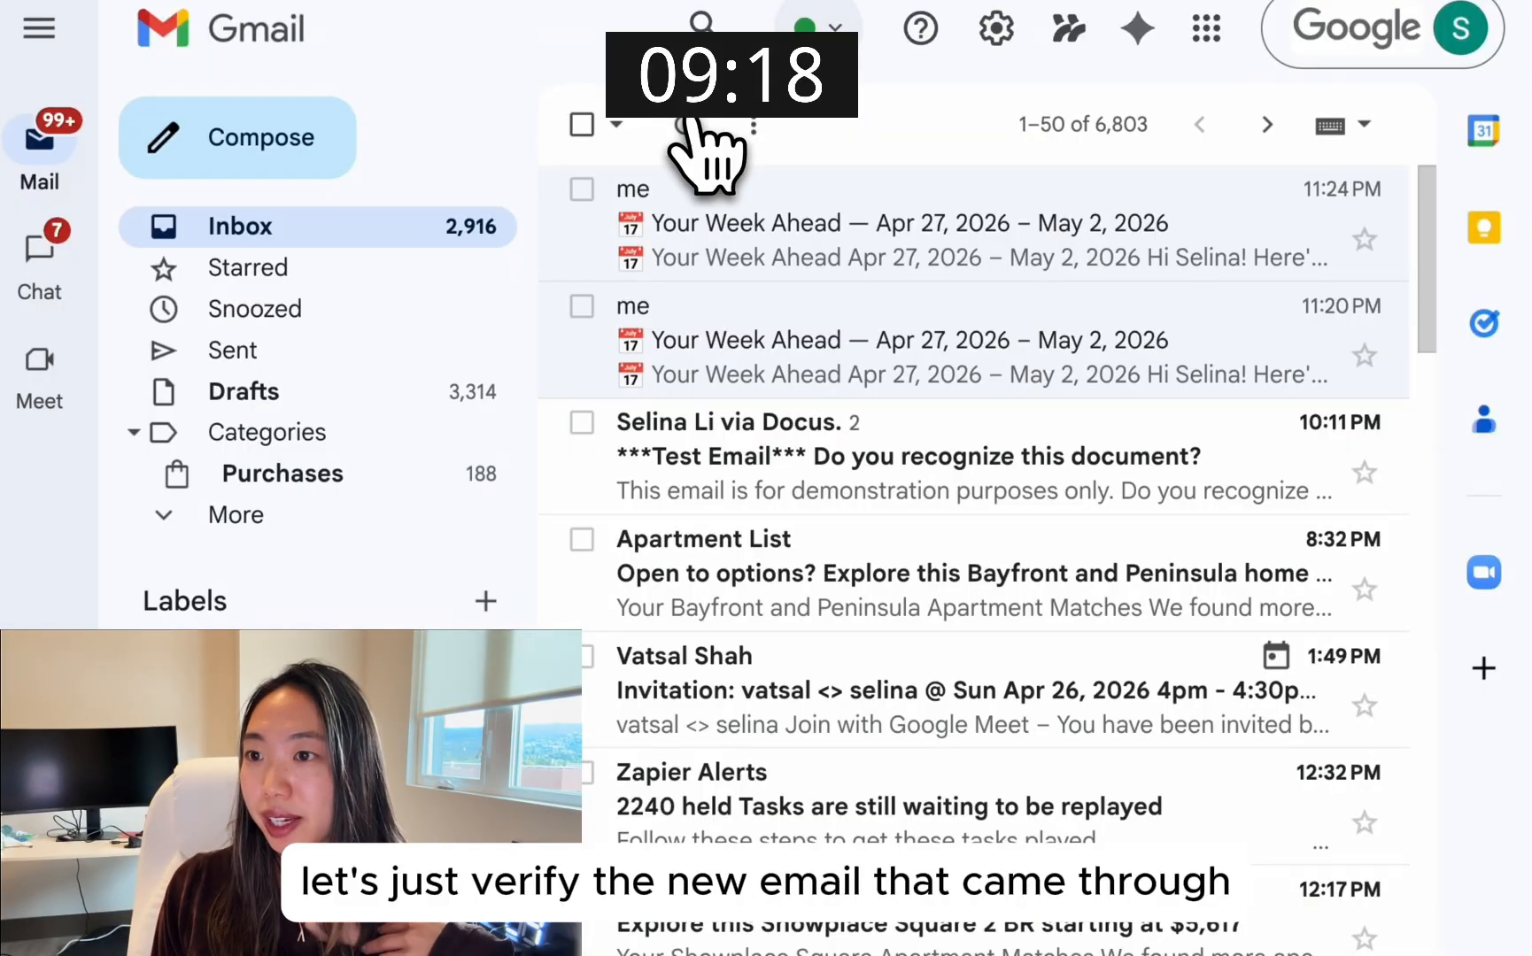
Refresh the Gmail inbox, open the newest "Your Week Ahead" email and check the links in its HubSpot deals table
left_click(686, 132)
left_click(779, 239)
scroll(819, 531, "down", 10)
scroll(811, 500, "down", 12)
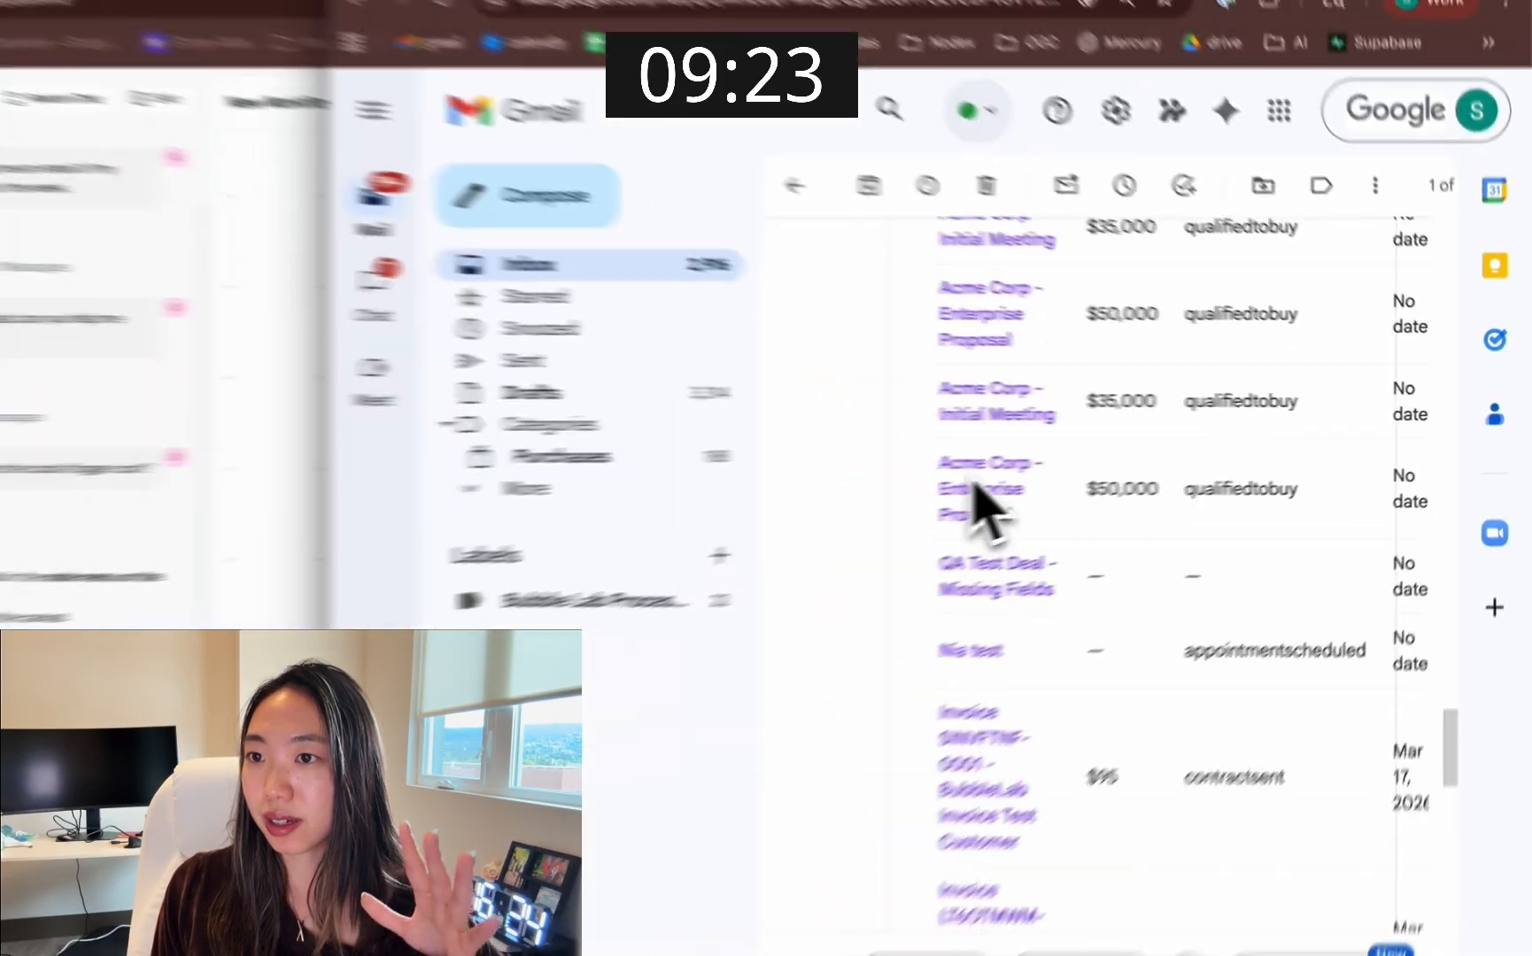
scroll(811, 501, "up", 4)
scroll(972, 456, "down", 4)
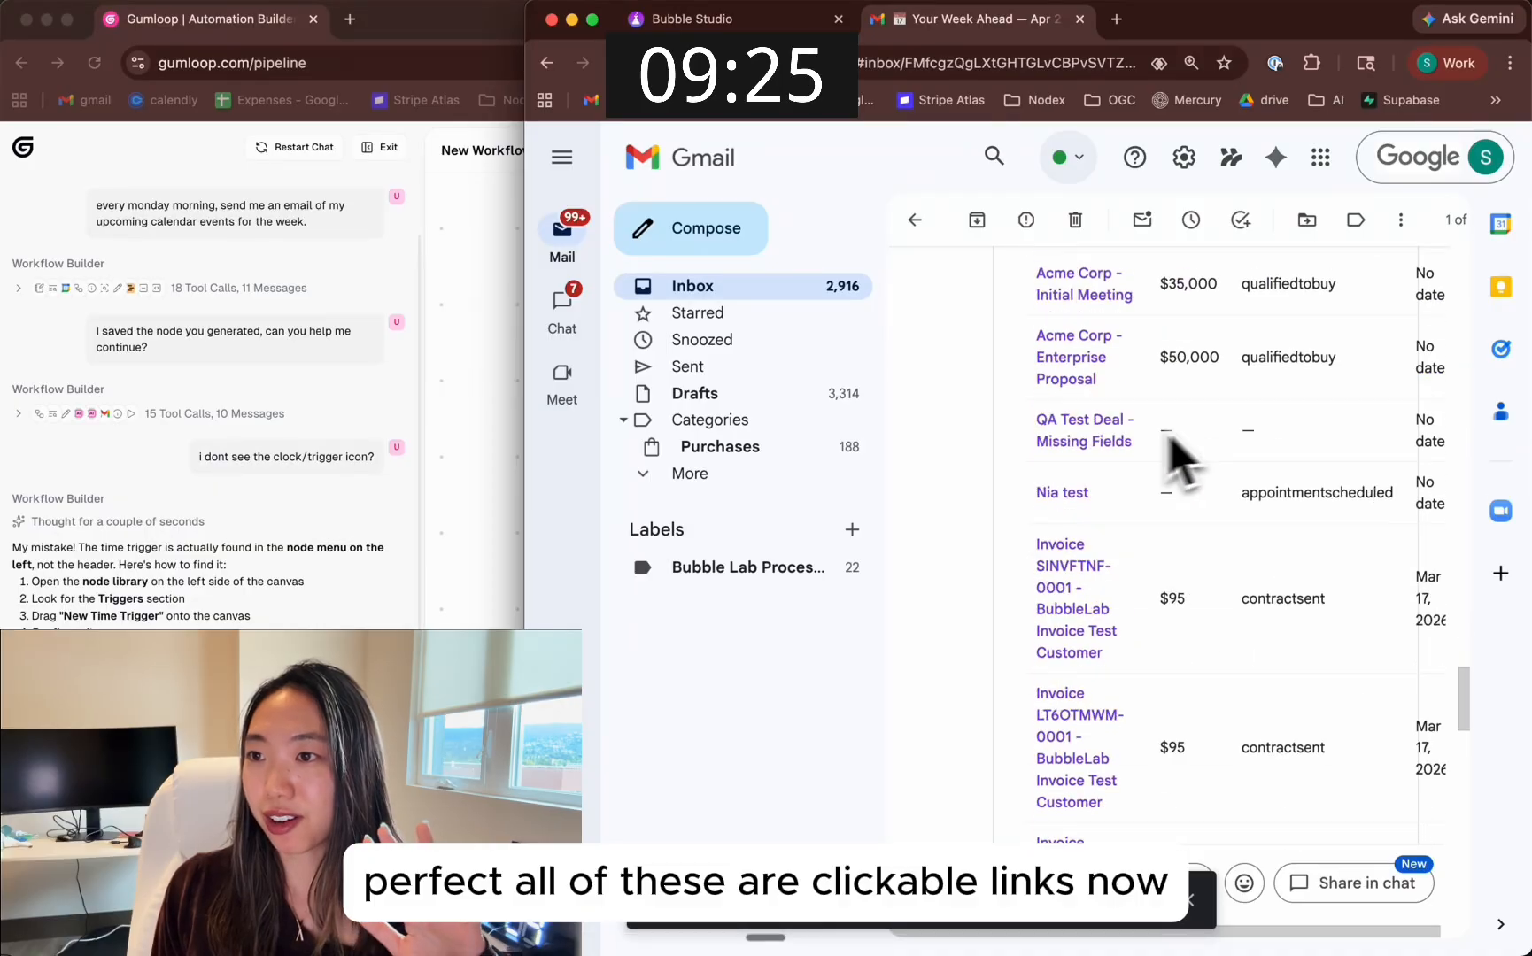
scroll(1171, 456, "down", 3)
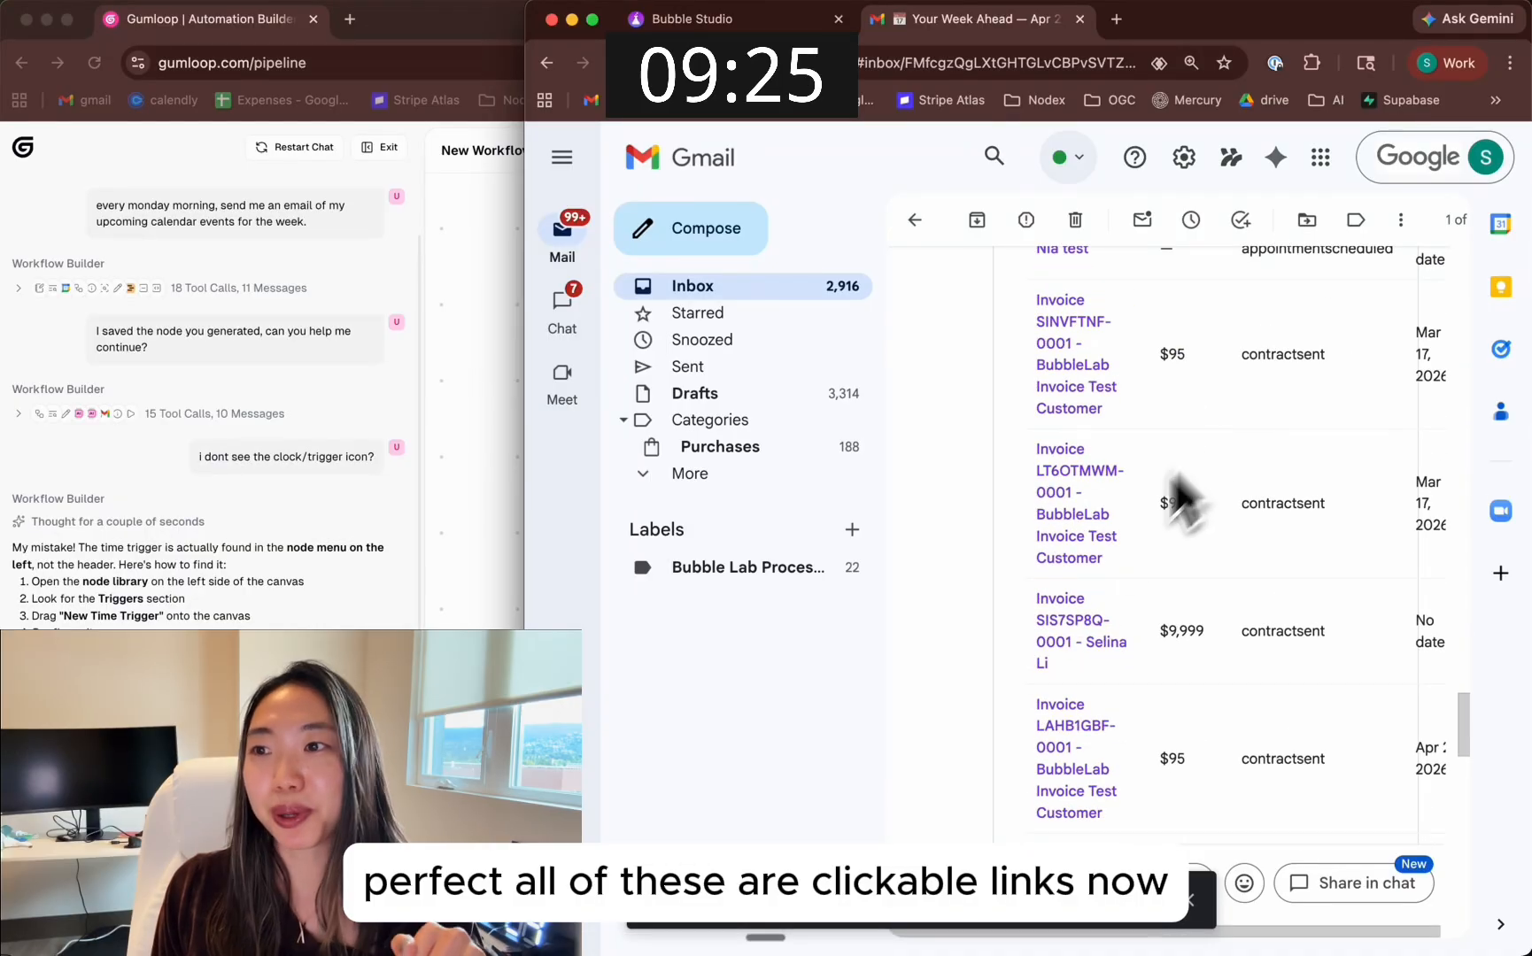
Check the email's open Zendesk tickets table by opening the link for ticket #75, and close the ticket page again
scroll(1078, 577, "down", 3)
scroll(1238, 396, "down", 8)
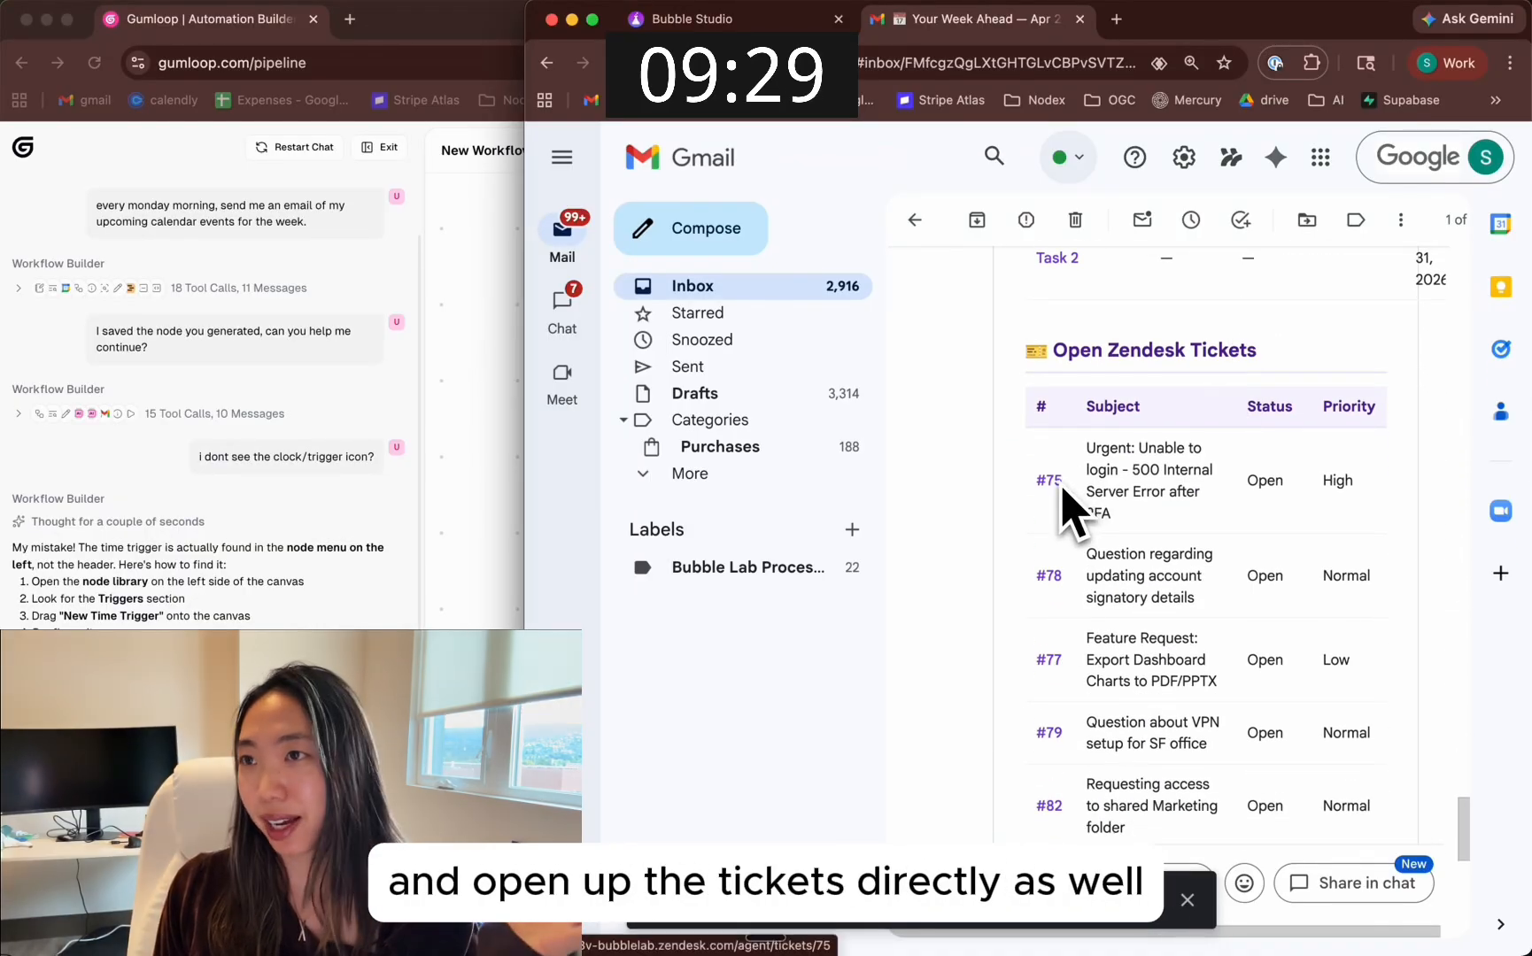
left_click(1049, 480)
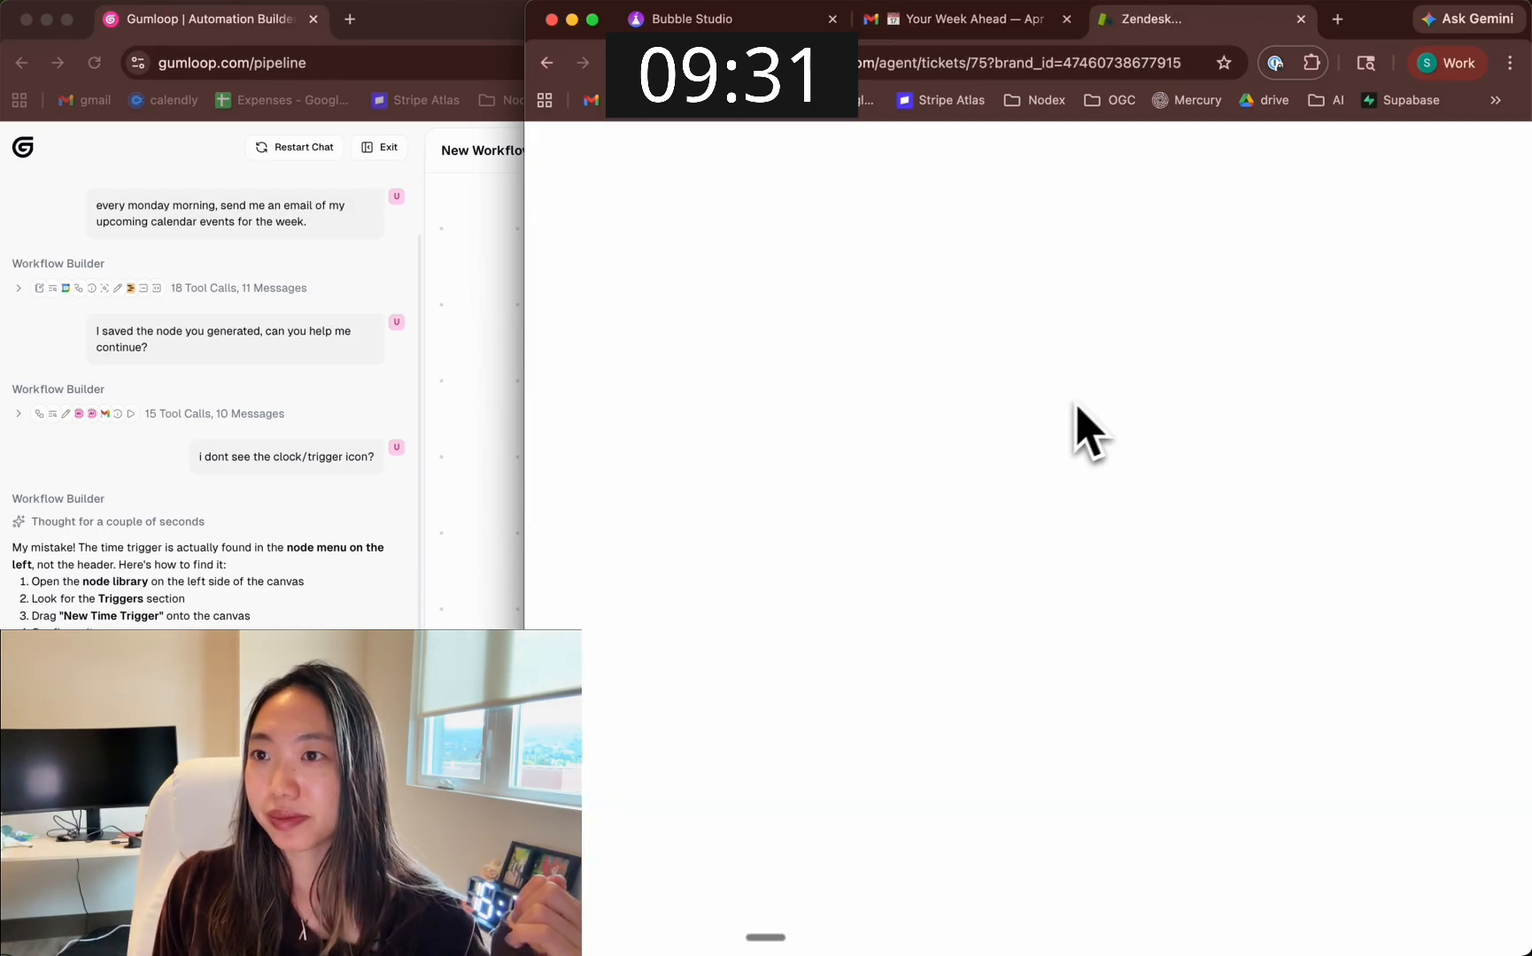
key("super+w")
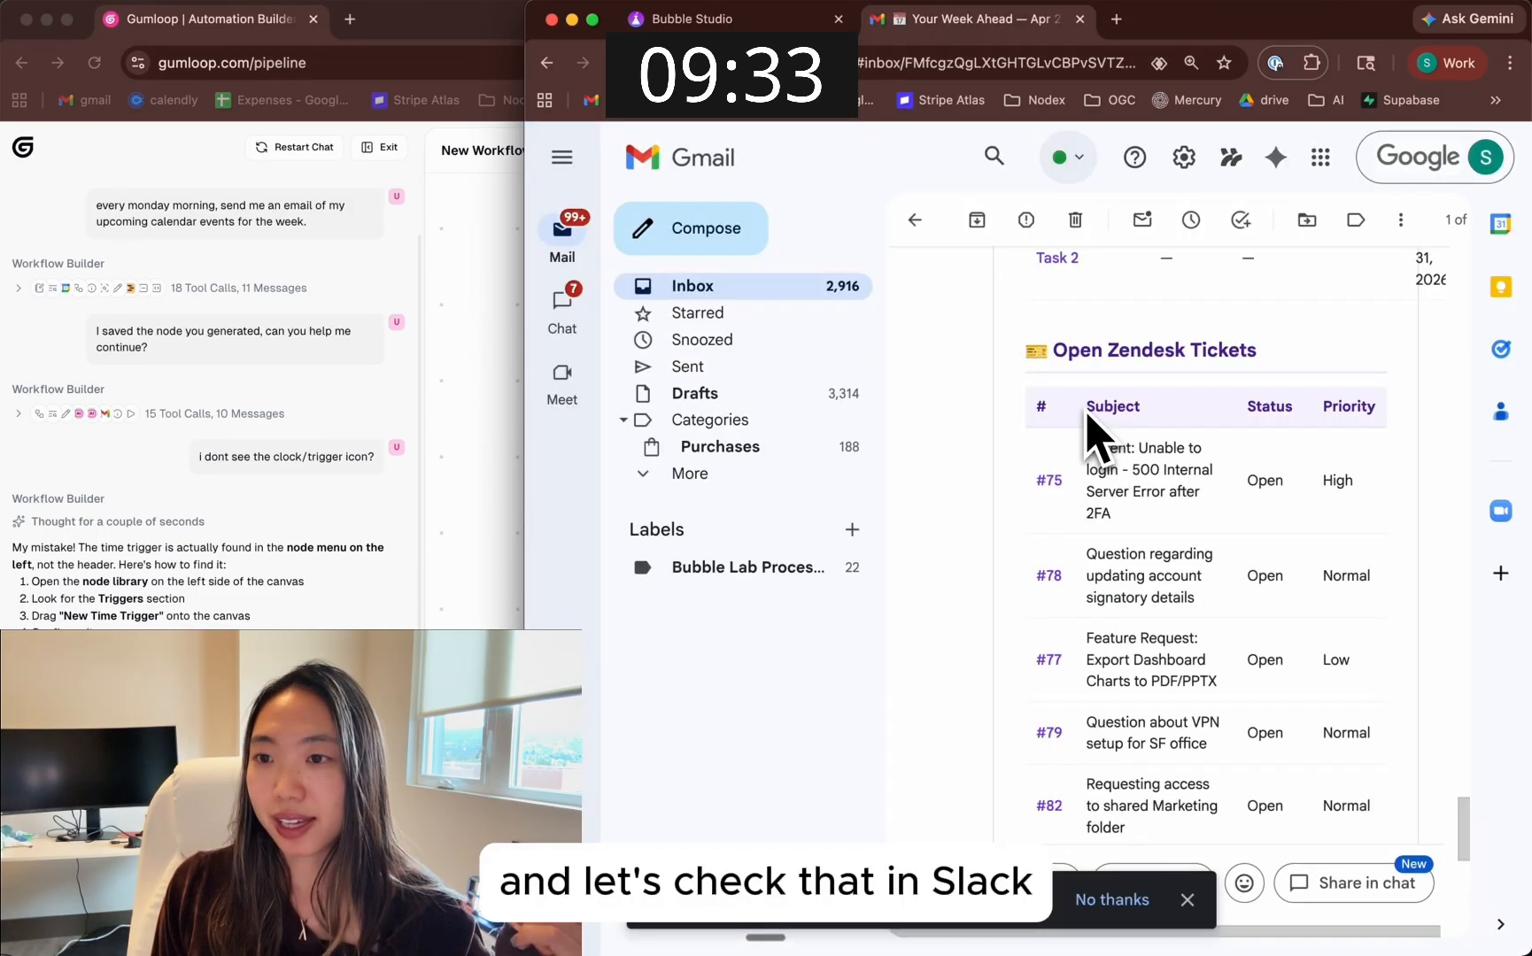
scroll(1089, 434, "down", 2)
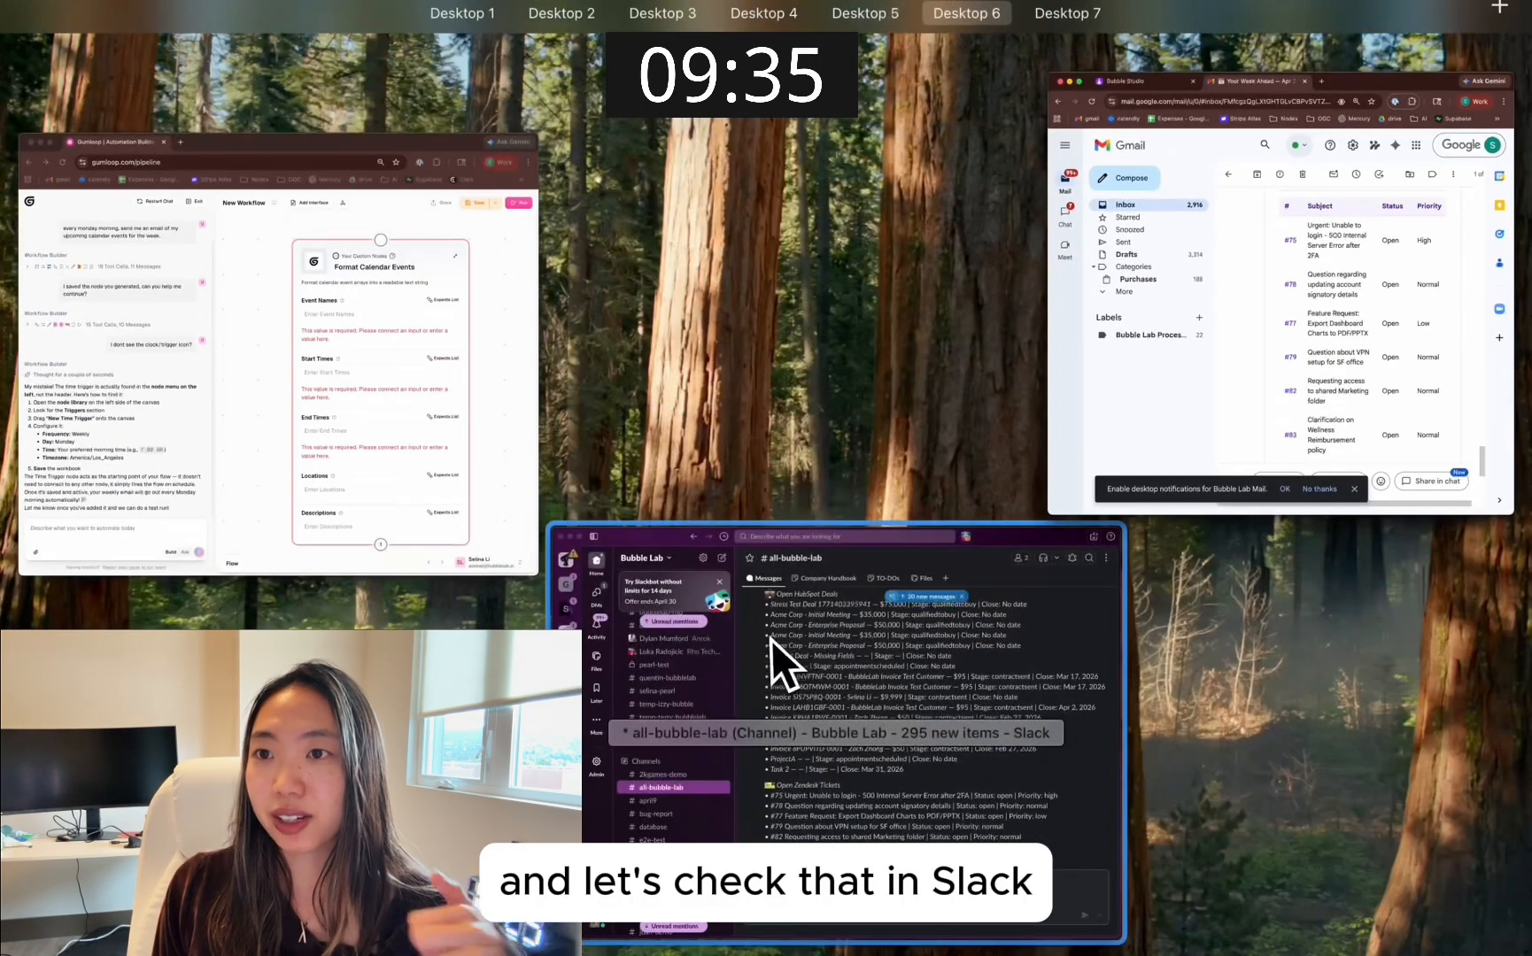
Switch to Slack and check the HubSpot deal and Zendesk ticket links in the newest digest message in all-bubble-lab
left_click(770, 639)
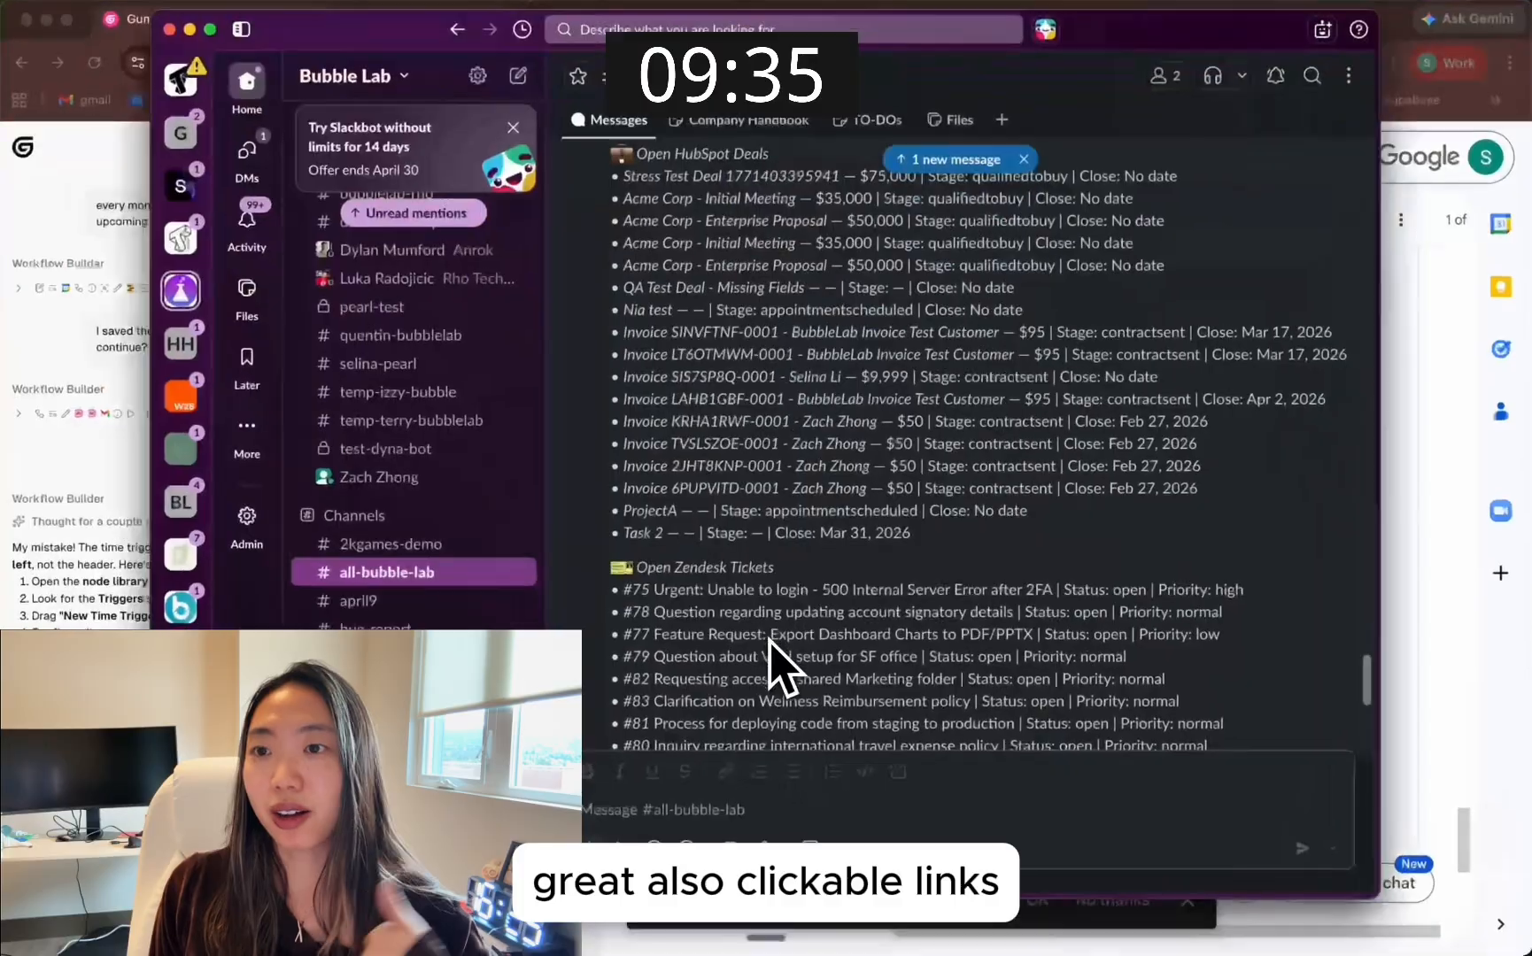
scroll(768, 640, "down", 2)
scroll(686, 611, "up", 3)
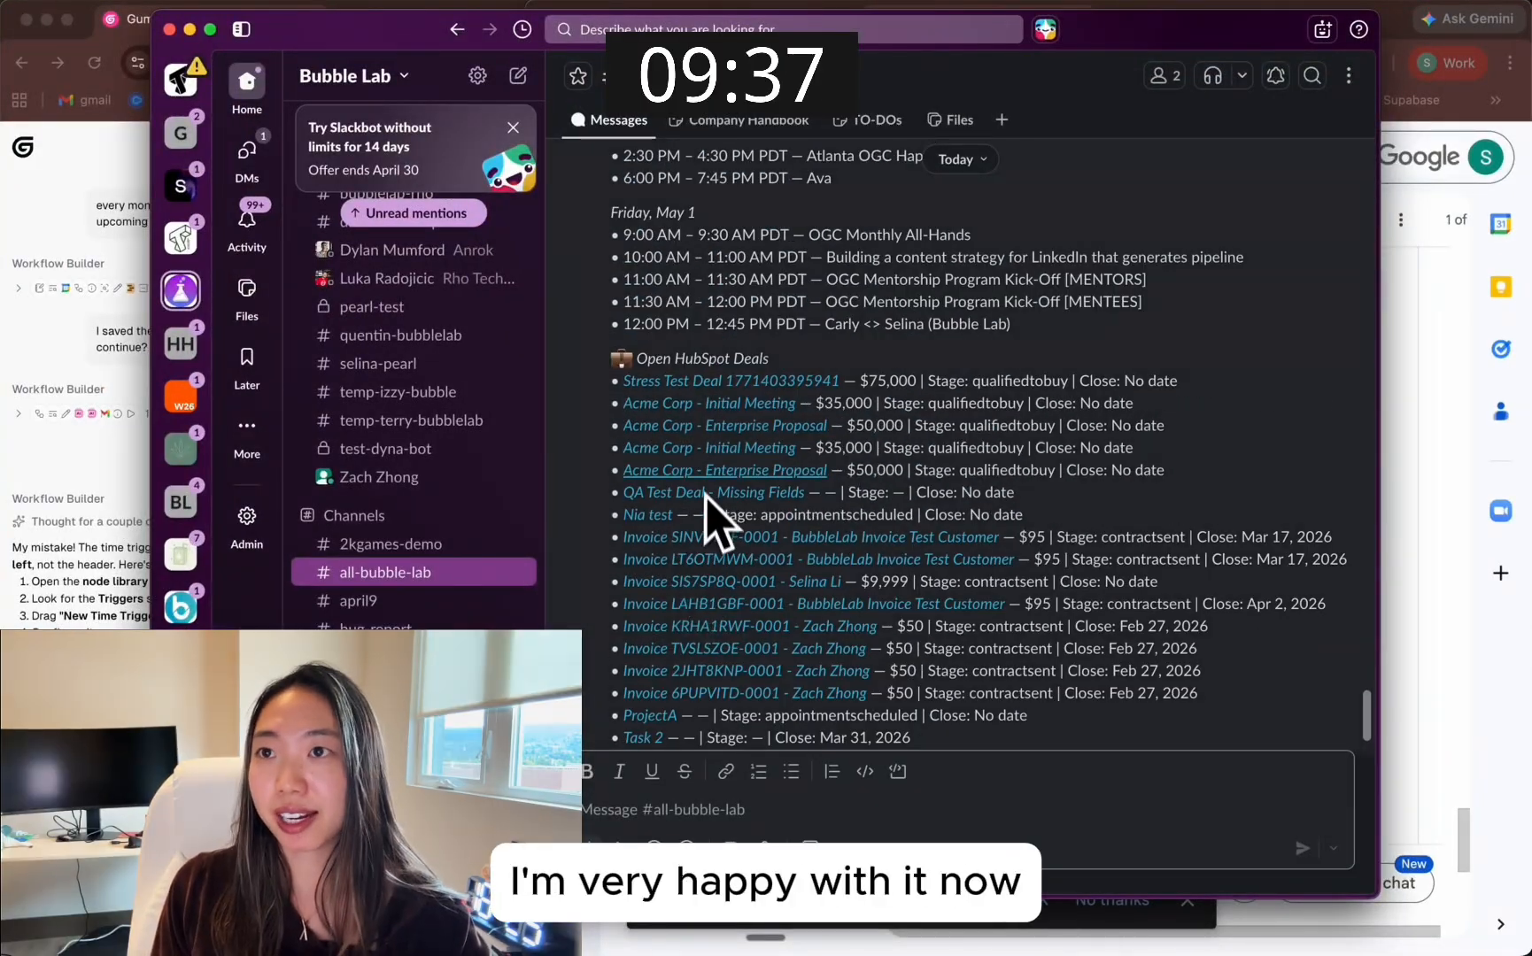
scroll(712, 611, "down", 3)
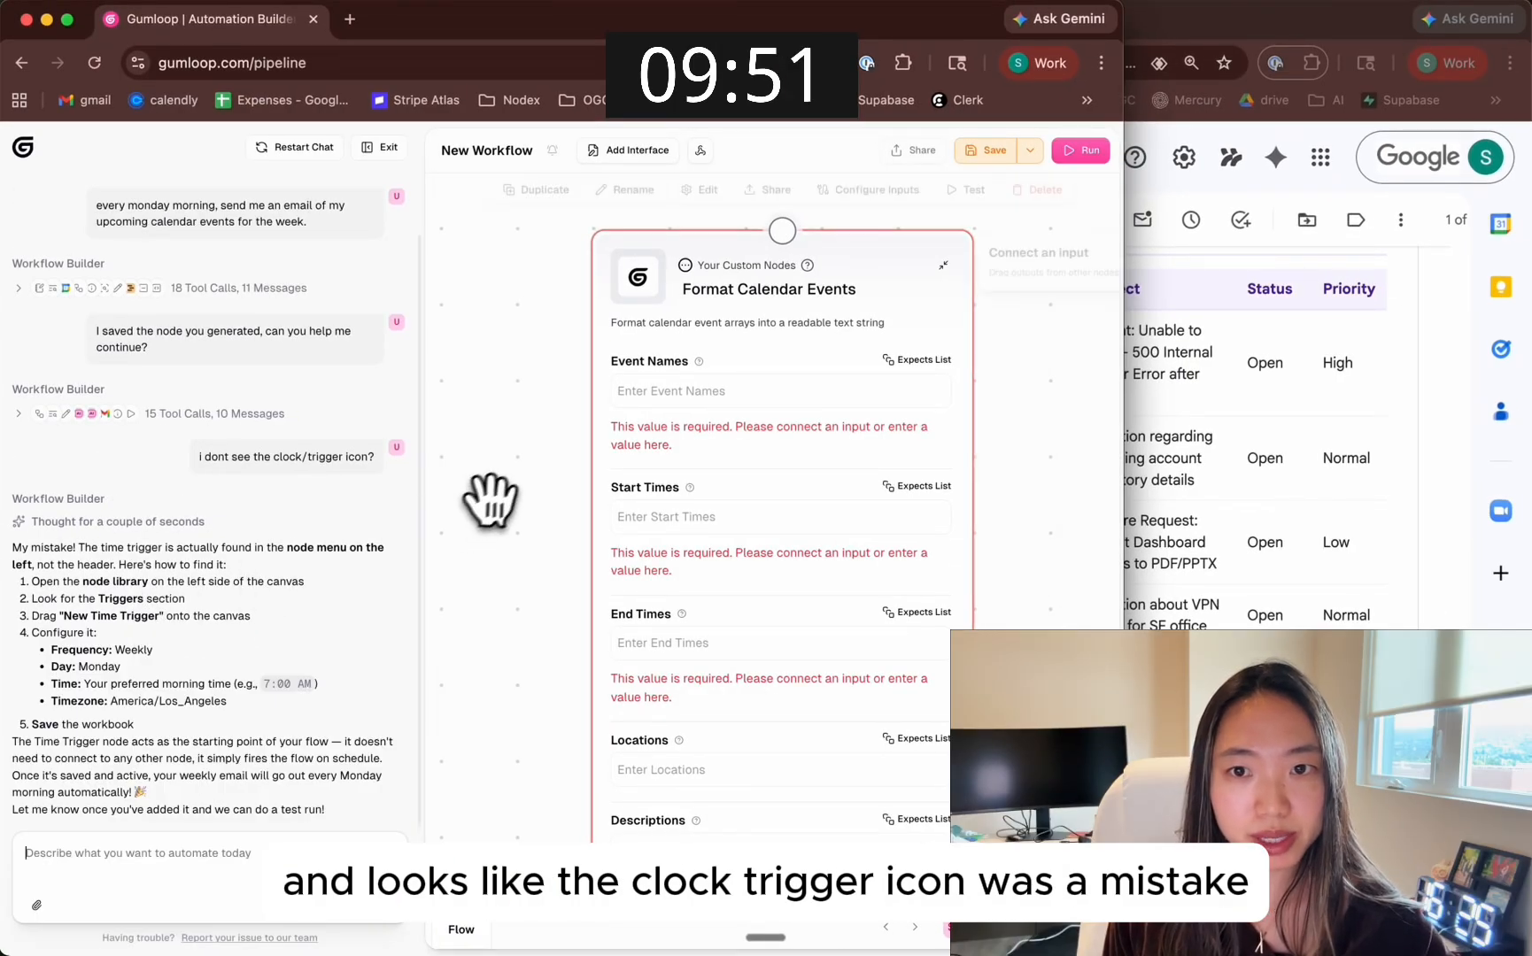
In Gumloop, ask the workflow builder "but i have to feed in all my event names?? can you grab it based on the calendar?"
left_click(704, 391)
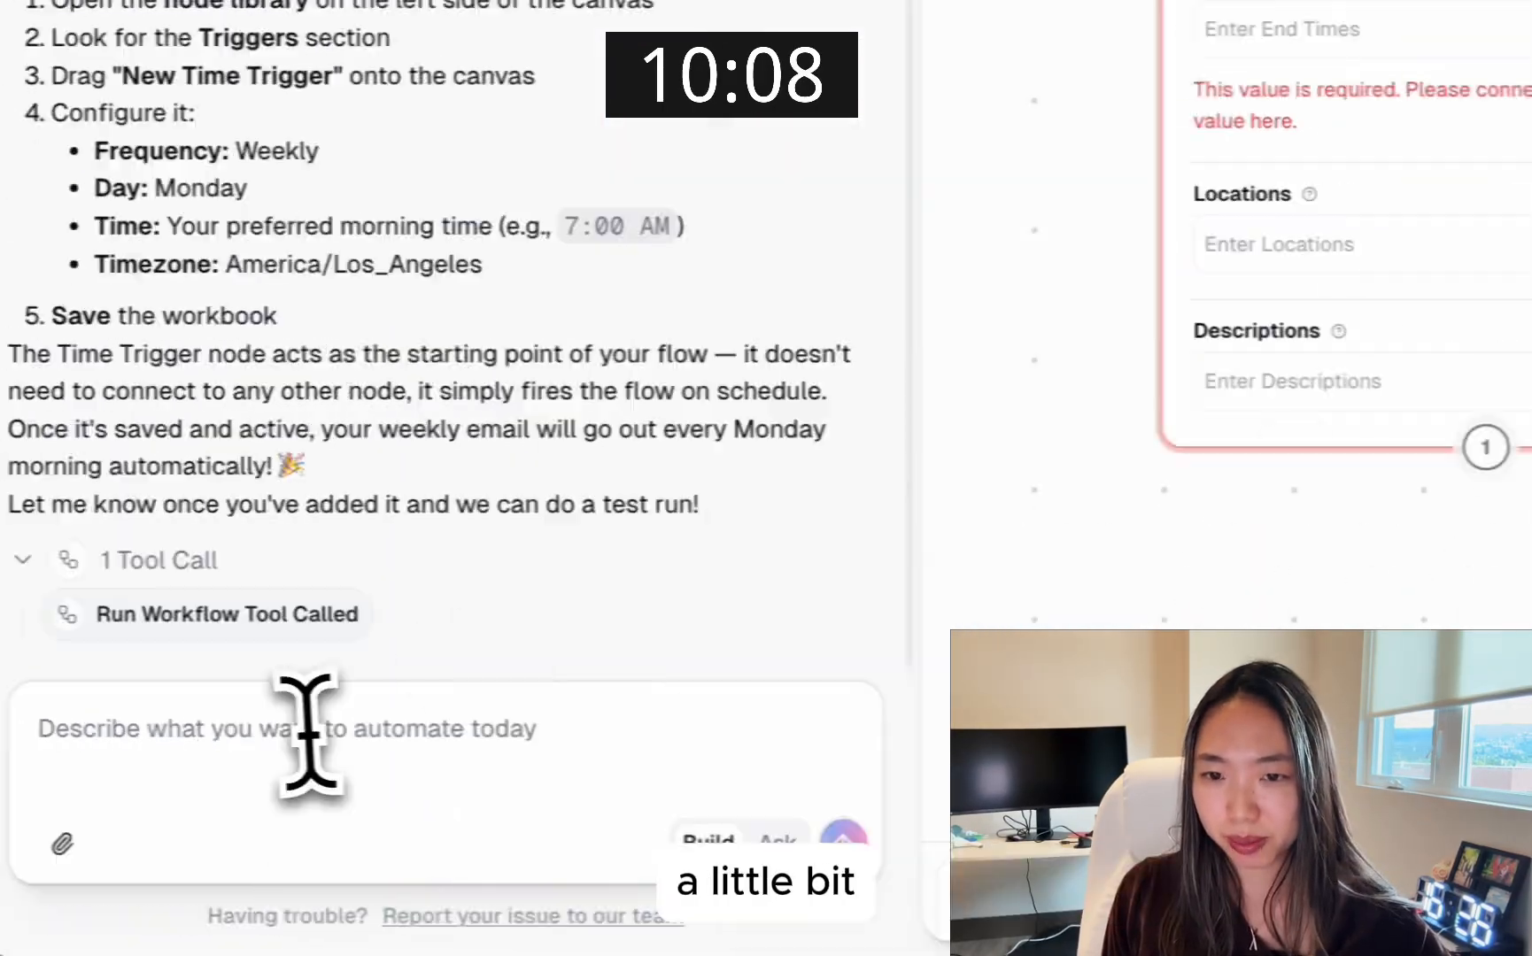
type("but i have to feed in all my event names?? can you grab it based on the calendar?")
key("Return")
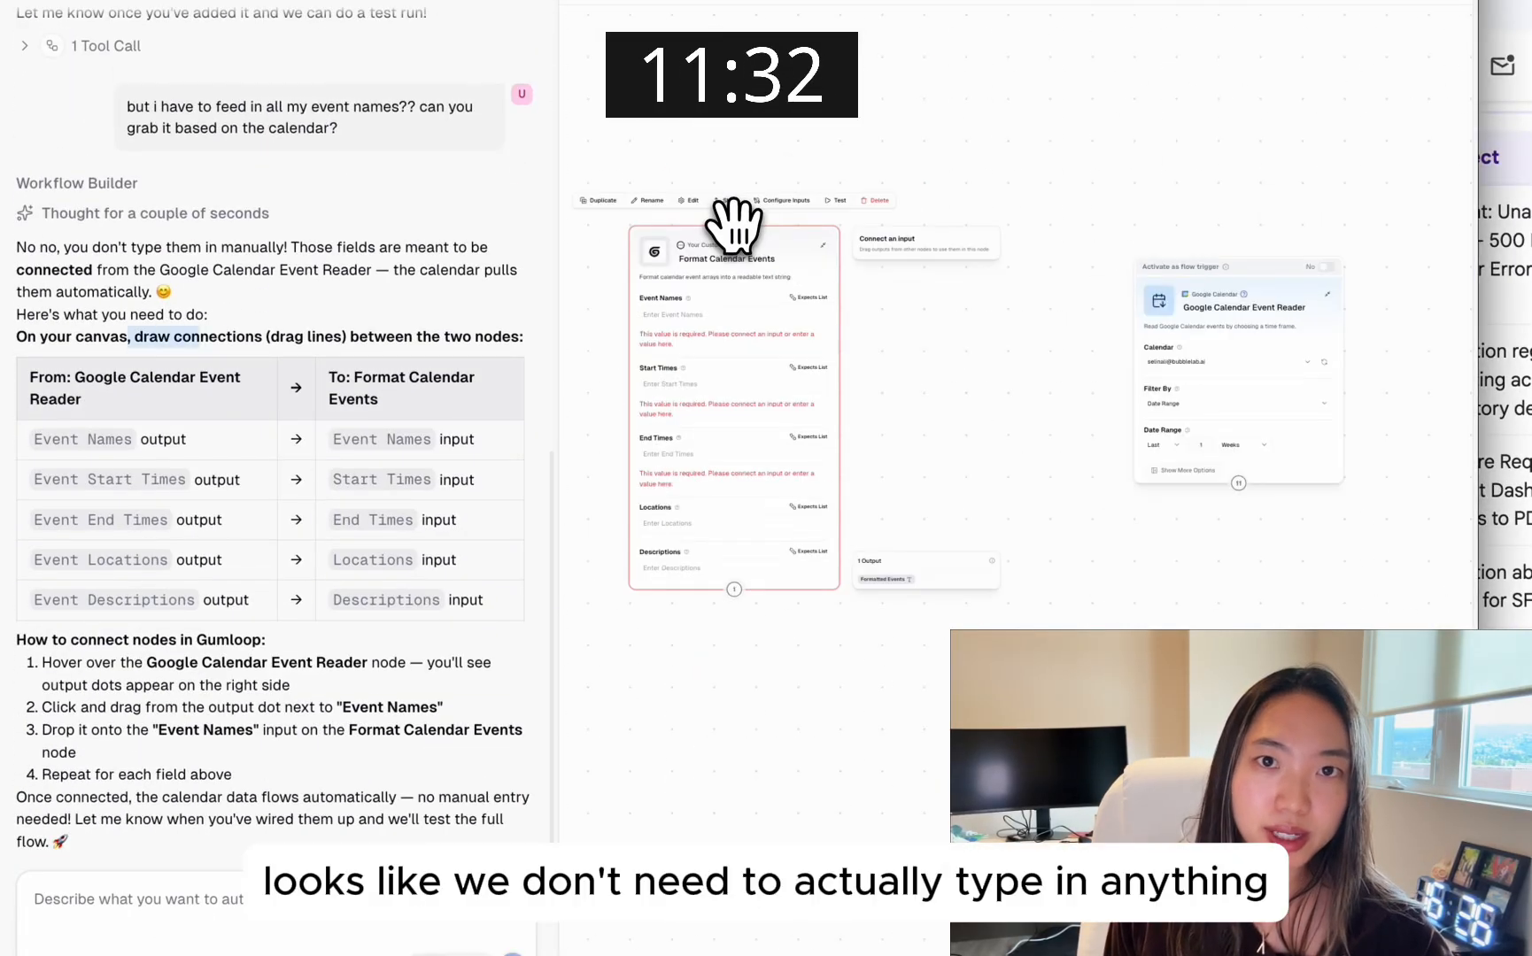
Put the Google Calendar Event Reader node into test mode and run its node test
left_click_drag(735, 217, 740, 189)
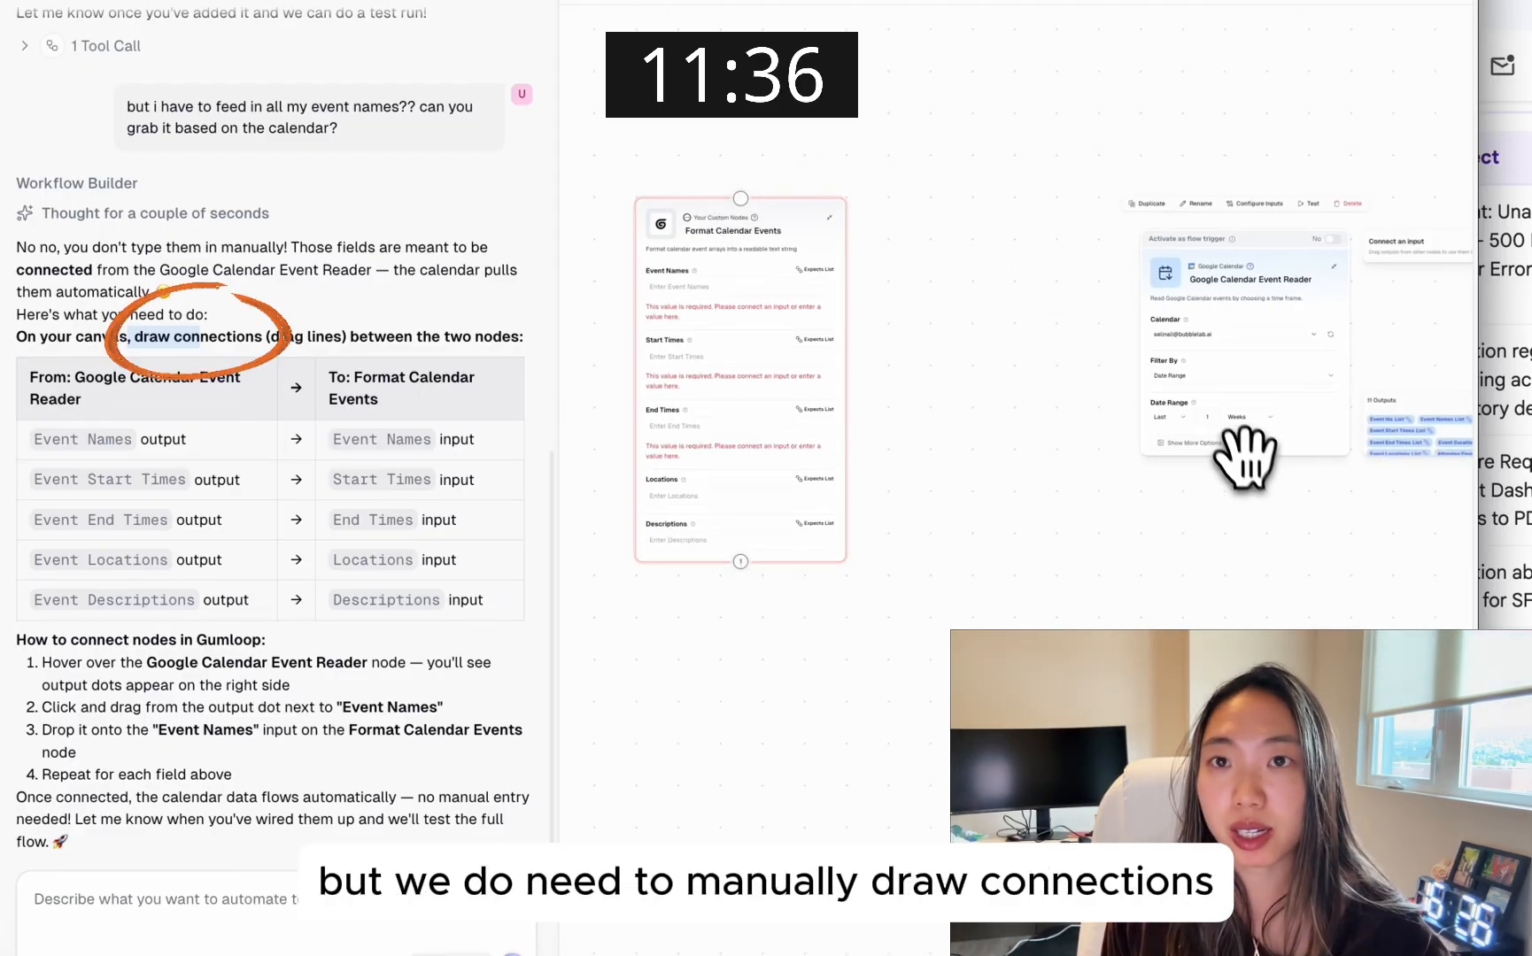
left_click_drag(1273, 516, 797, 492)
left_click_drag(1416, 496, 1300, 548)
scroll(1142, 369, "up", 3)
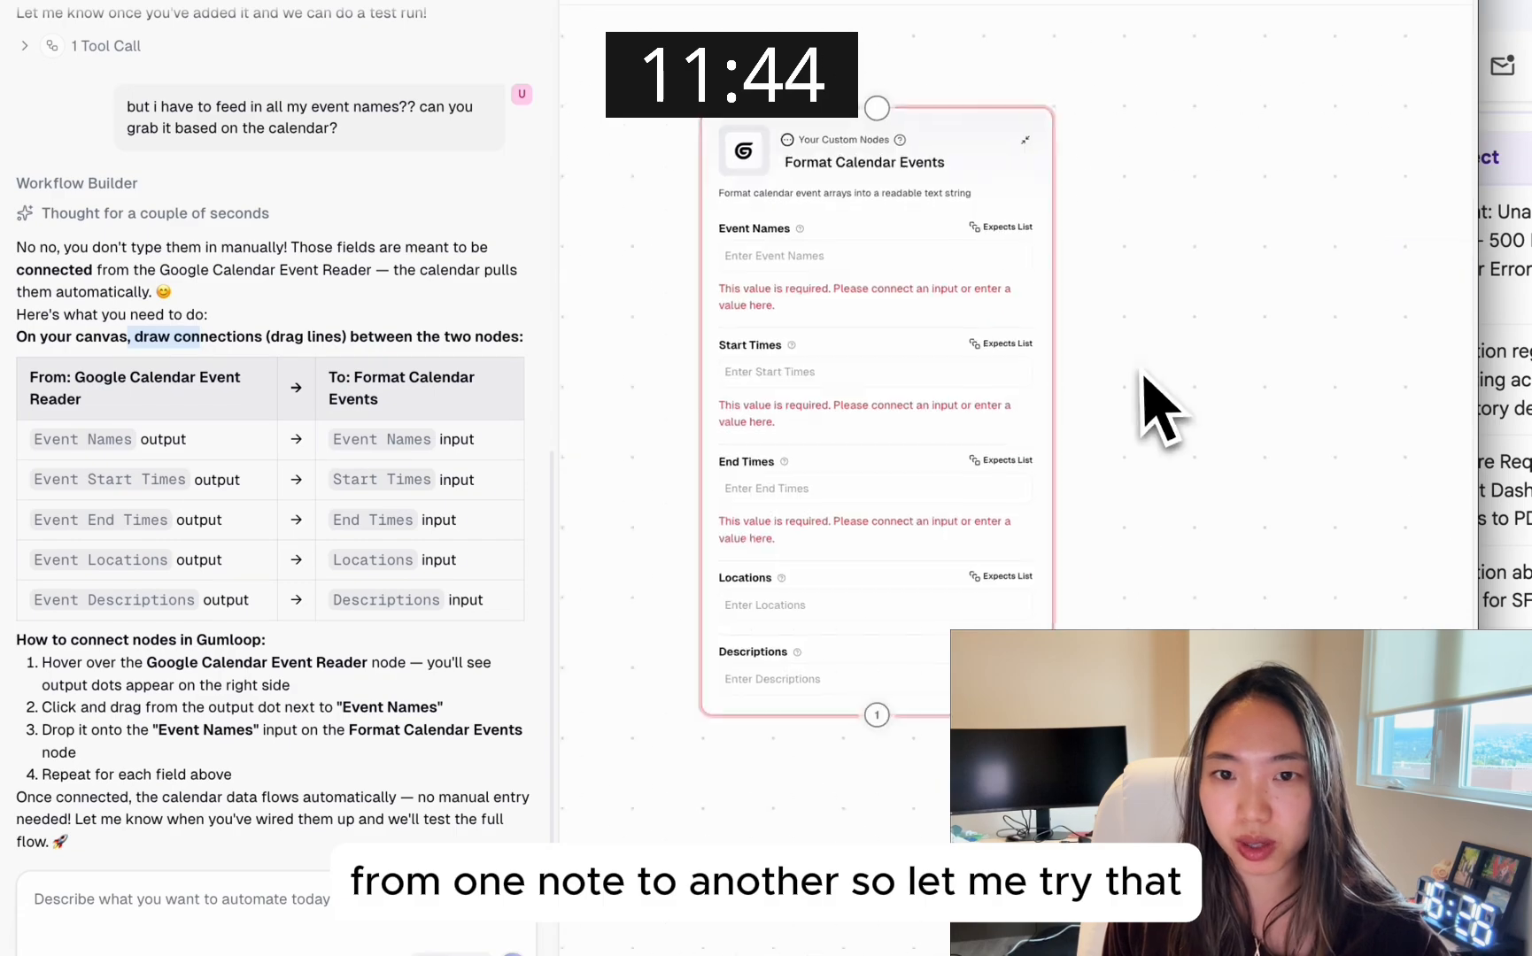
left_click(1001, 353)
scroll(945, 268, "right", 5)
left_click(1214, 288)
left_click(1368, 117)
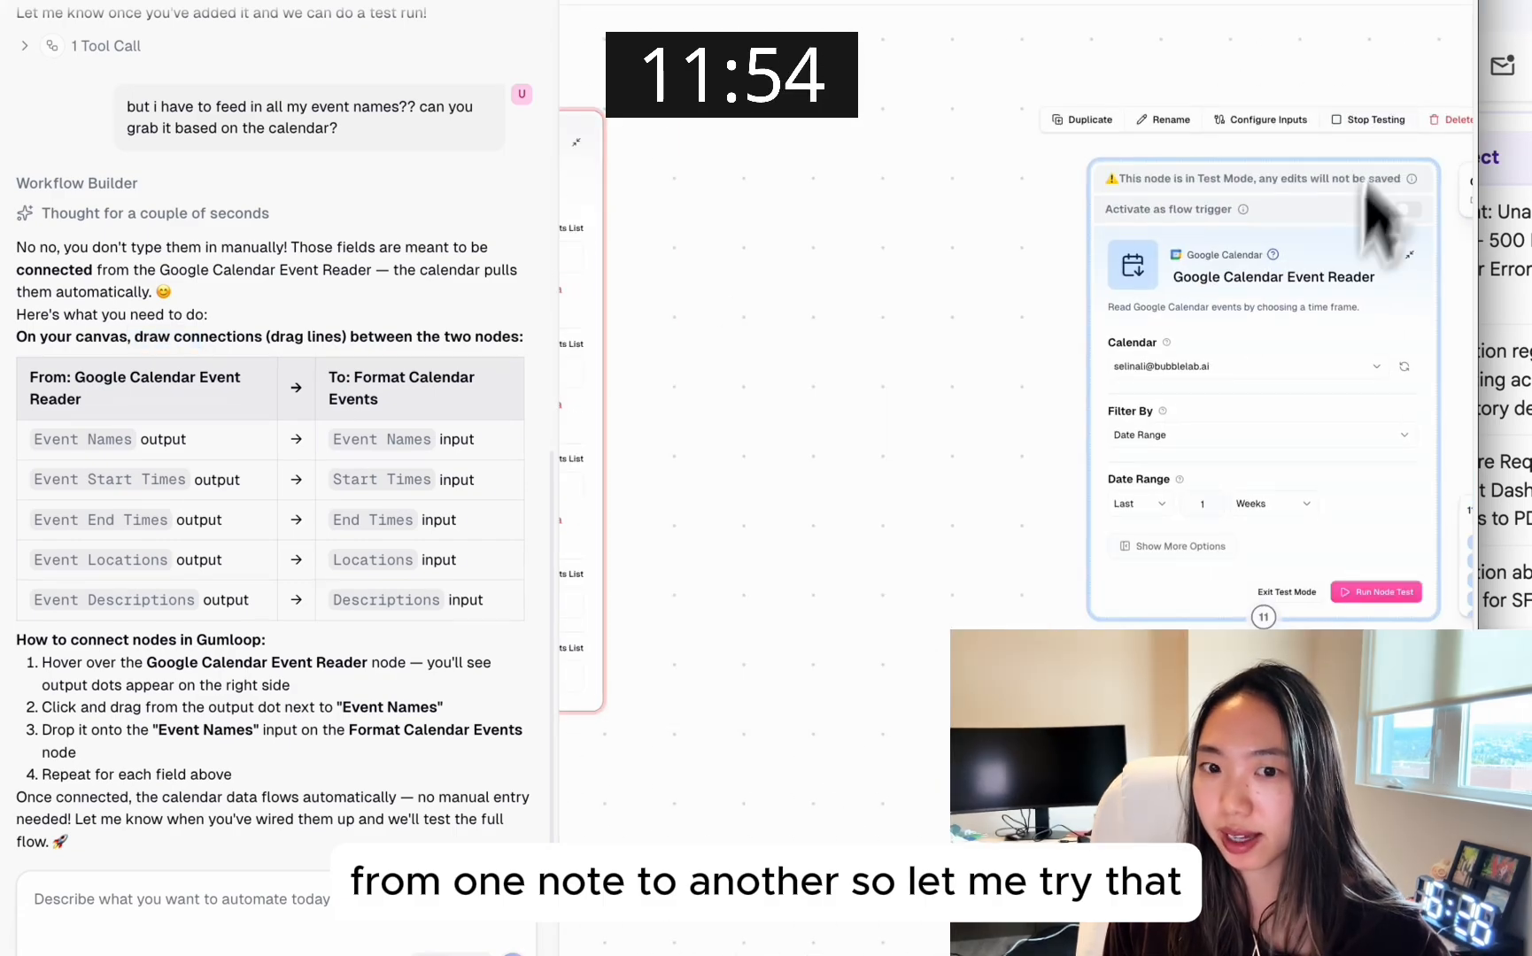
left_click(1378, 593)
Move the Google Calendar Event Reader node close beside the Format Calendar Events node on the canvas
left_click(581, 602)
left_click_drag(684, 547, 1059, 595)
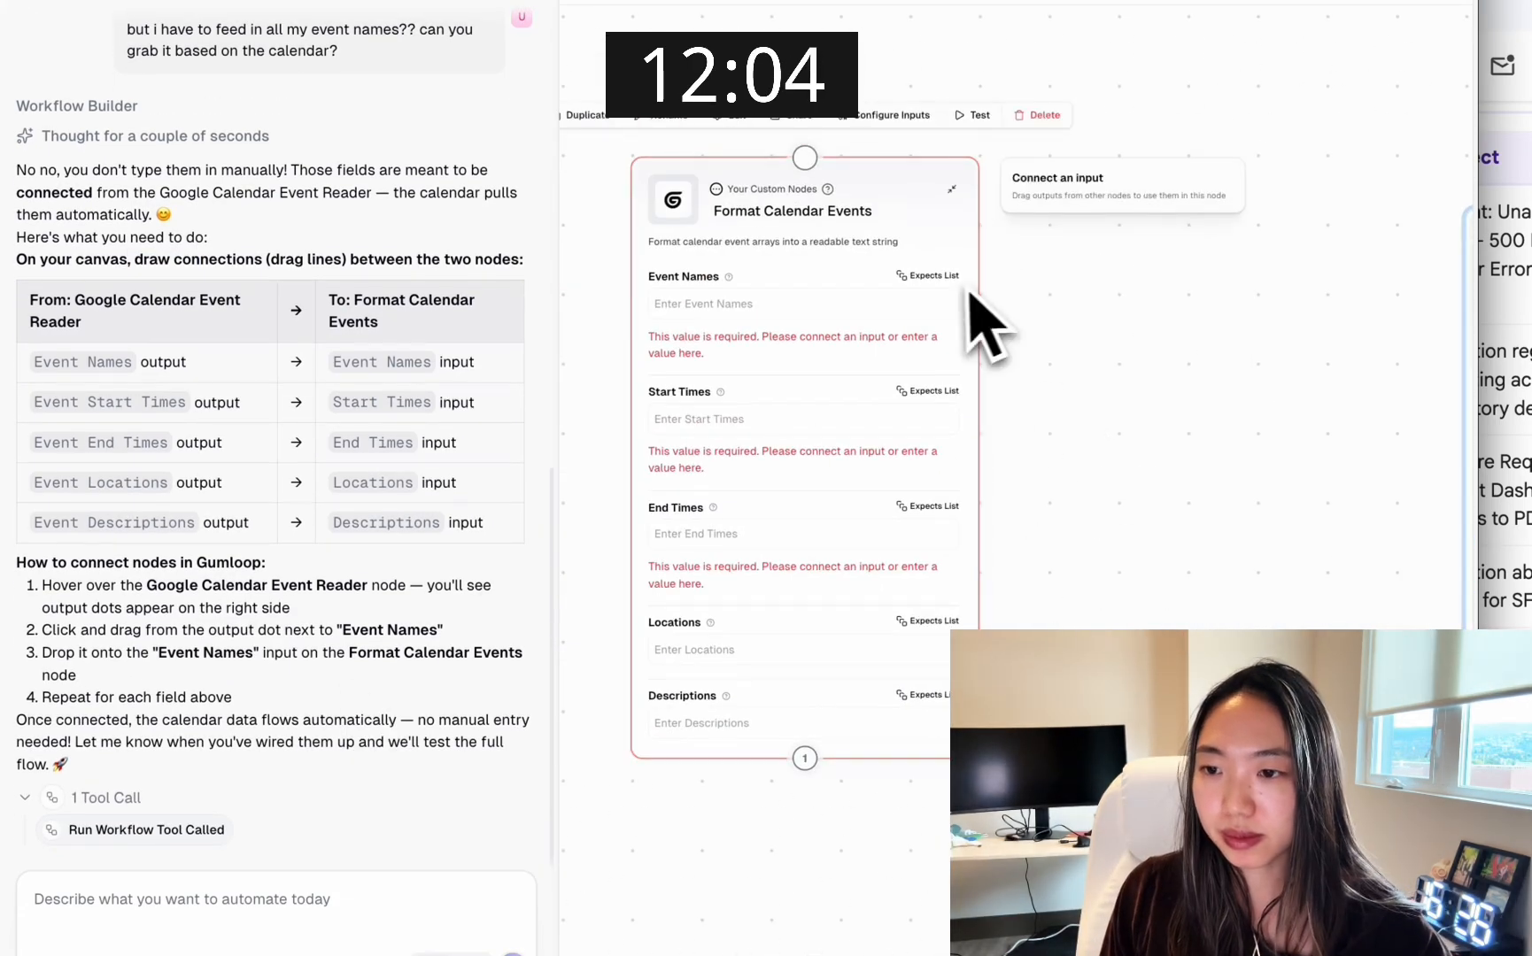
scroll(760, 517, "down", 2)
left_click_drag(1213, 582, 981, 529)
scroll(981, 529, "down", 2)
left_click(1182, 324)
left_click_drag(1183, 325, 966, 321)
left_click(855, 462)
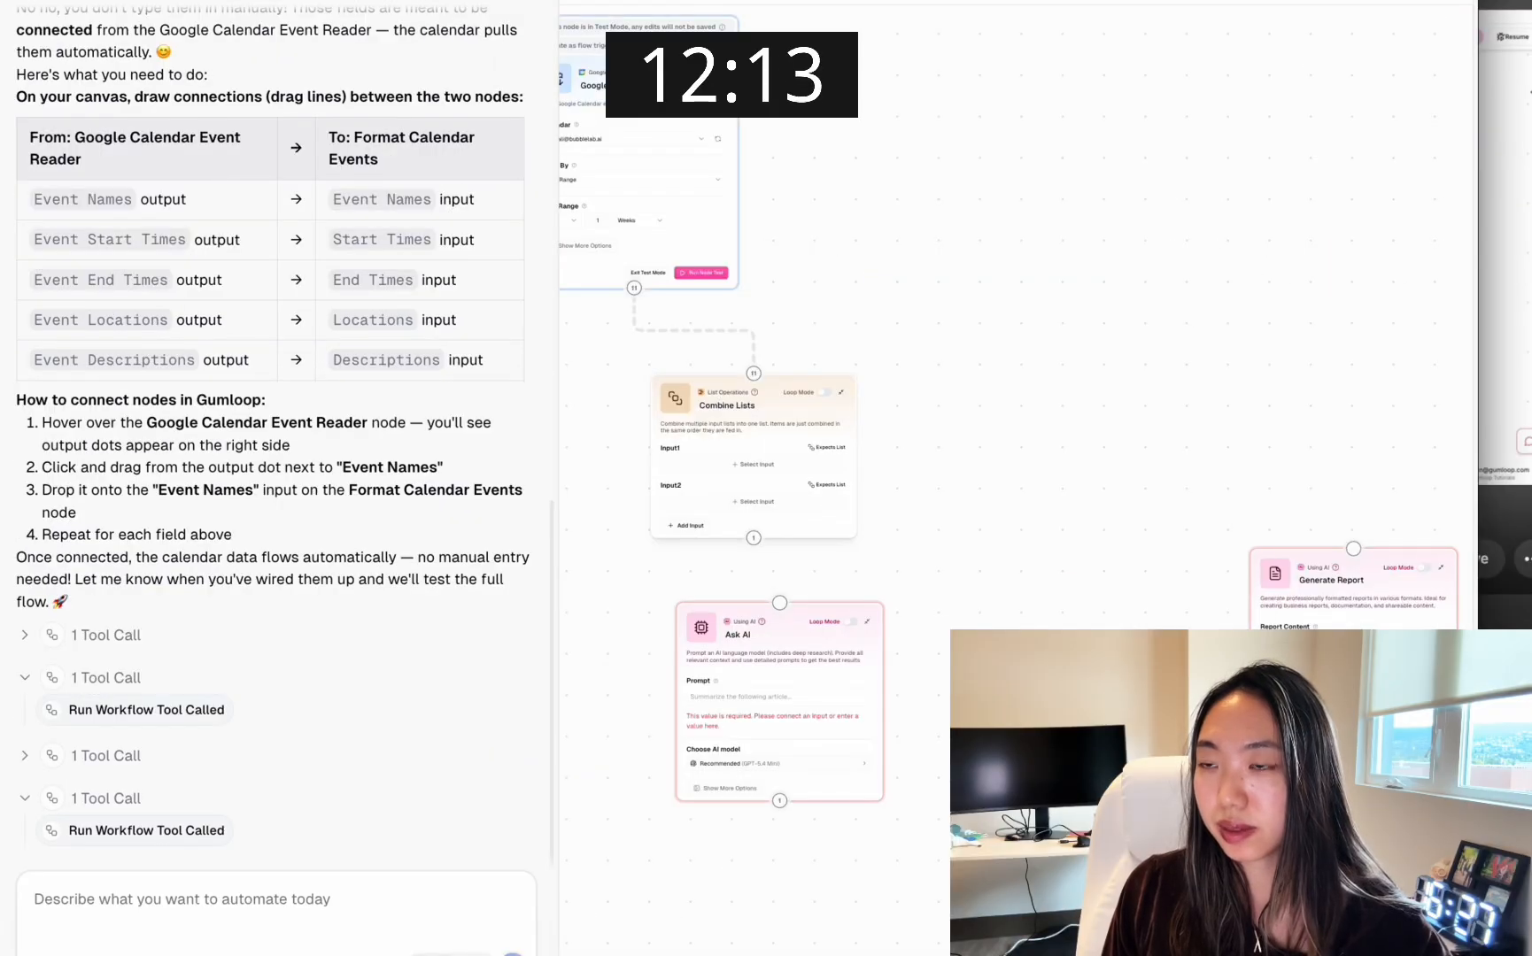
In the Combine Lists node, feed the Event Descriptions List into Input1 and the Event Names List into Input2
left_click_drag(966, 347, 1204, 253)
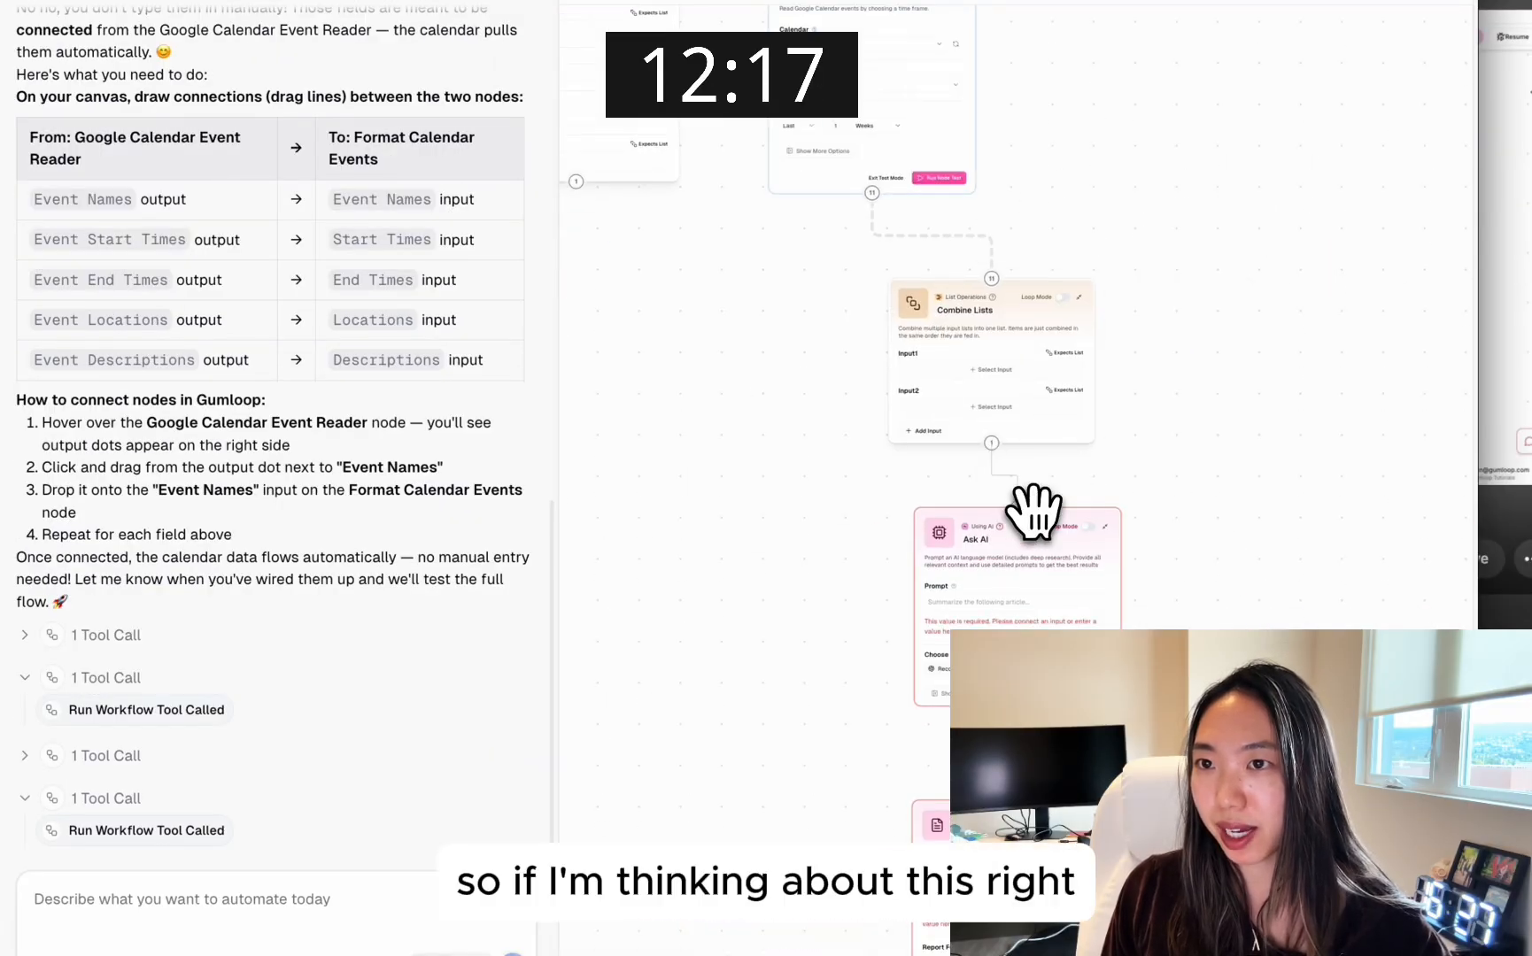
scroll(1035, 514, "down", 4)
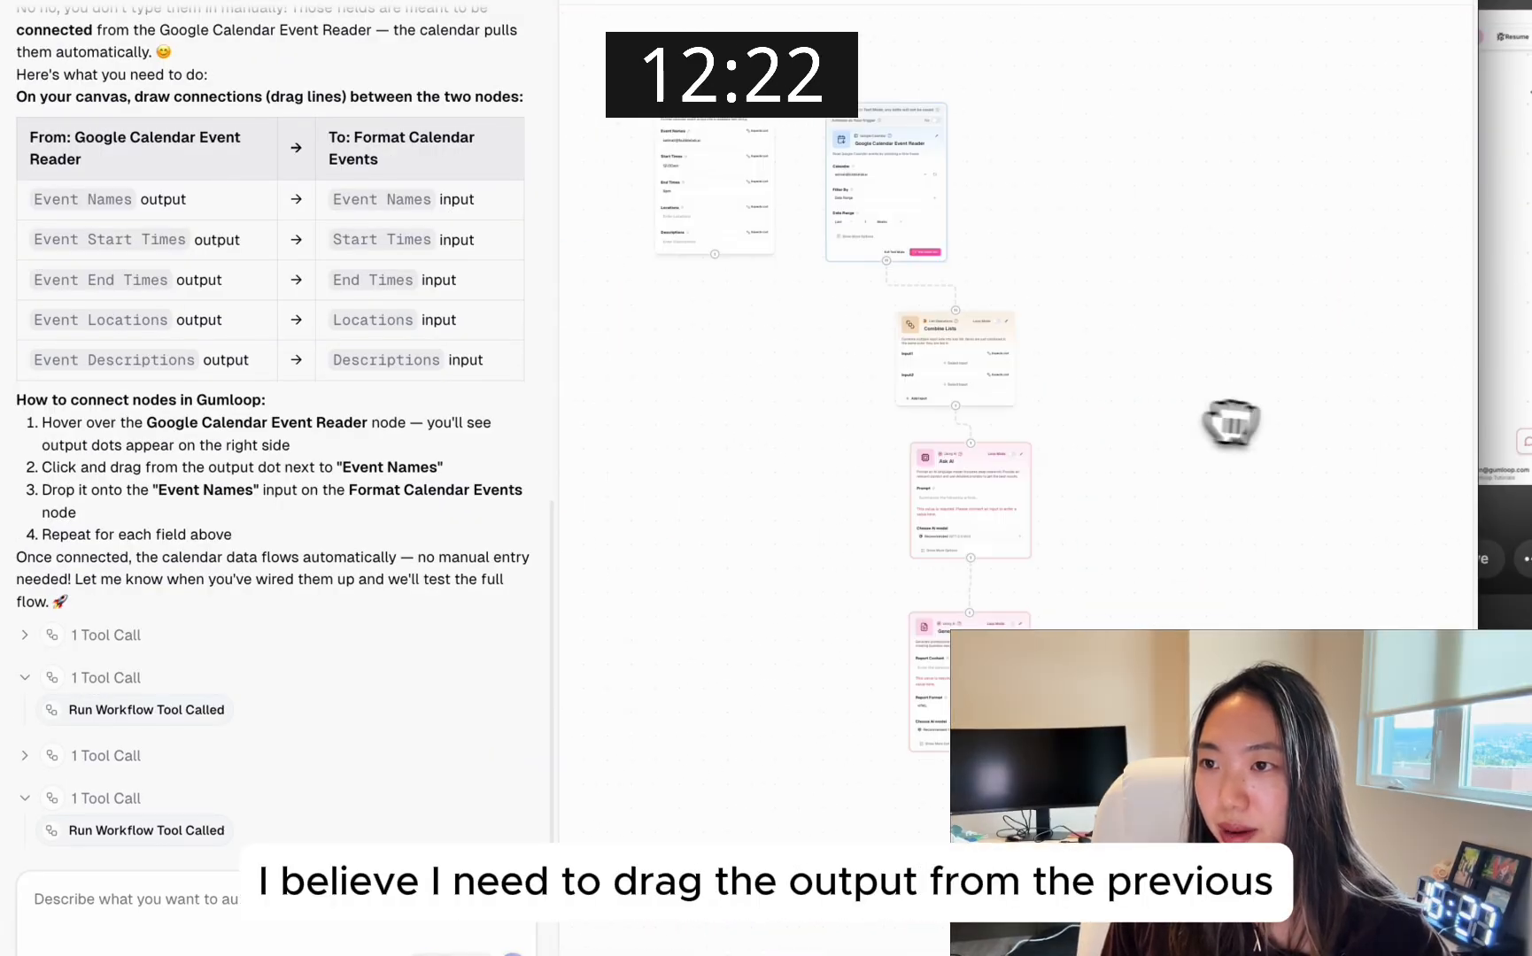
scroll(1231, 424, "up", 6)
mouse_move(886, 354)
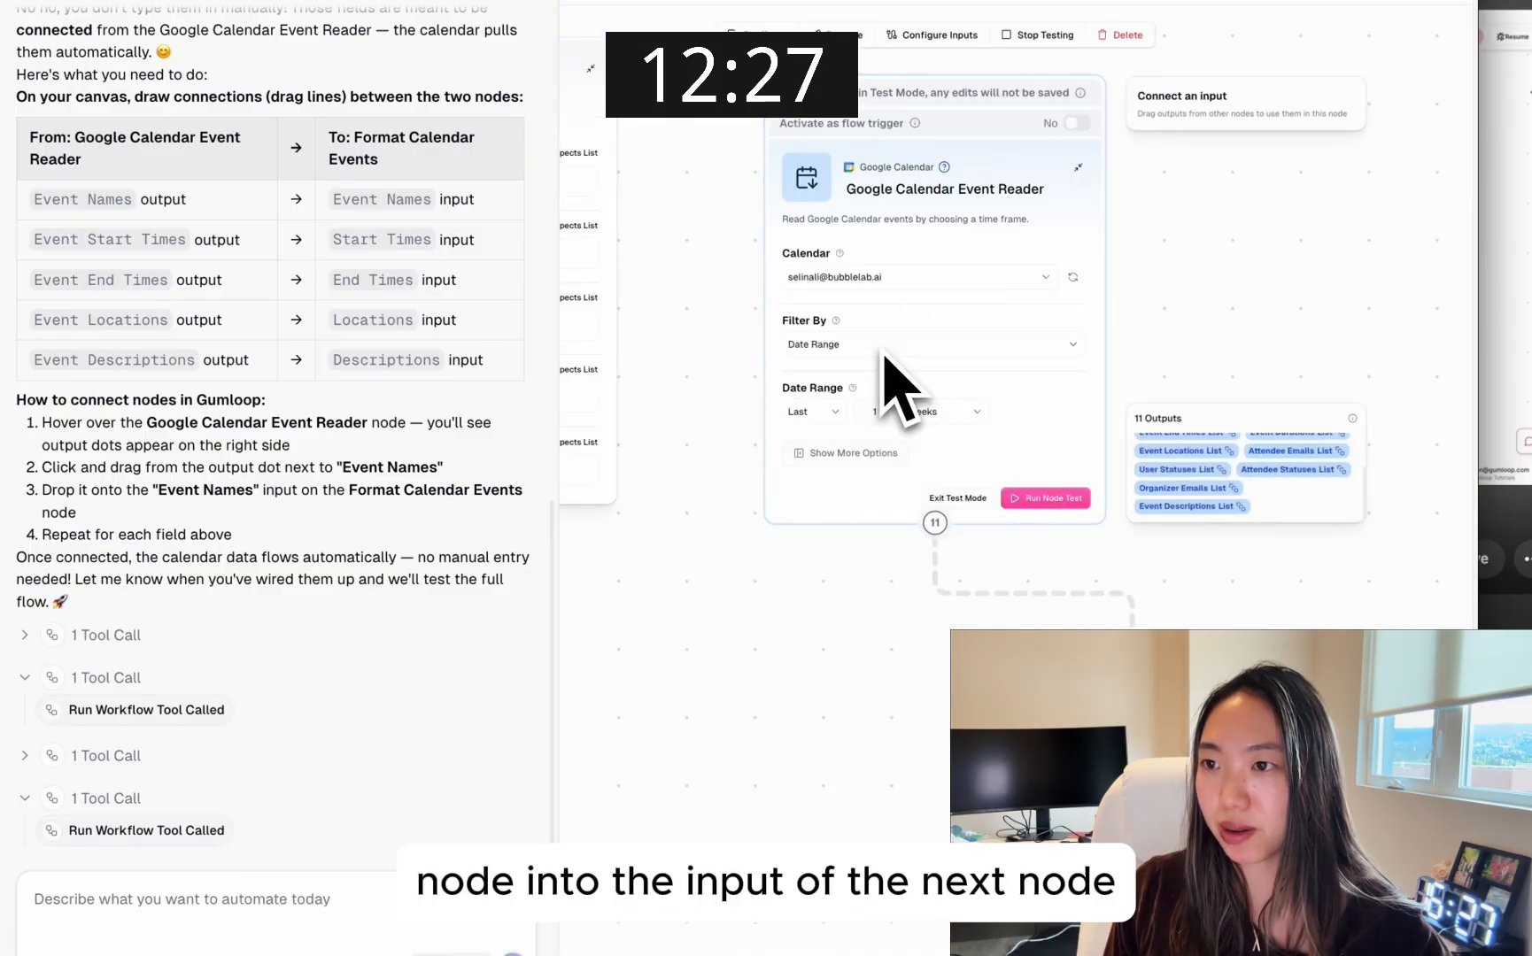
left_click_drag(1264, 533, 1265, 250)
left_click(981, 165)
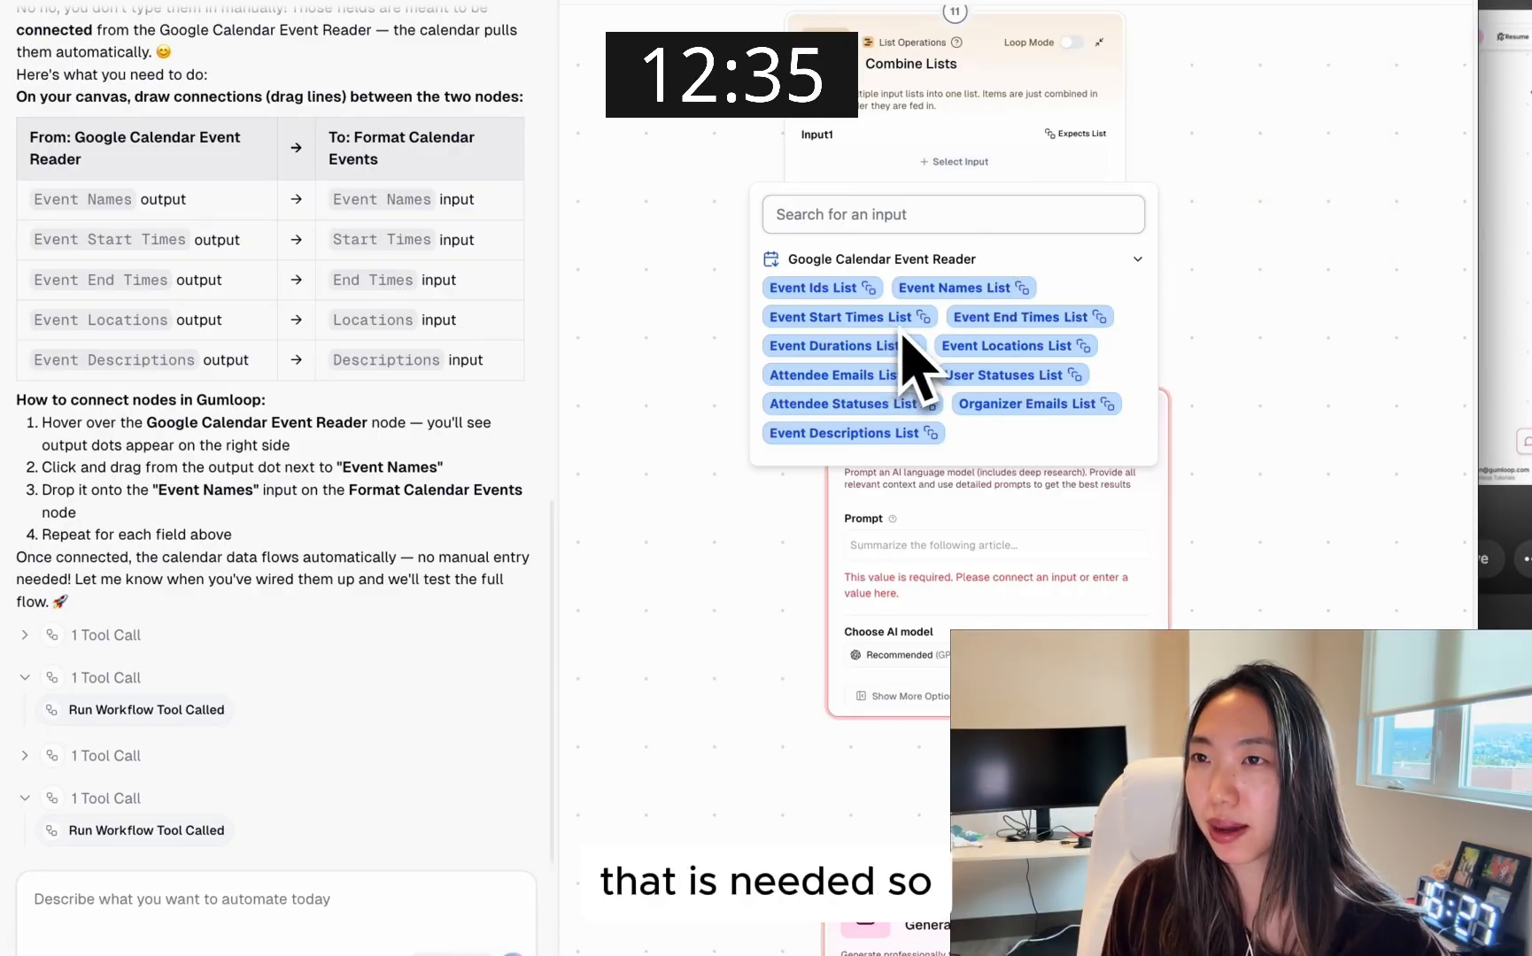
left_click(888, 433)
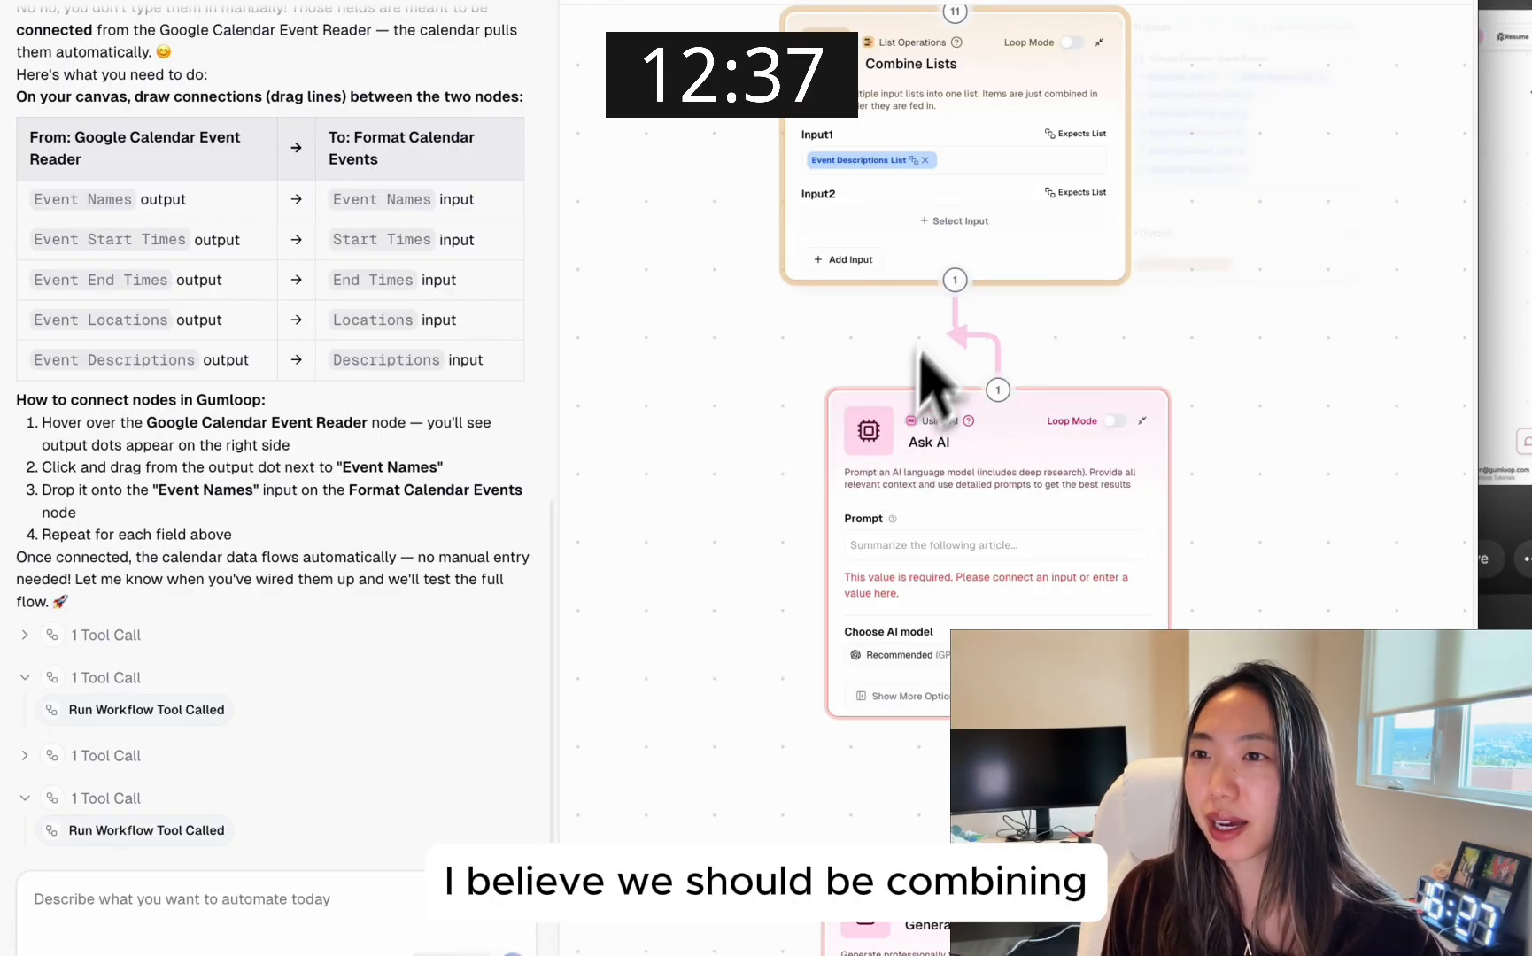
left_click(958, 223)
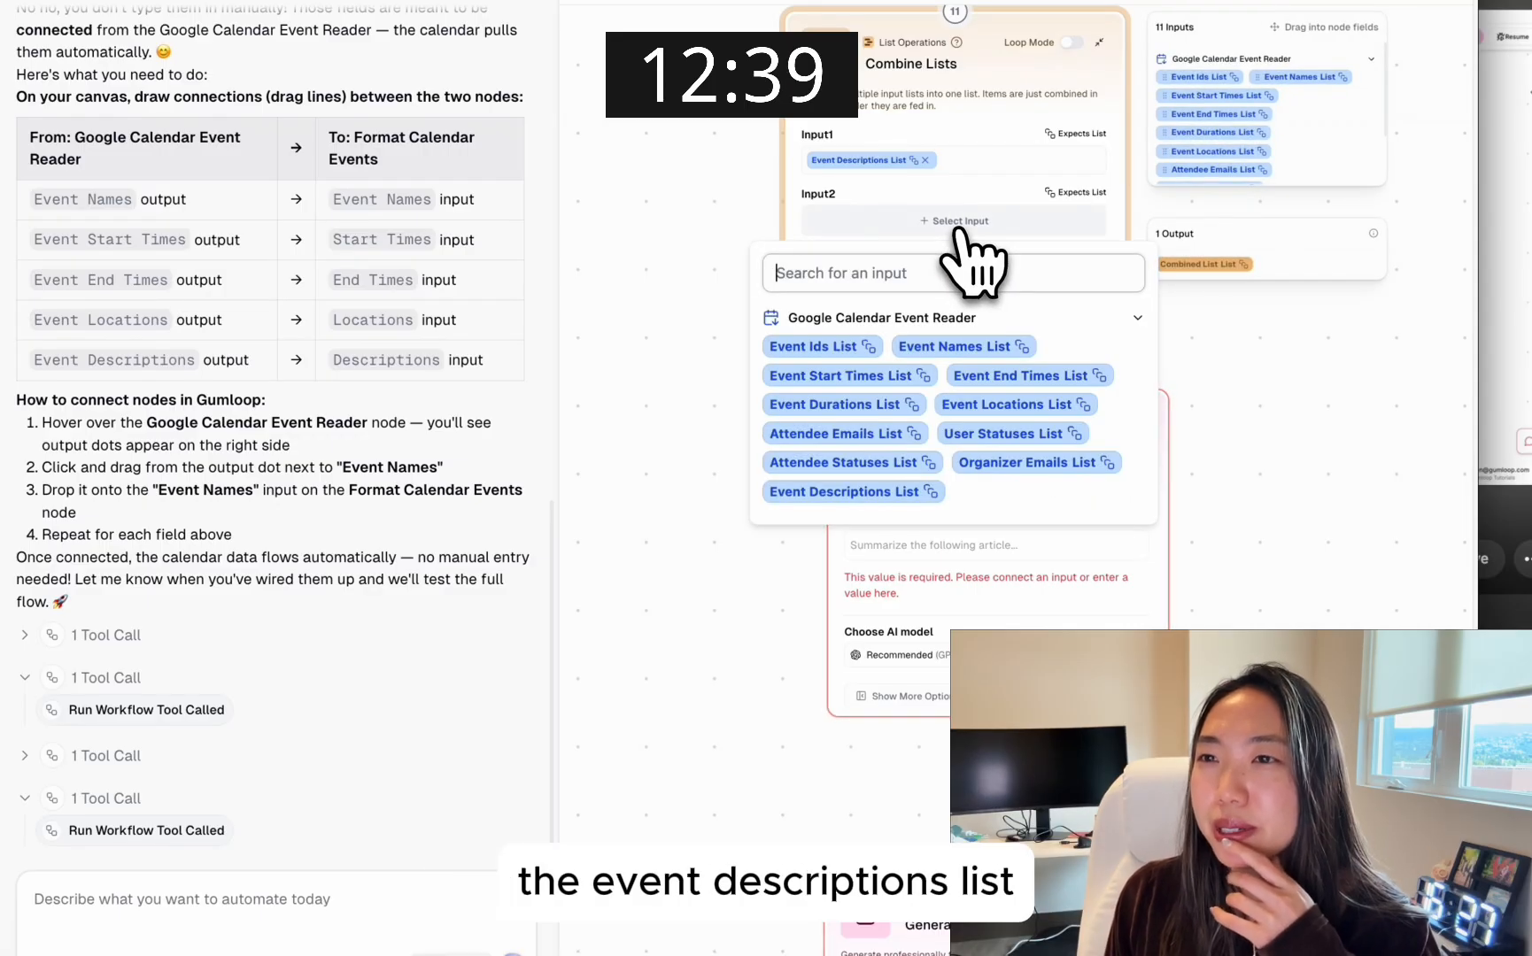
left_click(969, 346)
Feed the Combined List List from Combine Lists into the Ask AI node's Prompt
scroll(1220, 367, "down", 2)
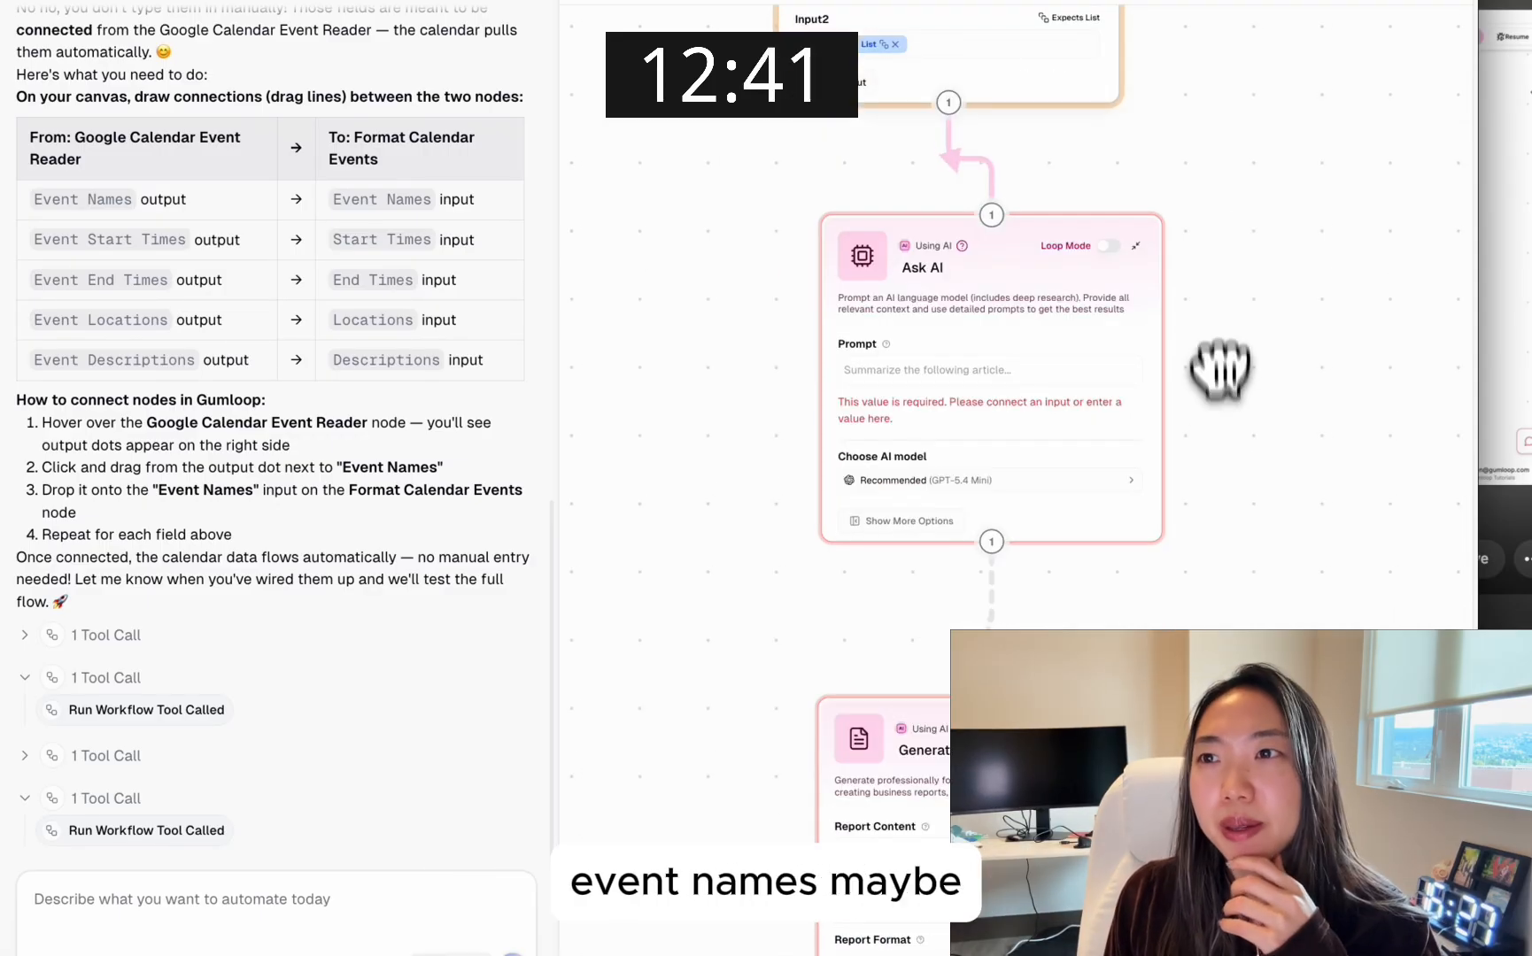
left_click_drag(1225, 441, 1220, 391)
left_click(1022, 328)
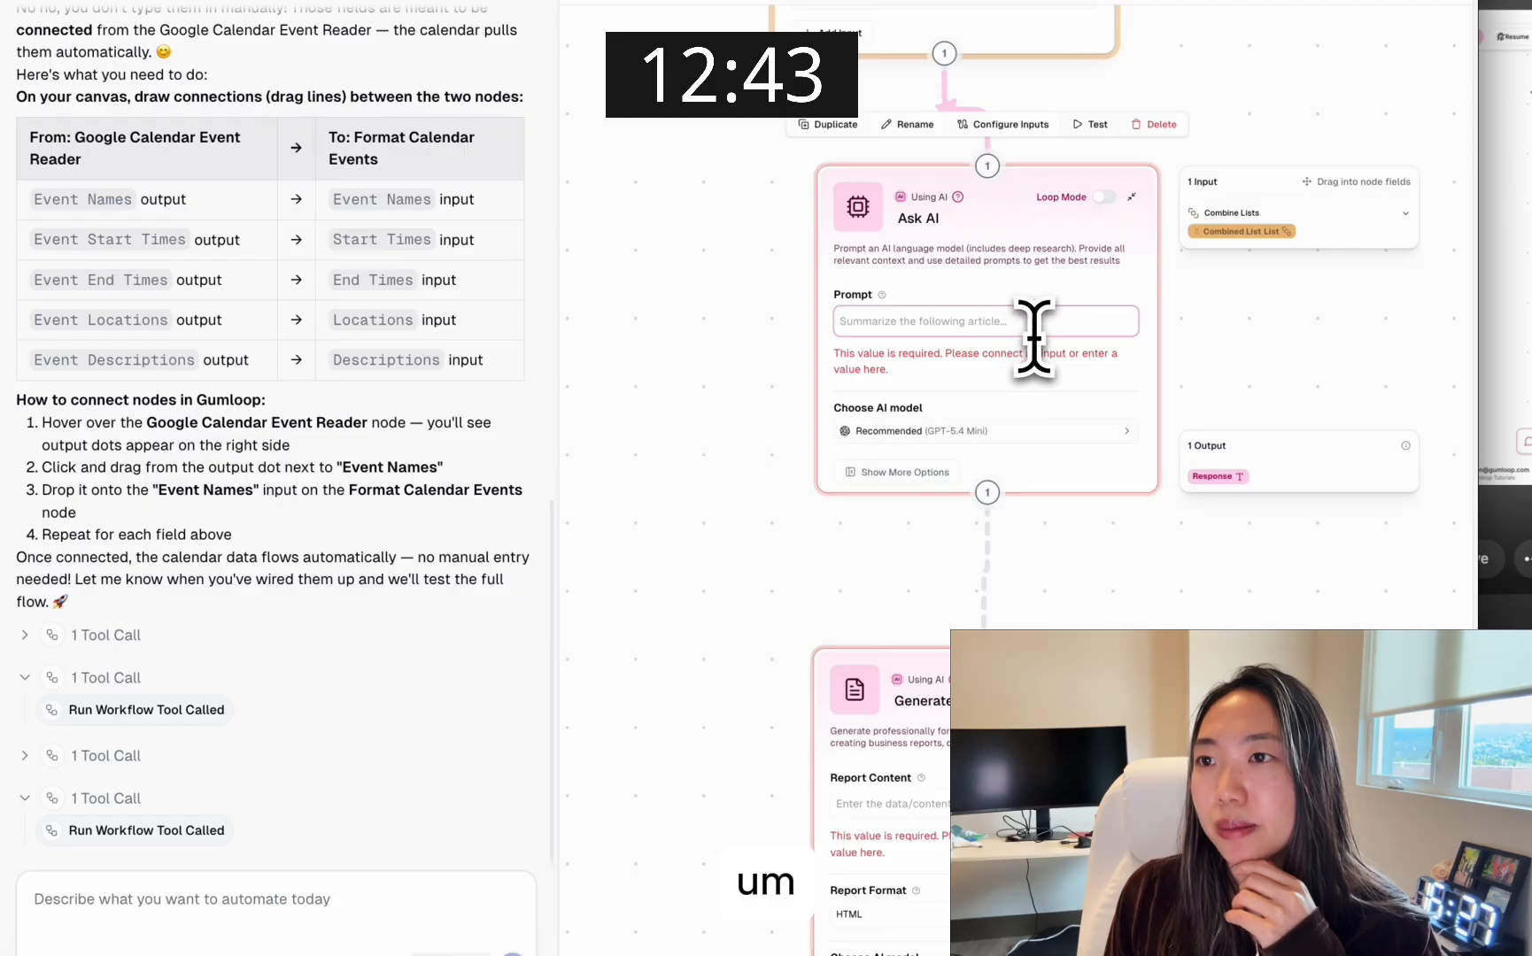
left_click_drag(1228, 306, 1230, 428)
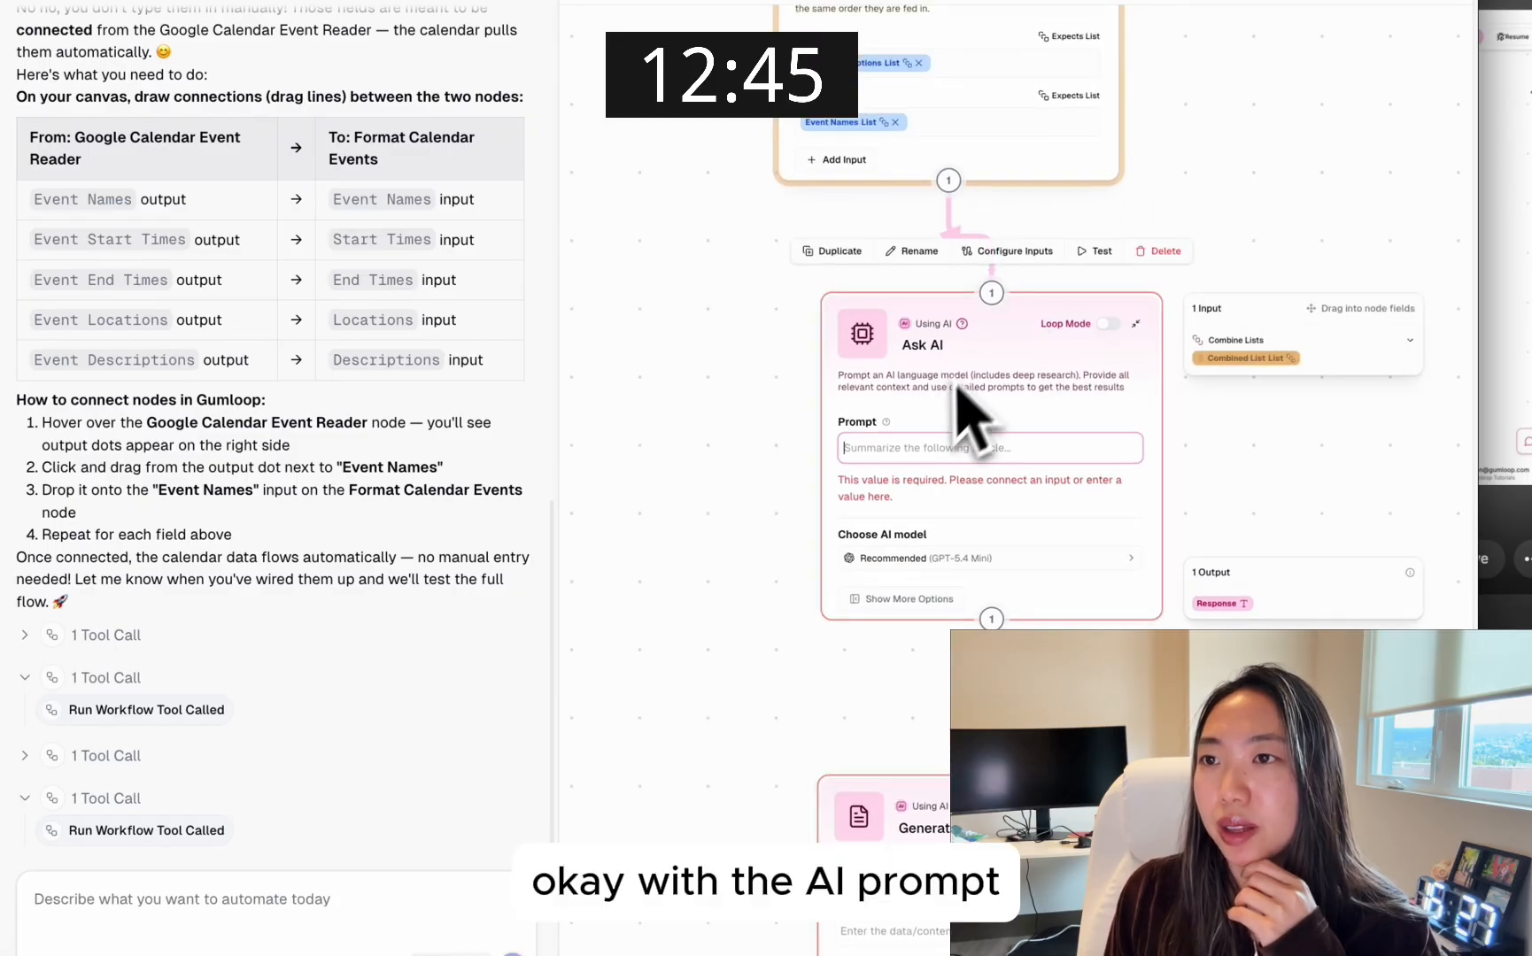
left_click(912, 447)
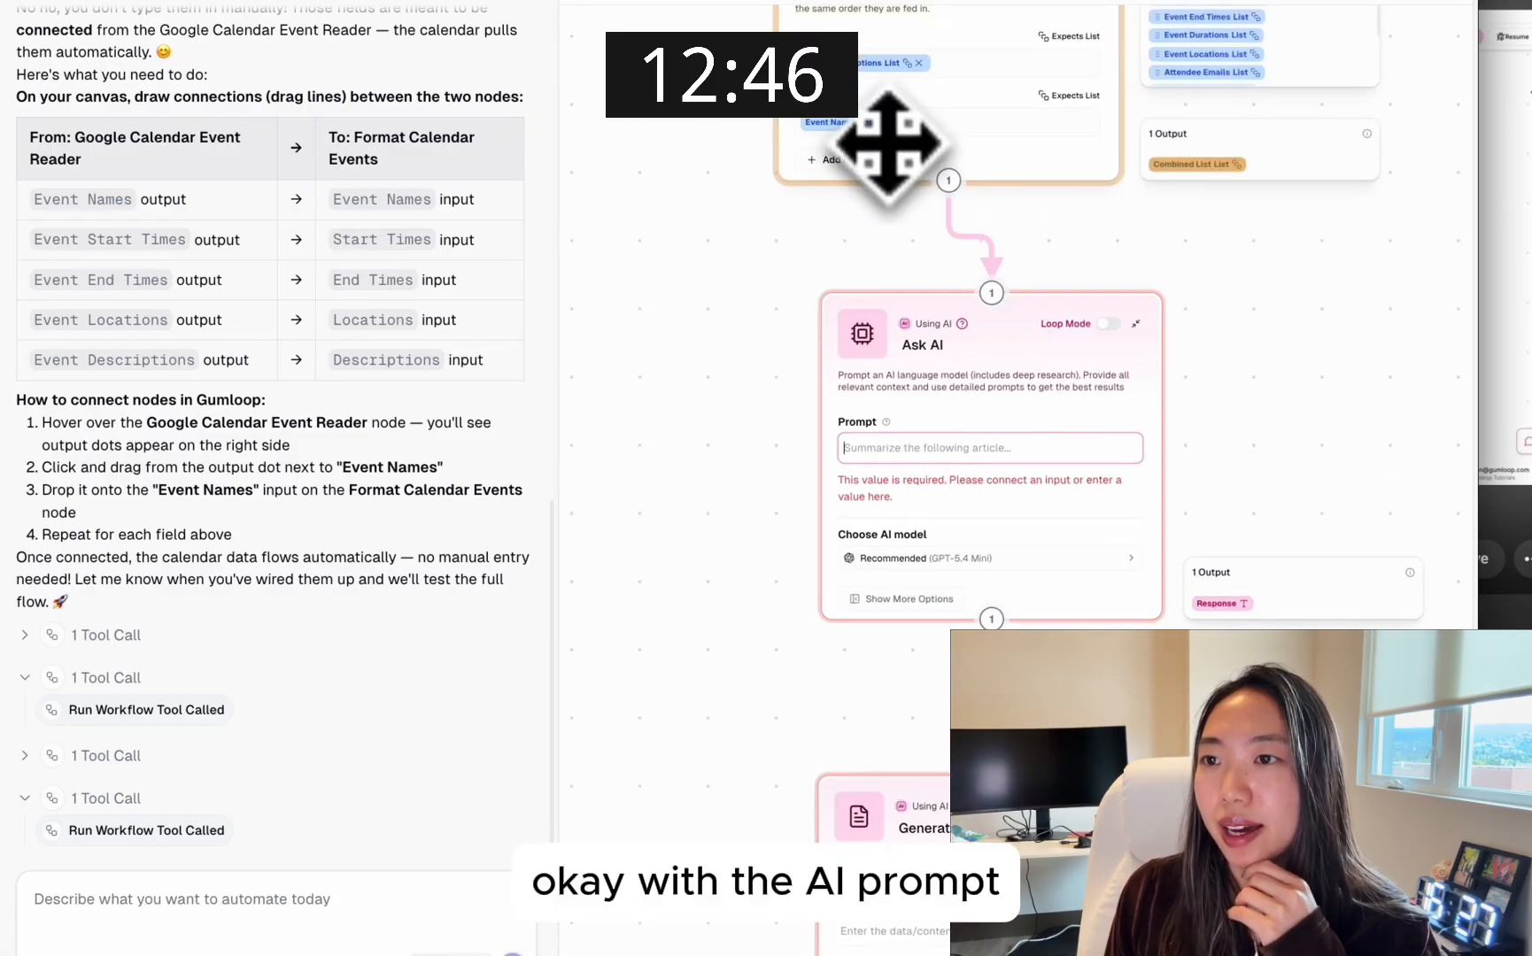
left_click(914, 450)
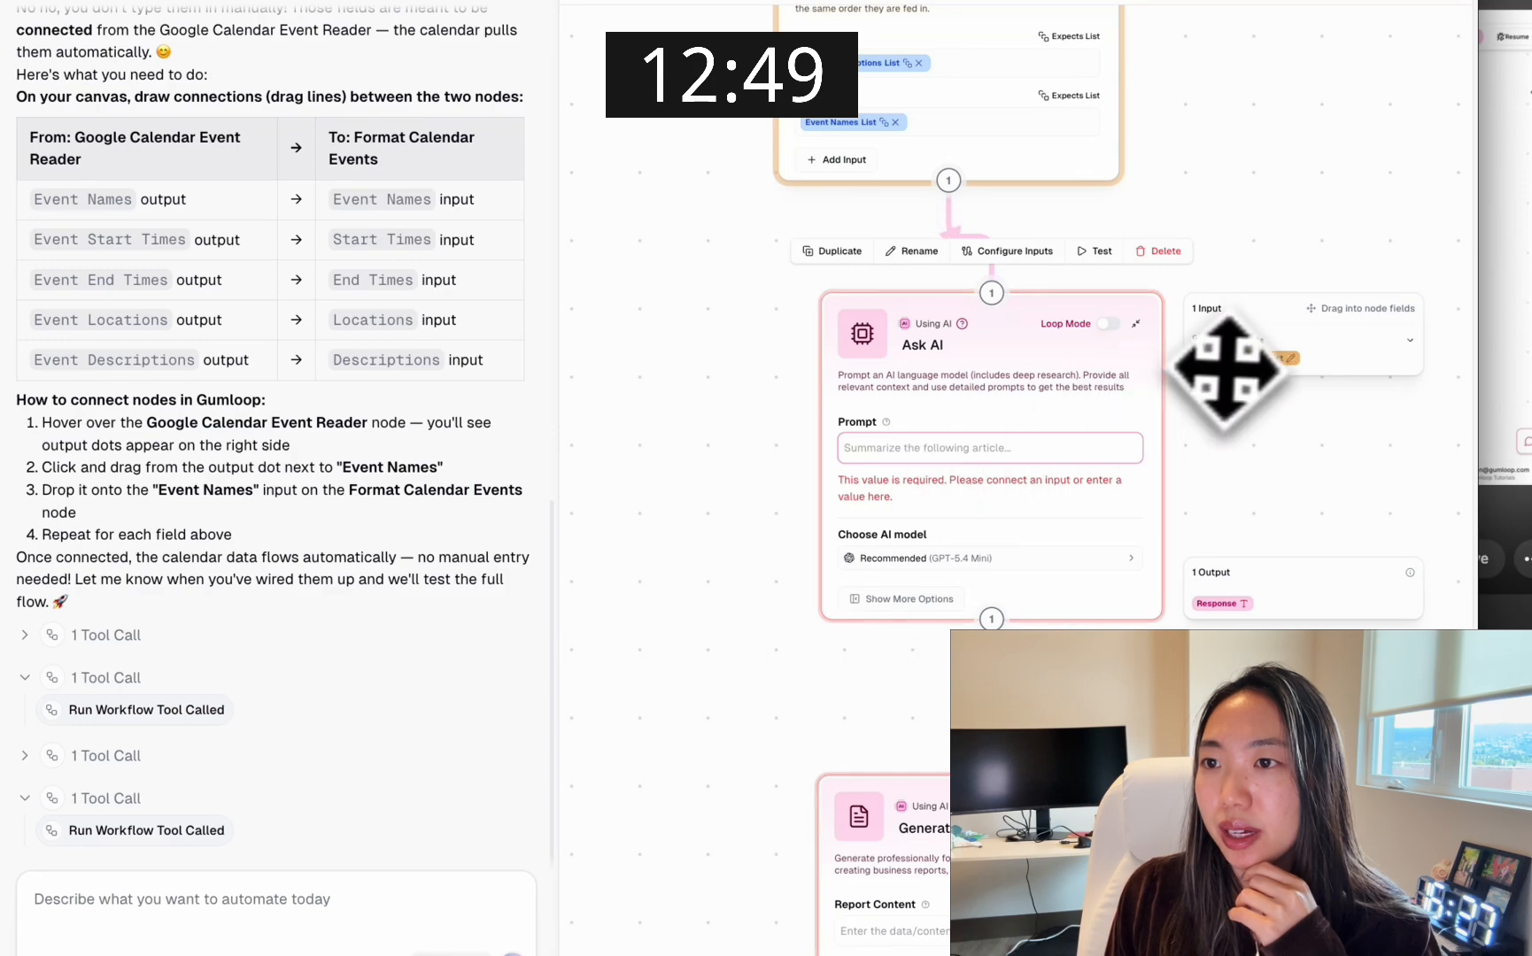
left_click_drag(1222, 363, 939, 465)
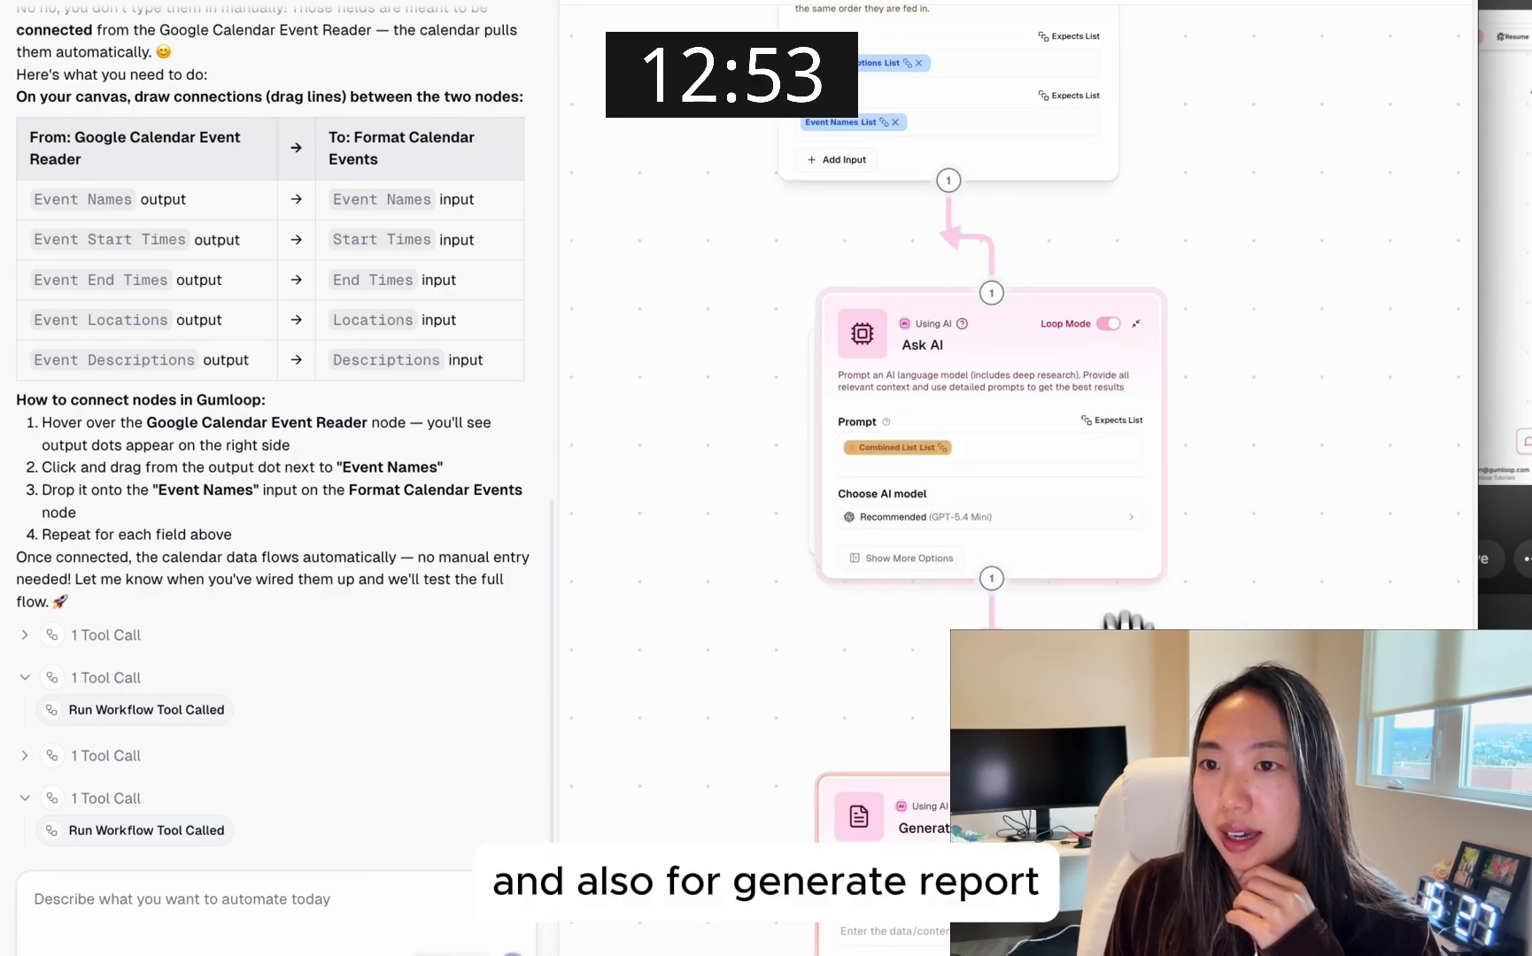
Feed the Response List from Ask AI into the Generate Report node's Report Content
left_click_drag(1116, 655, 1115, 394)
left_click_drag(1210, 624, 1214, 506)
scroll(1215, 509, "up", 5)
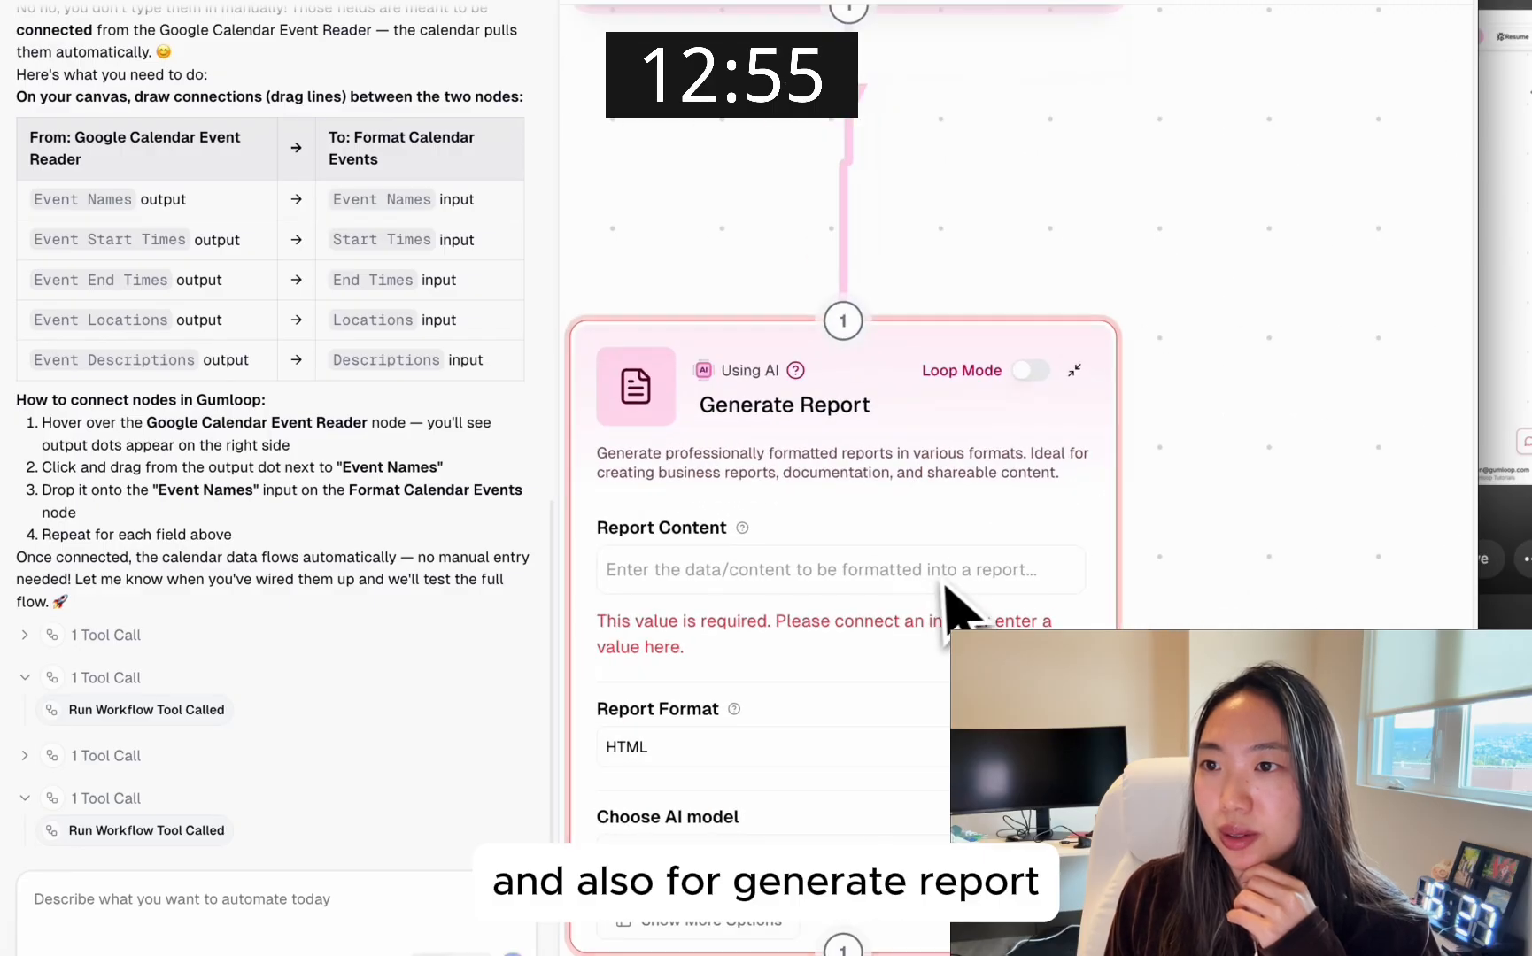
left_click(939, 577)
left_click_drag(1224, 434, 808, 574)
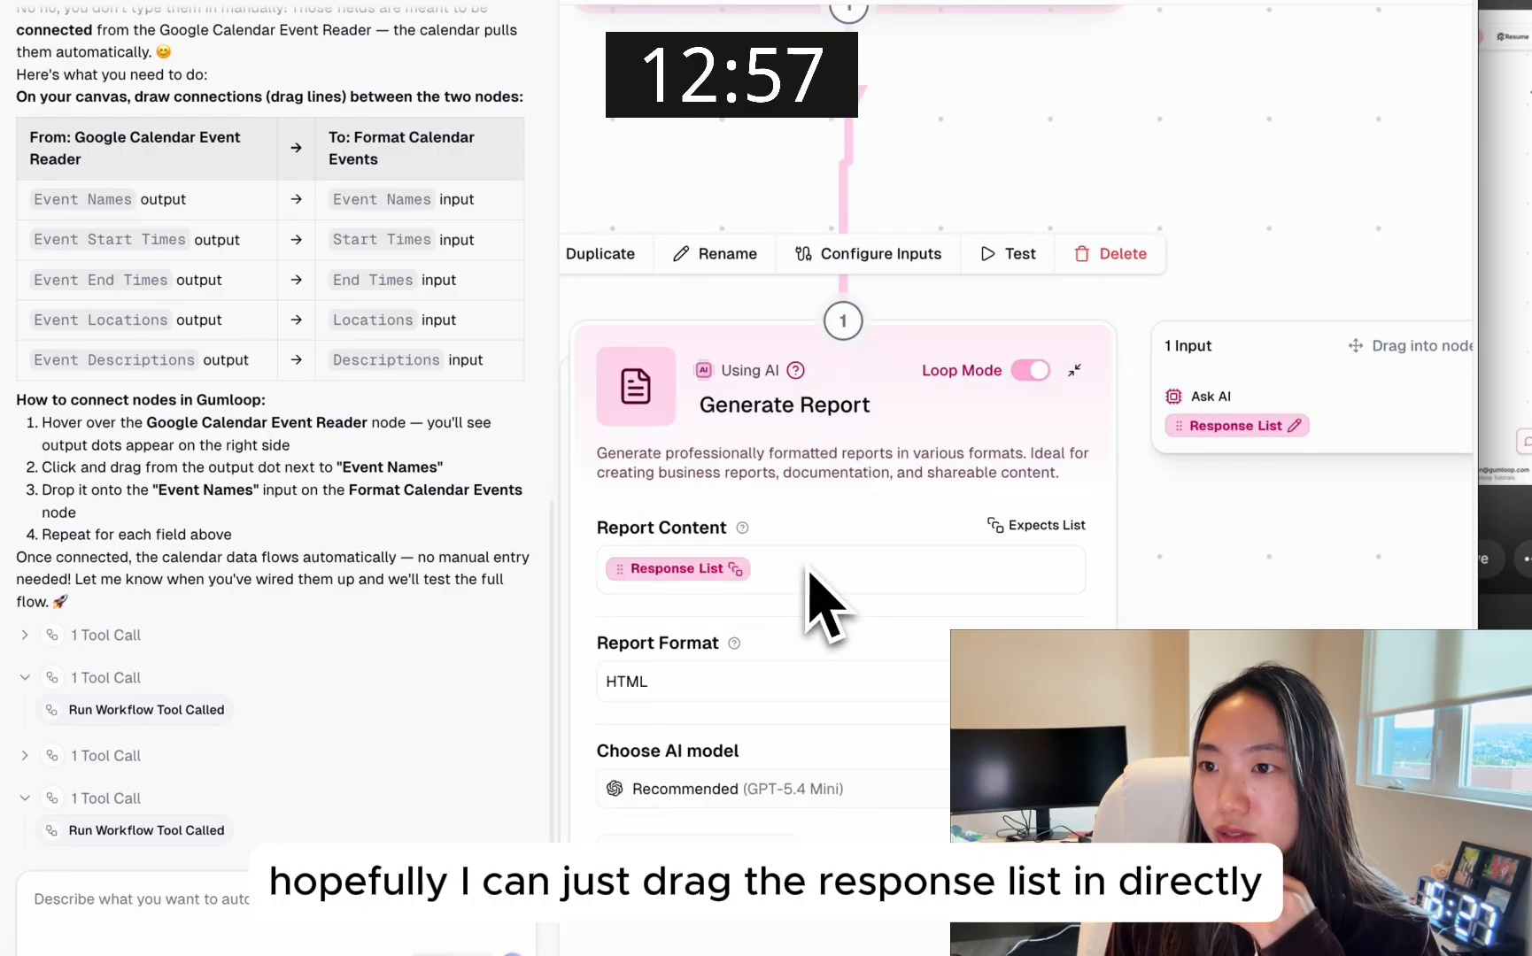
scroll(1109, 618, "down", 5)
left_click_drag(1177, 673, 1176, 734)
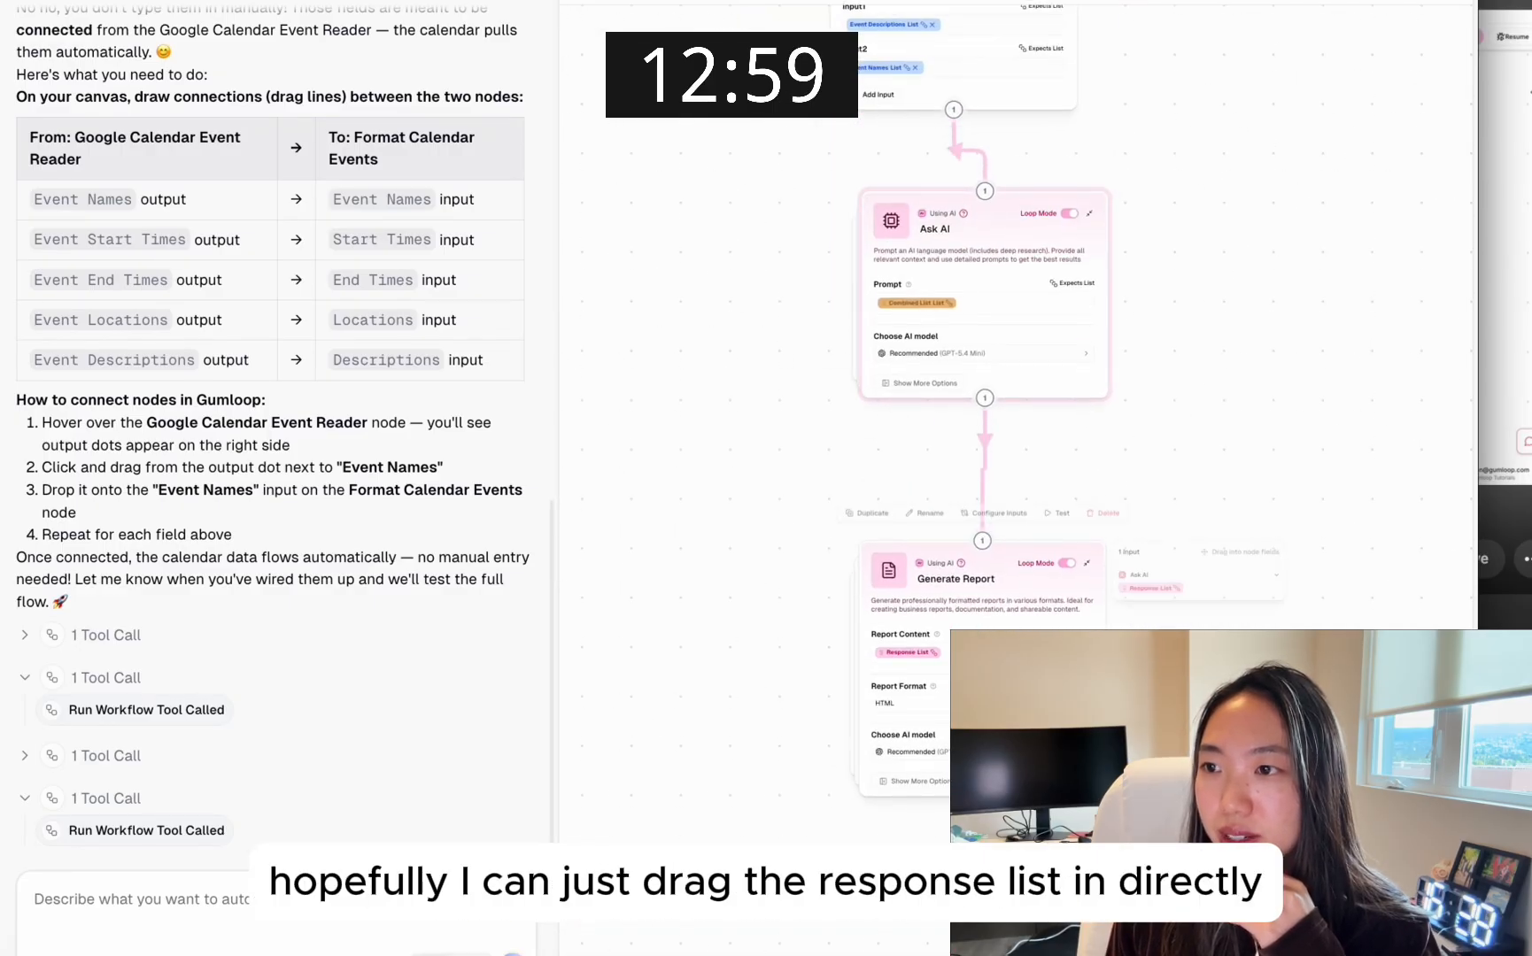
Save the workflow with the wired Ask AI and Generate Report nodes
scroll(904, 793, "up", 4)
left_click_drag(1284, 57, 1253, 355)
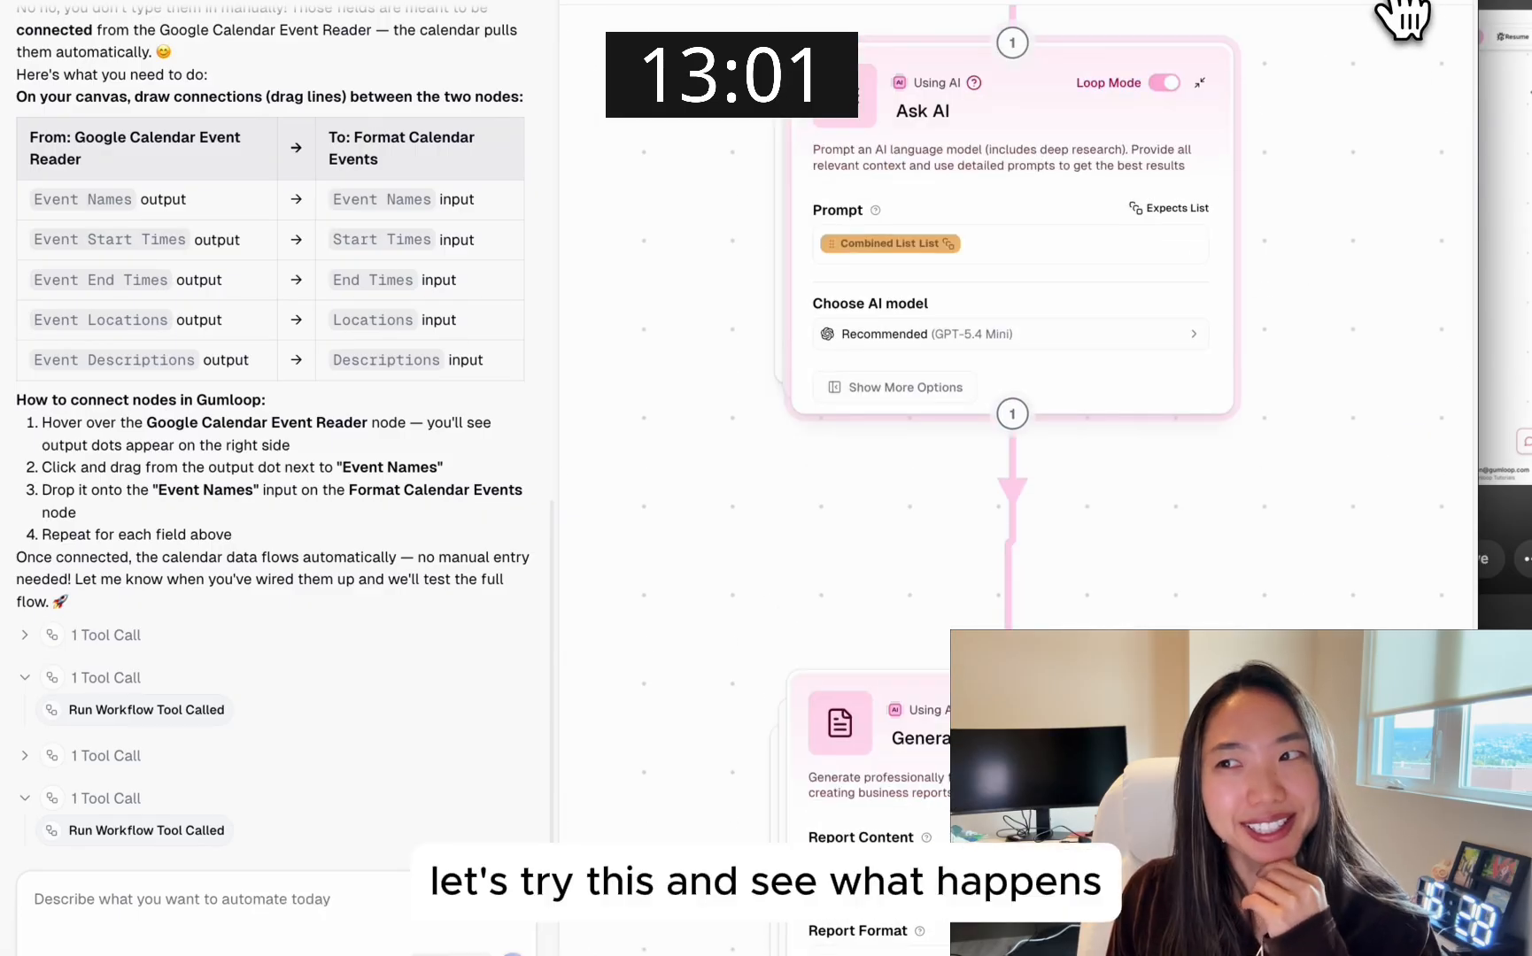
scroll(1275, 177, "down", 4)
mouse_move(1321, 103)
left_mouse_down()
mouse_move(1319, 441)
mouse_move(1299, 413)
mouse_move(1438, 486)
left_mouse_up()
key("ctrl+s")
left_click(896, 545)
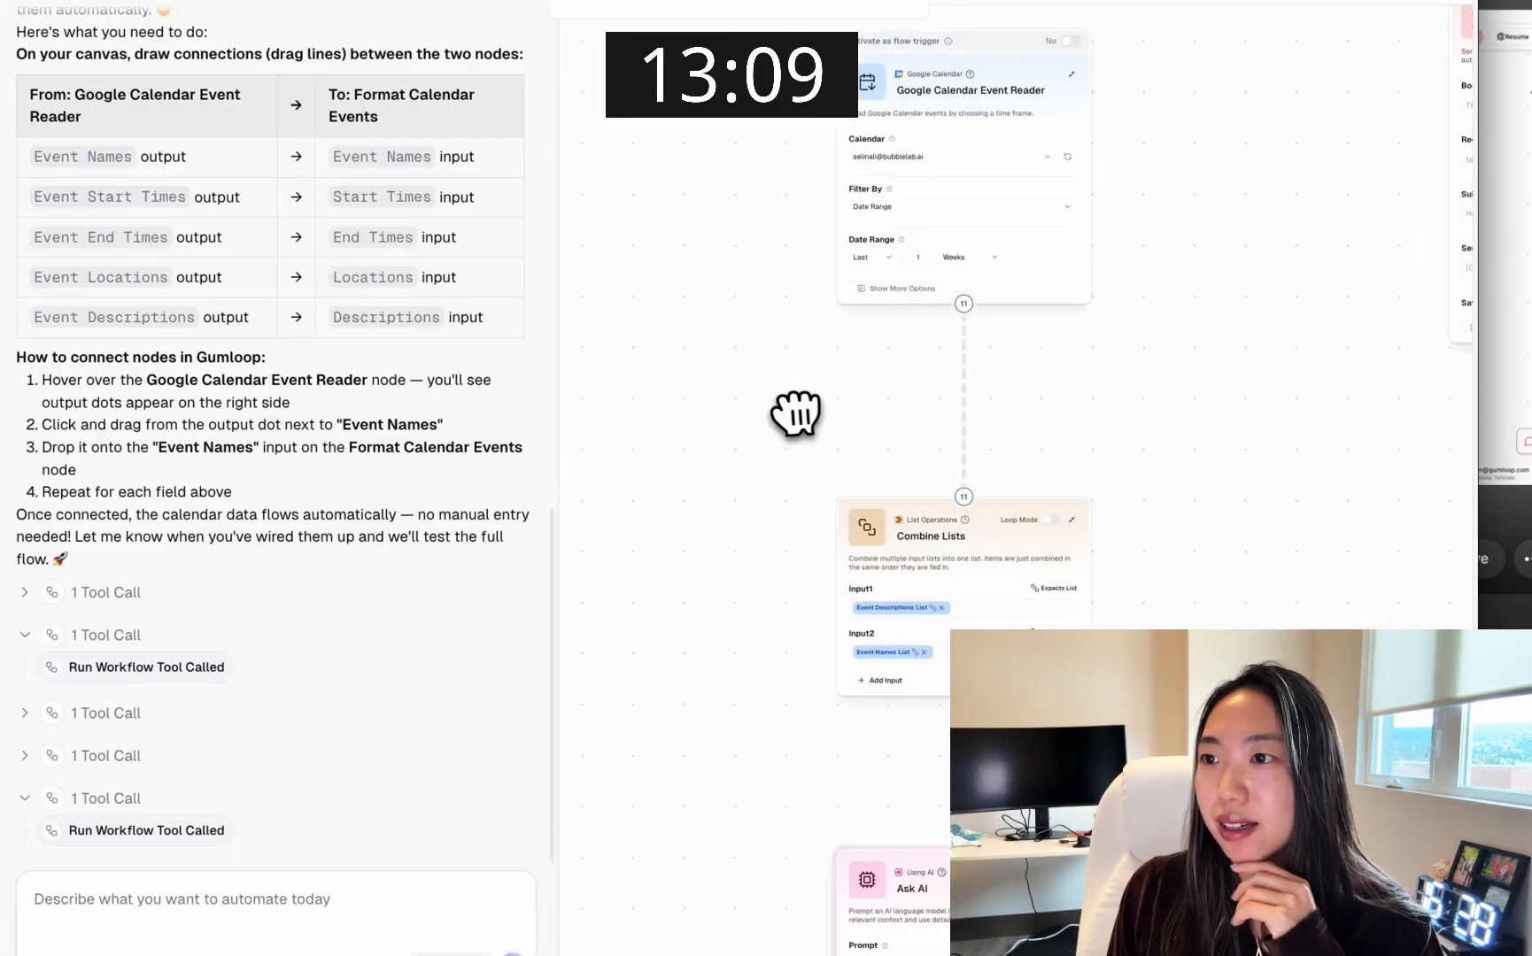
Place the Gmail Sender node below Generate Report and connect the report output to it
left_click_drag(1272, 125, 1151, 752)
left_click_drag(1152, 217, 1151, 102)
left_click_drag(1143, 398, 1142, 133)
scroll(984, 263, "up", 3)
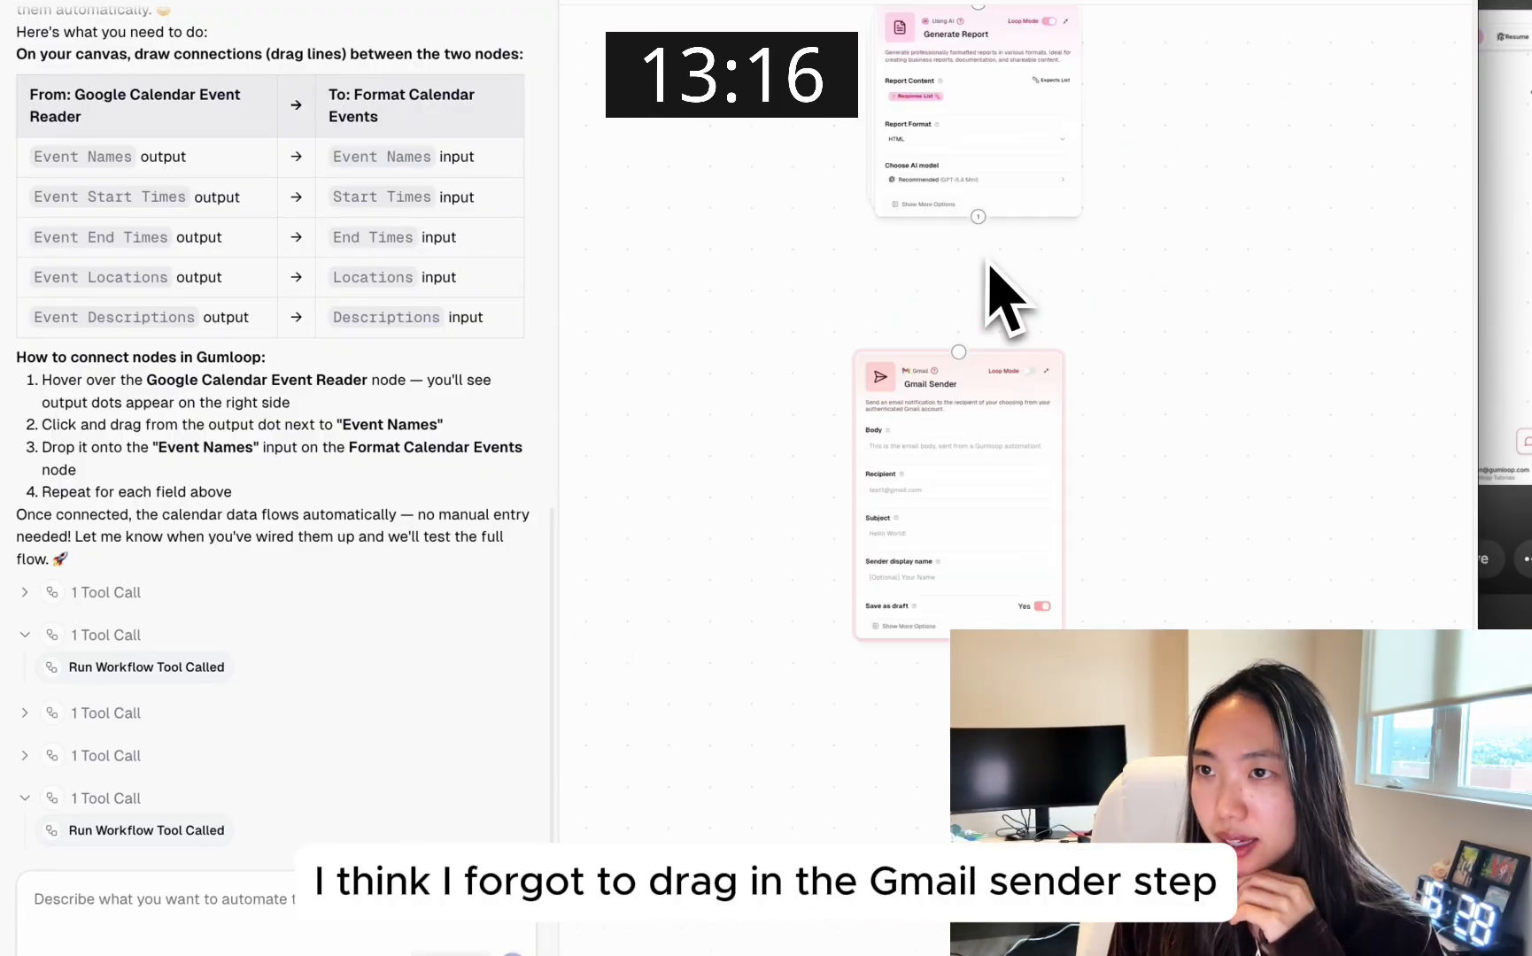
left_click_drag(977, 219, 958, 351)
Fill in the recipient's e-mail address in the Gmail Sender node
scroll(974, 354, "up", 5)
left_click_drag(996, 464, 1040, 222)
left_click(859, 556)
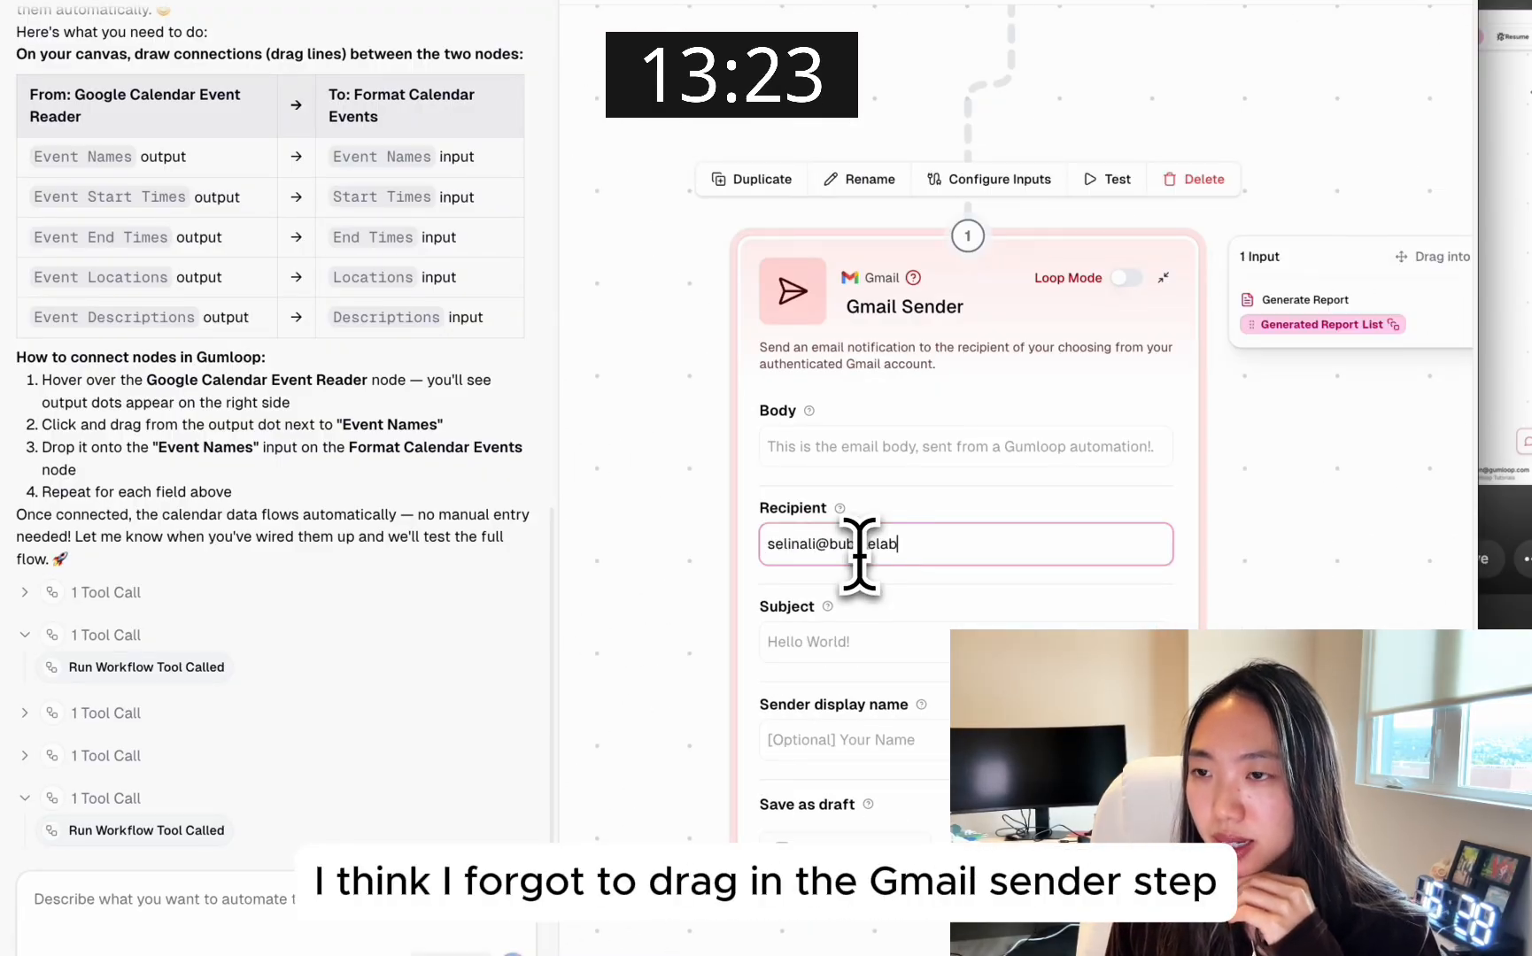
left_click(1439, 3)
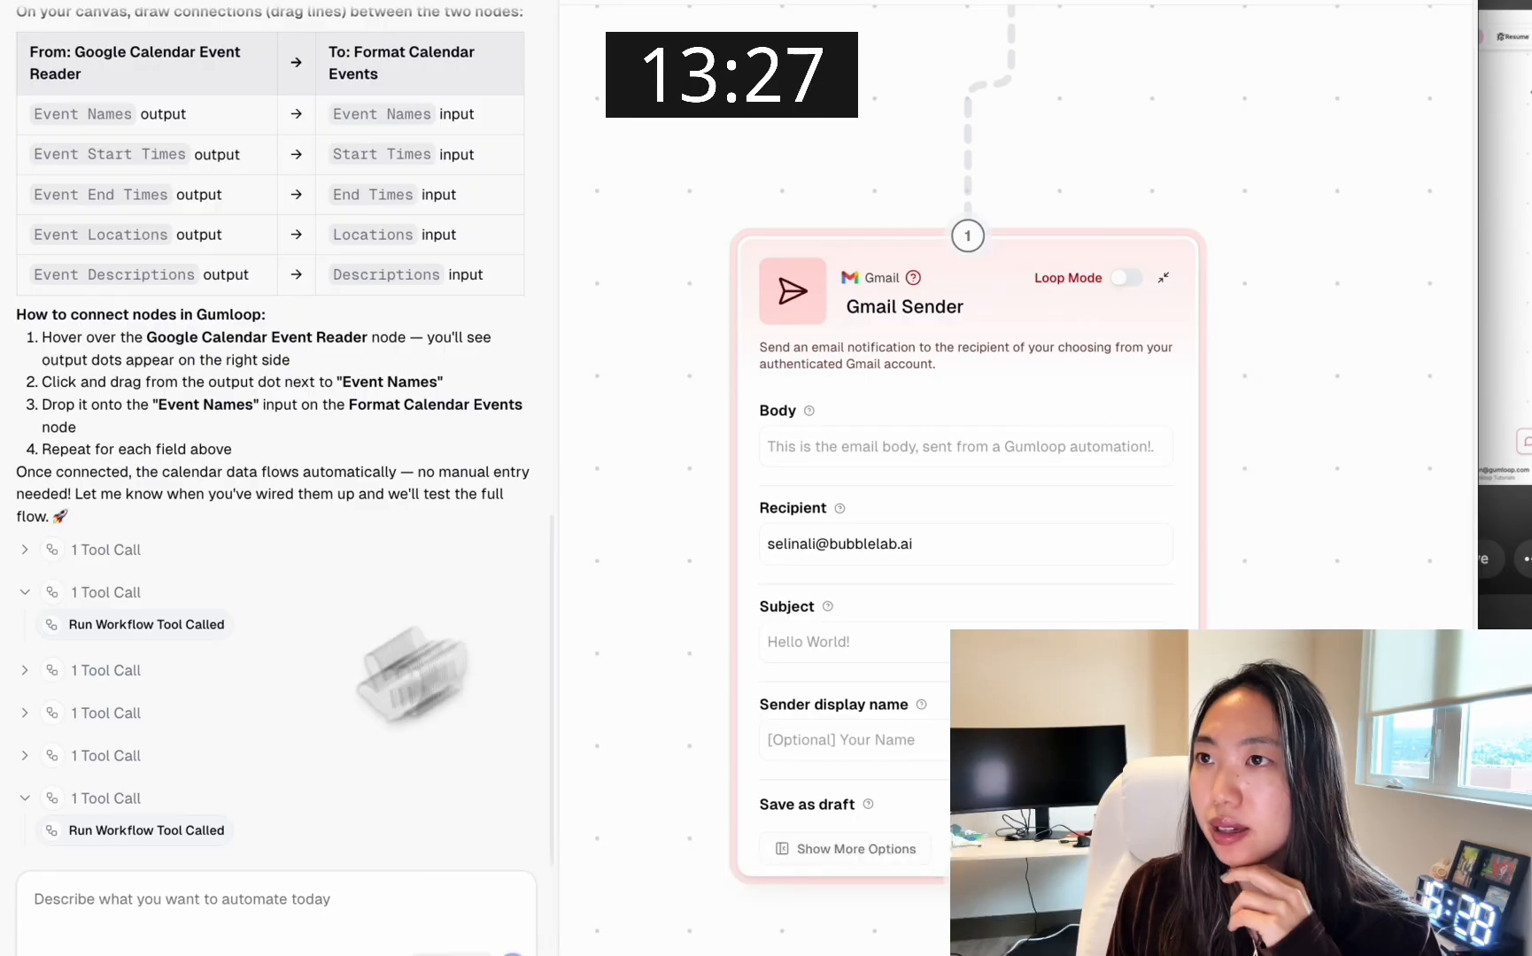
Reload the page, accepting the loss of unsaved changes, and run the whole workflow
scroll(874, 488, "up", 15)
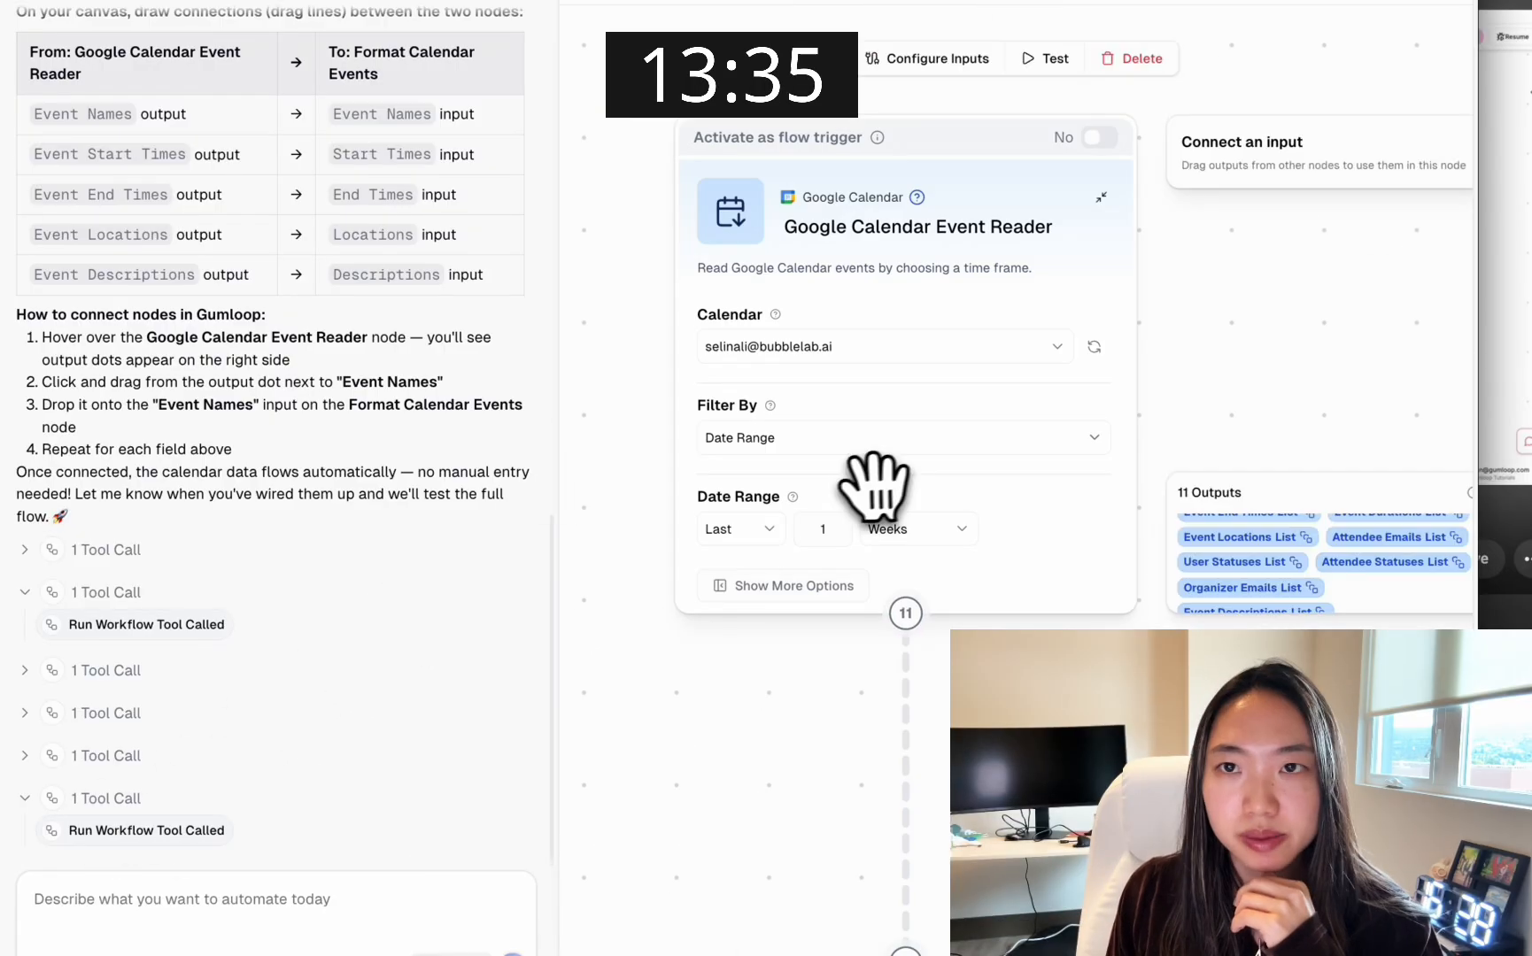
scroll(1166, 325, "down", 10)
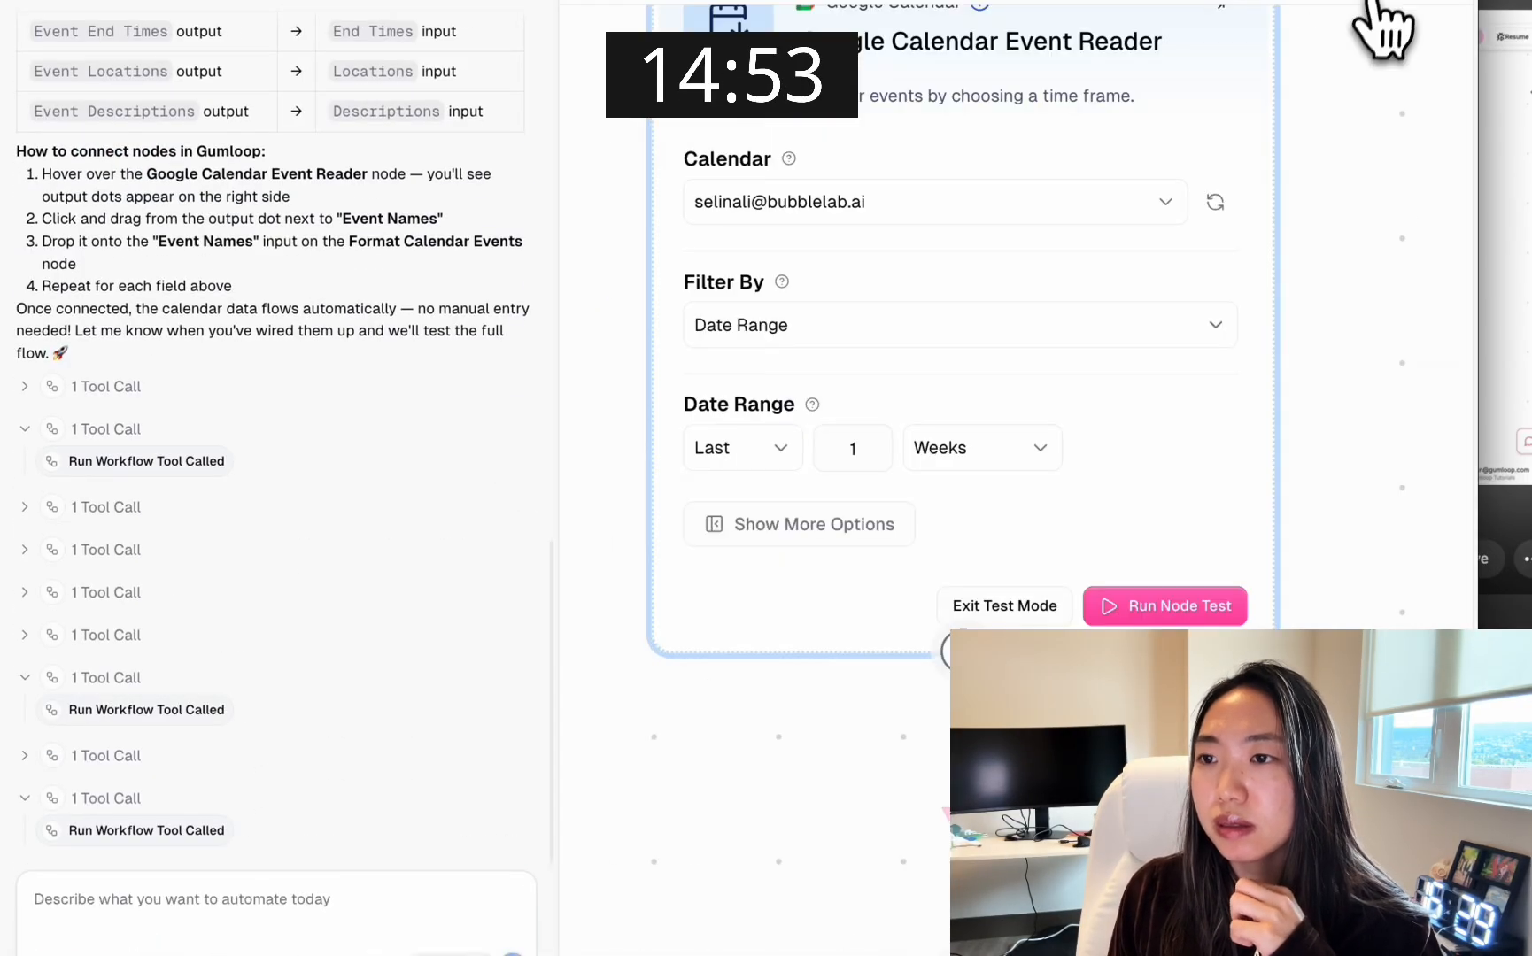
key("super+r")
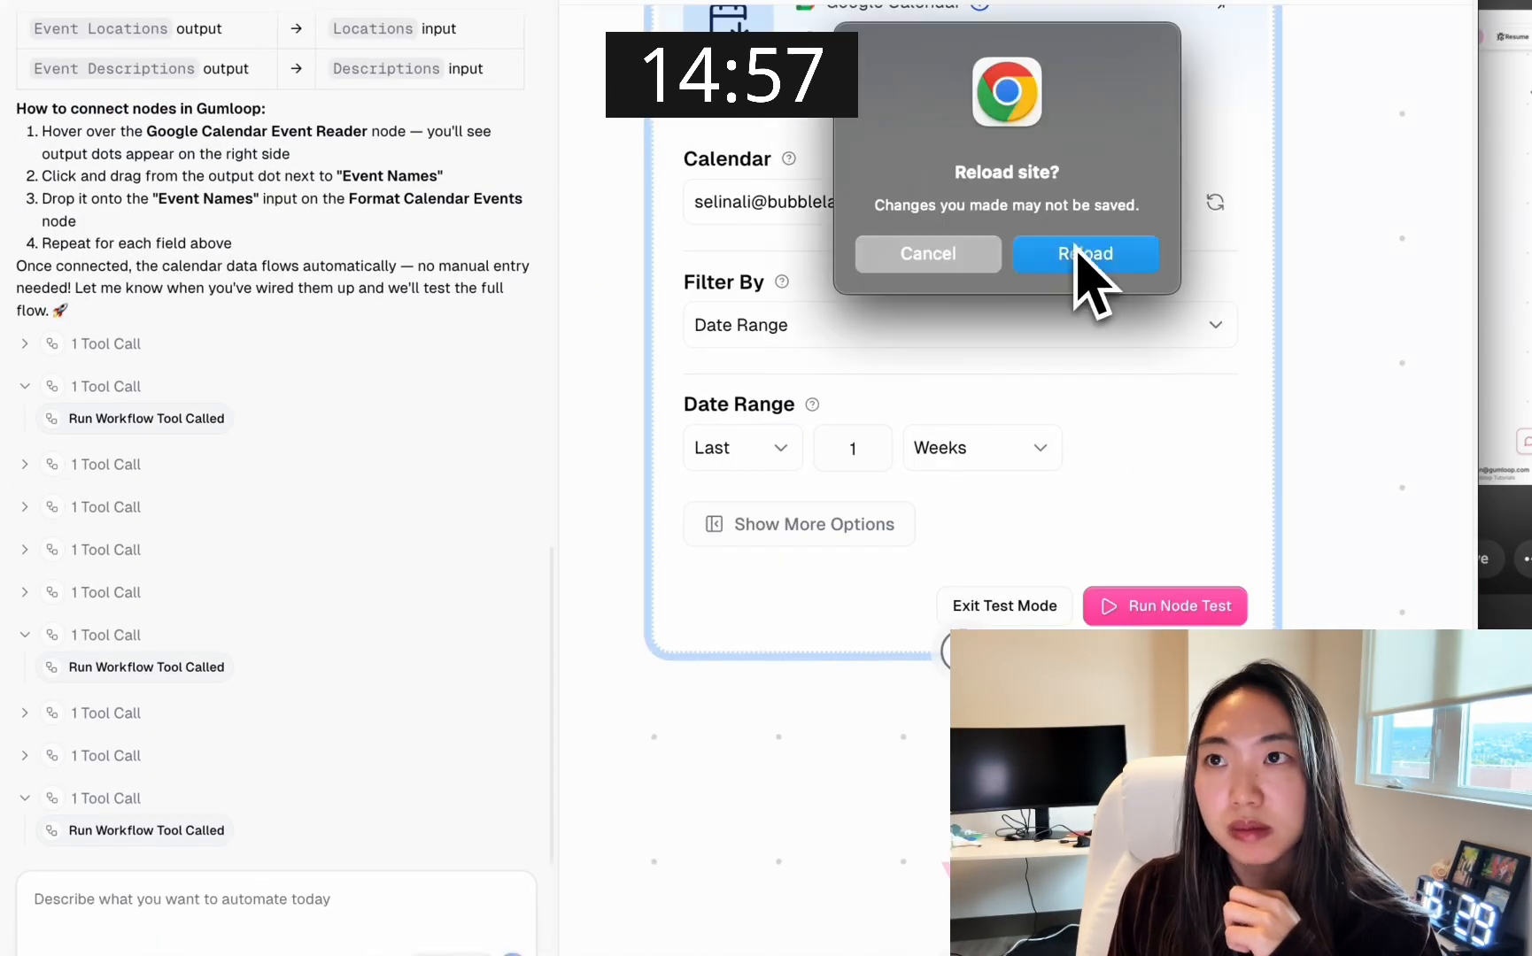
left_click(1080, 254)
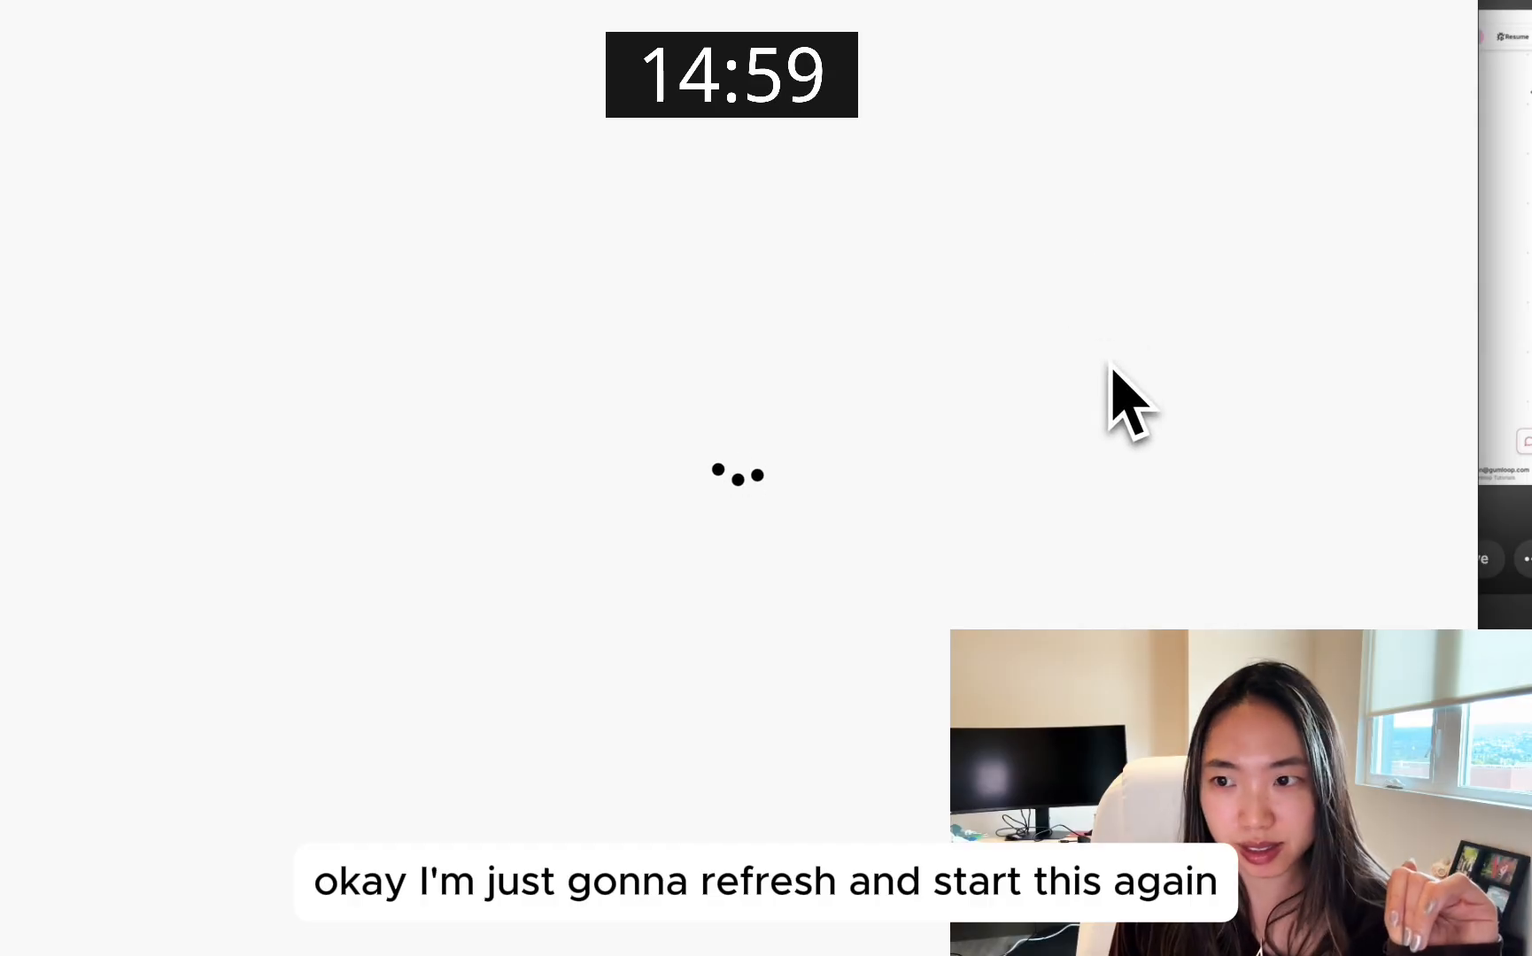
scroll(828, 208, "up", 5)
left_click(1401, 22)
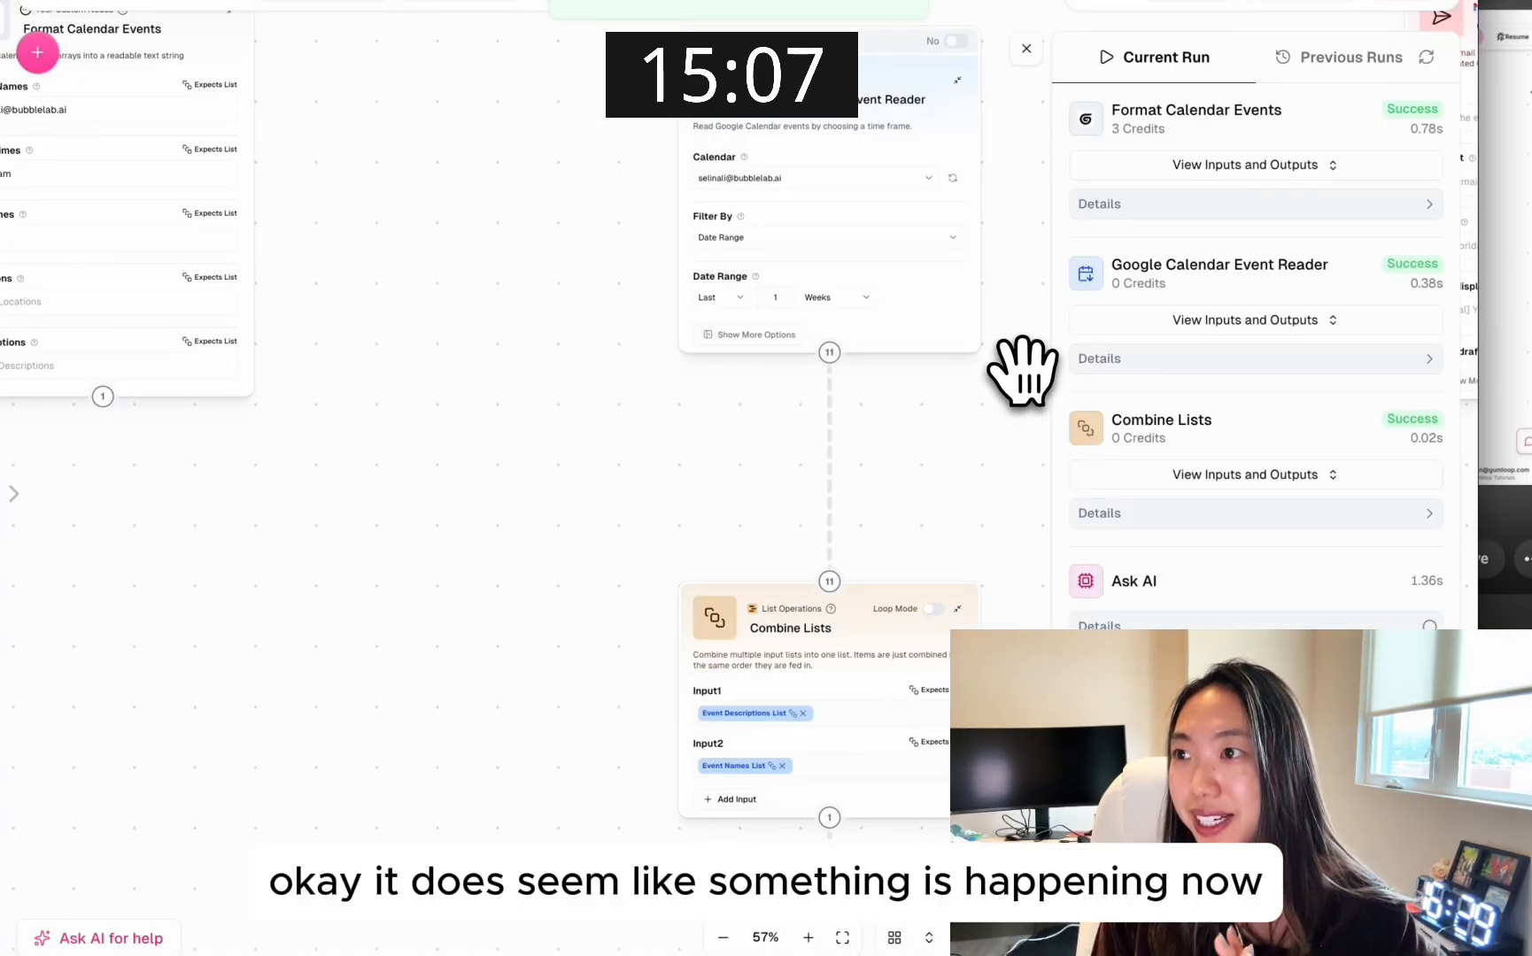
Follow the current run through the Combine Lists and Ask AI nodes and examine the individual AI responses
left_click_drag(985, 531, 947, 376)
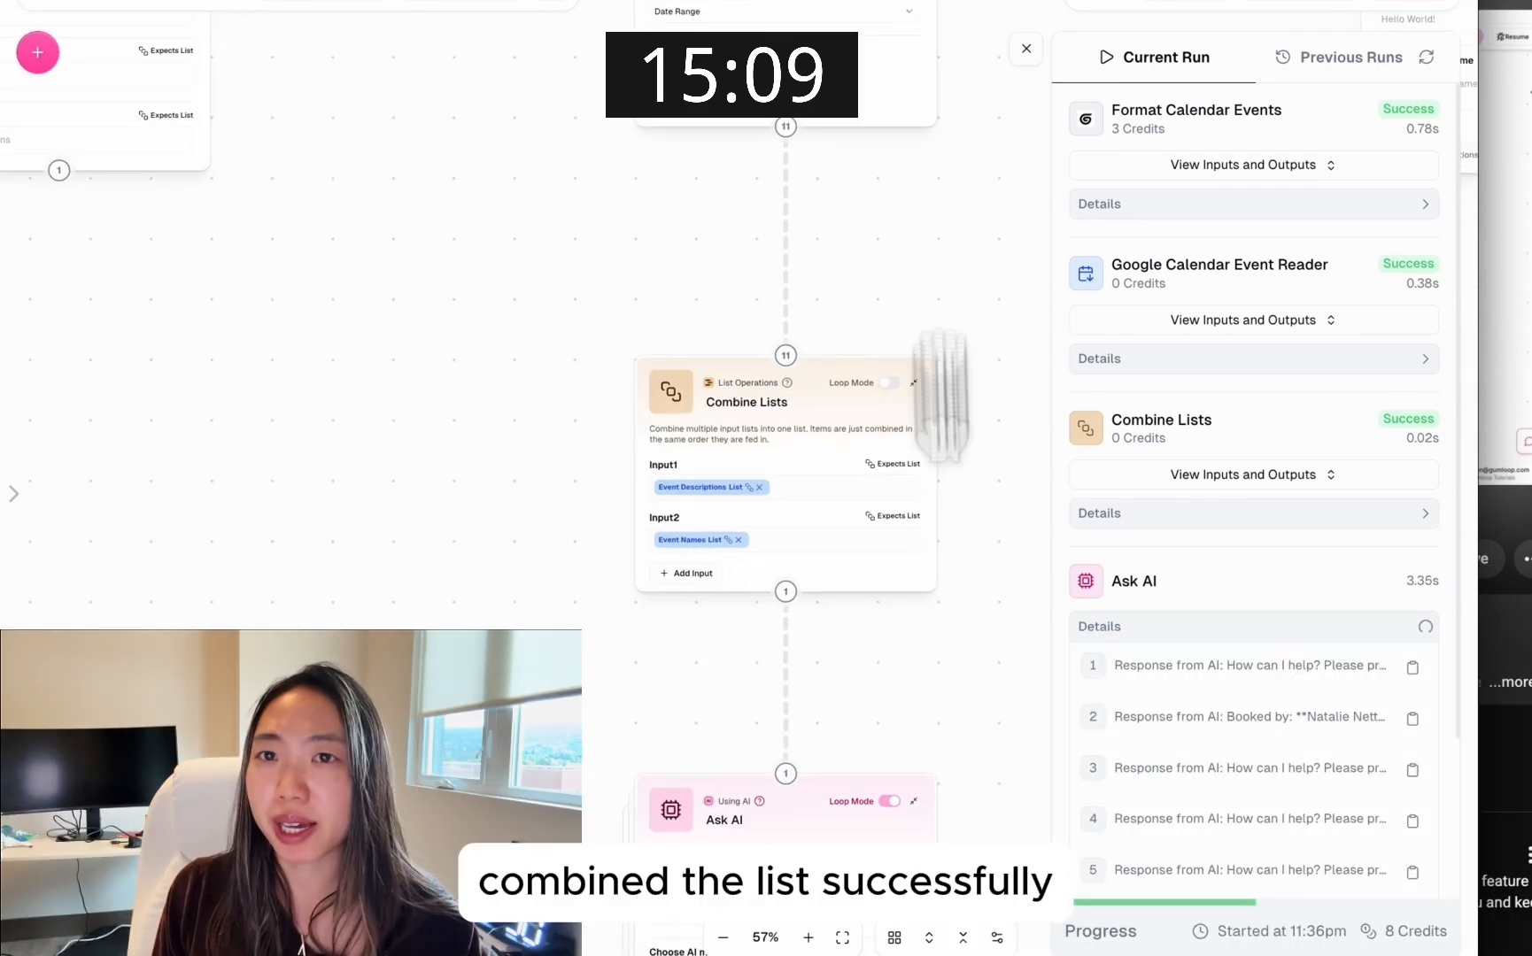
left_click_drag(950, 695, 950, 410)
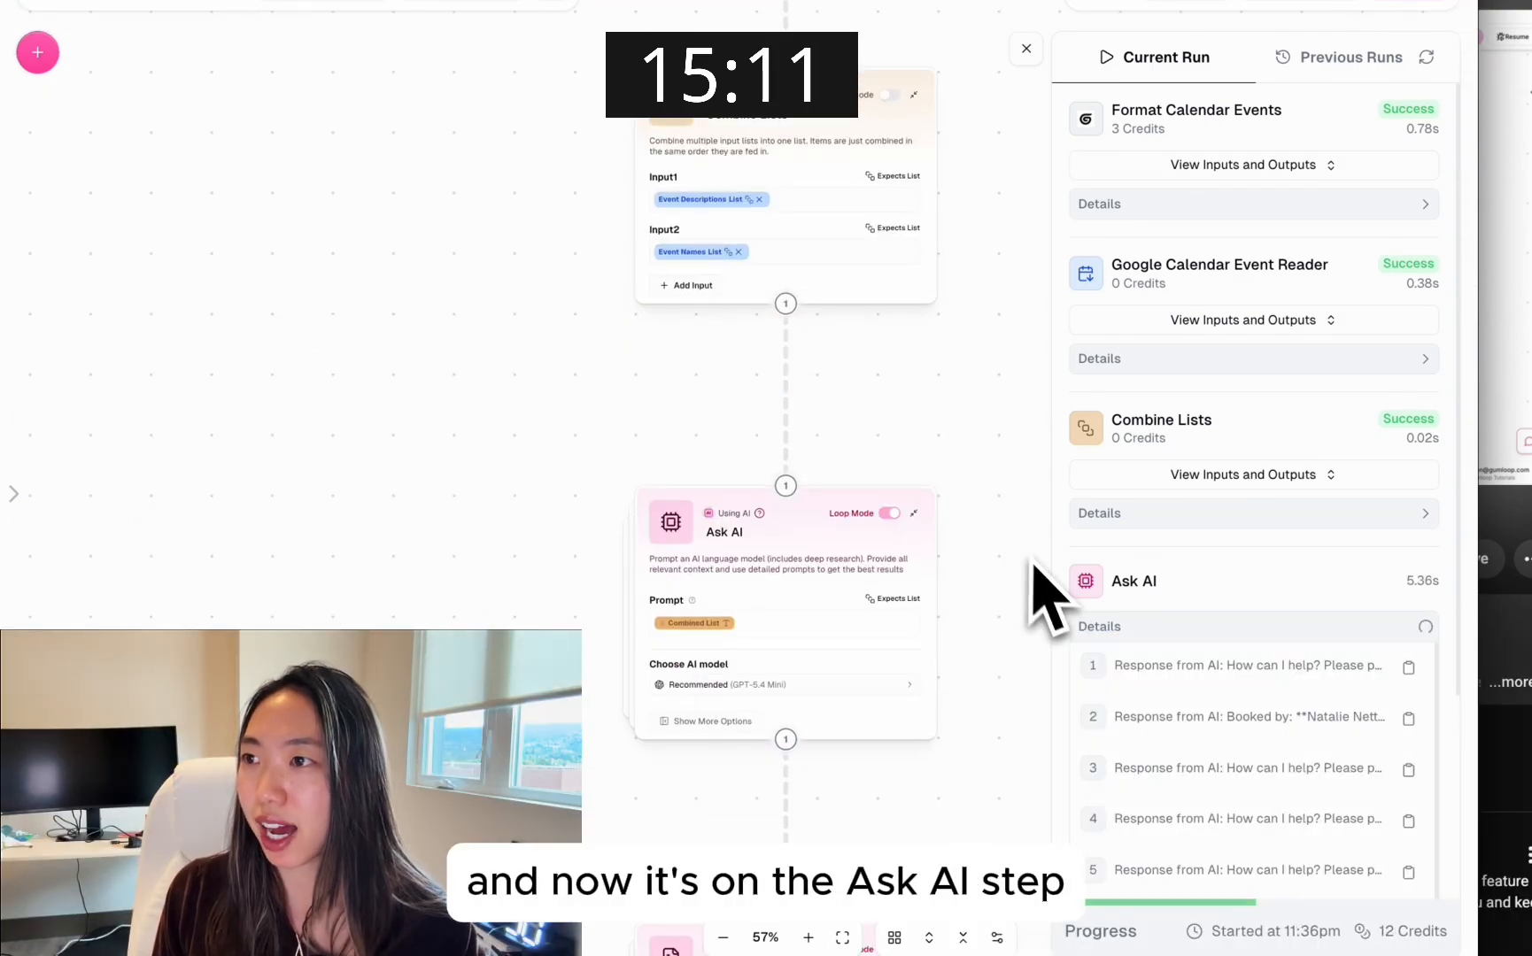
left_click_drag(967, 773, 965, 455)
scroll(1096, 718, "down", 3)
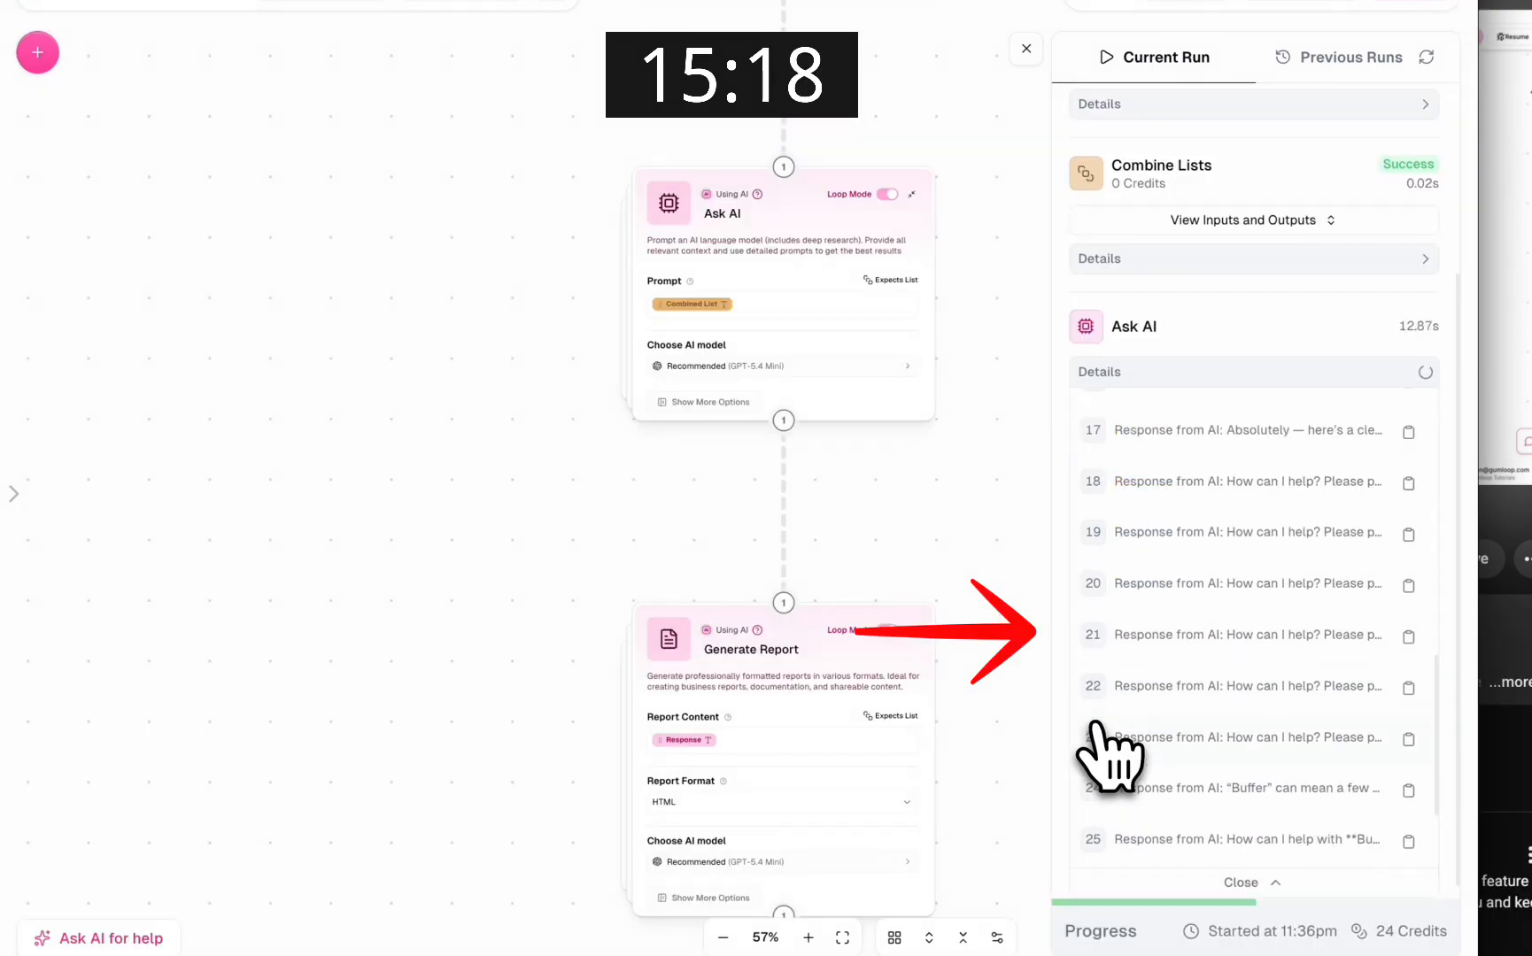
left_click(1329, 572)
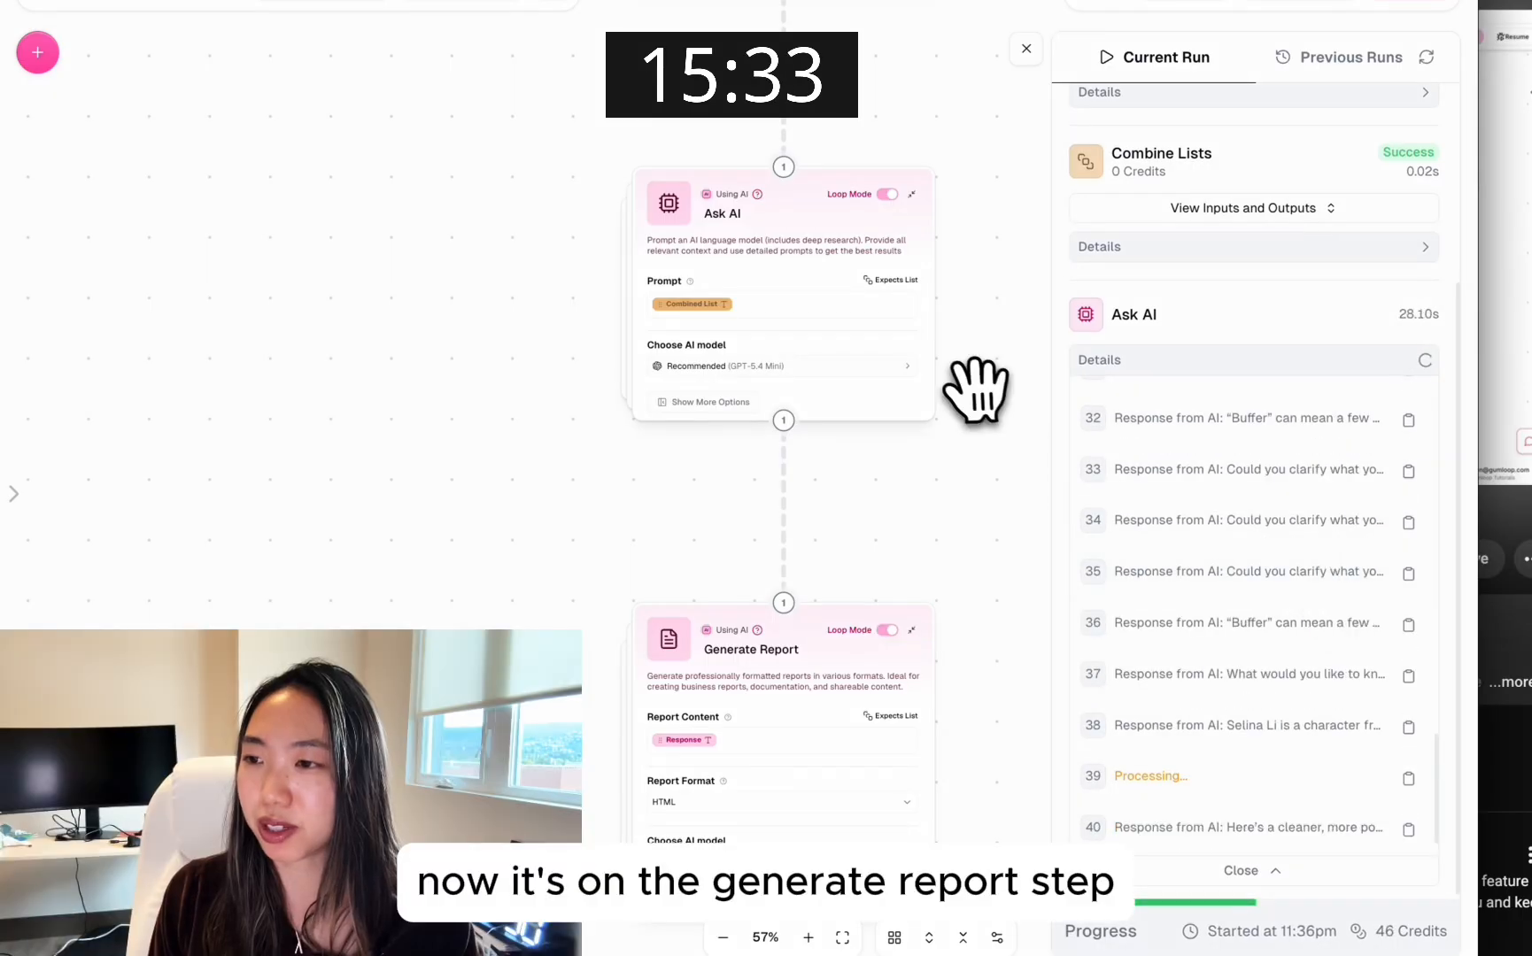
Move the unconnected Gmail Sender node directly below the Generate Report node
scroll(975, 383, "up", 4)
left_click_drag(961, 212, 988, 544)
left_click_drag(974, 684, 922, 107)
scroll(929, 40, "down", 4)
left_click_drag(922, 772, 790, 592)
scroll(792, 593, "down", 5)
left_click_drag(982, 79, 834, 772)
left_click_drag(824, 708, 856, 150)
scroll(850, 177, "up", 4)
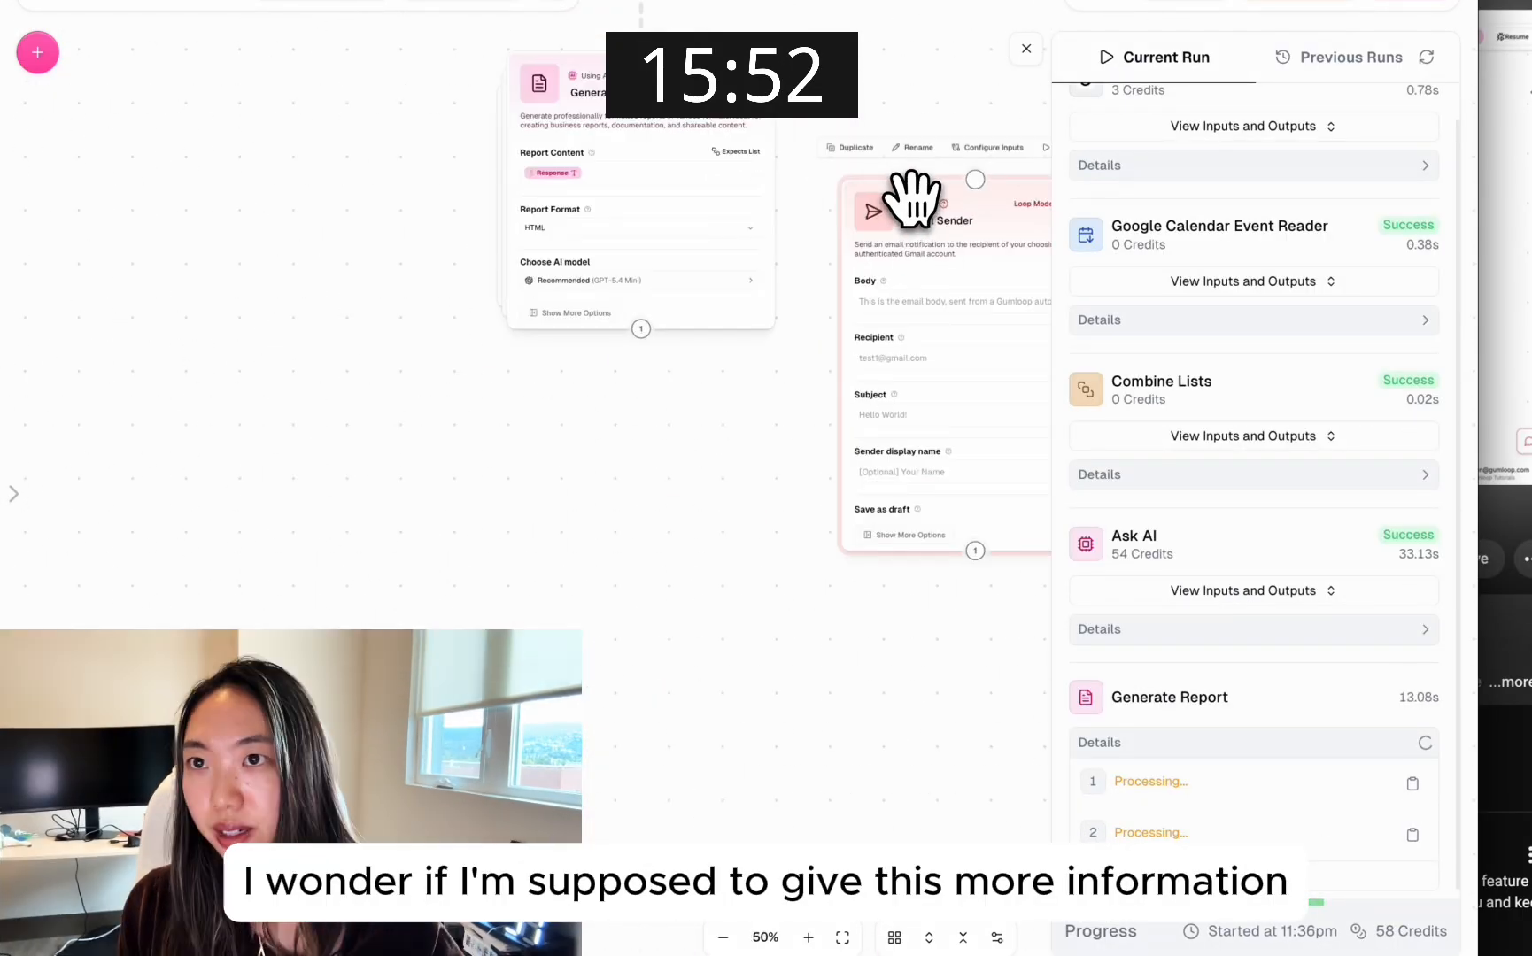
left_click_drag(913, 202, 551, 455)
Connect the Generate Report node's output to the Gmail Sender node's input
scroll(719, 378, "up", 4)
left_click_drag(563, 279, 564, 350)
left_click_drag(563, 354, 507, 481)
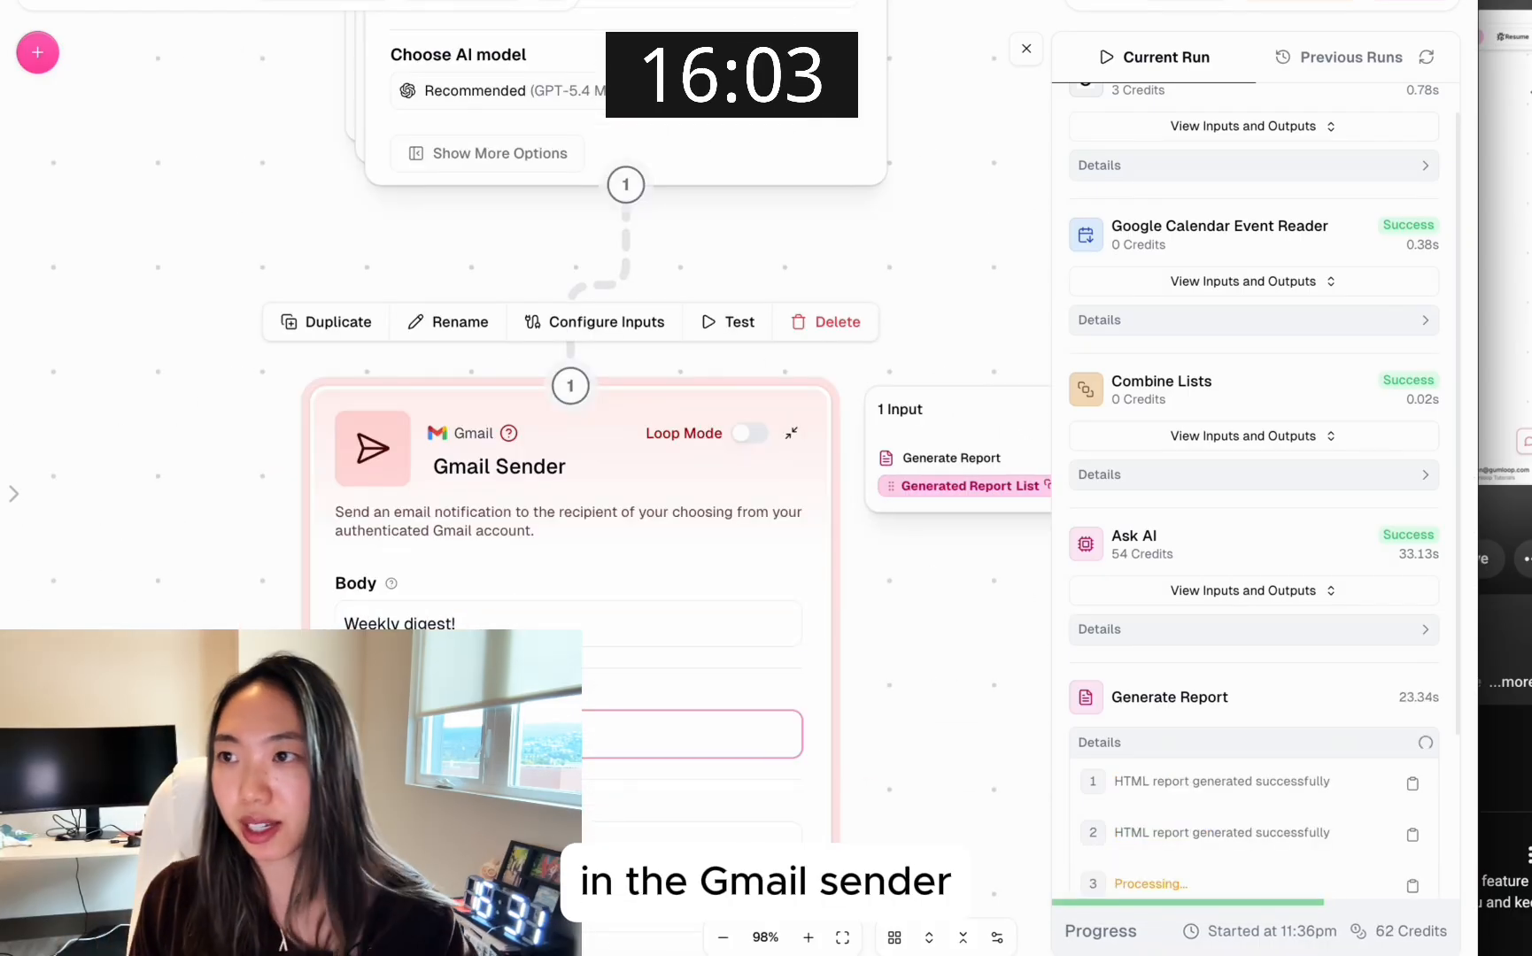
In Gmail Sender, fill in the recipient's e-mail and move the text "Weekly digest!" from the Body to the Subject
scroll(567, 532, "down", 3)
left_click(477, 586)
triple_click(469, 376)
key("super+c")
left_click(463, 586)
key("super+v")
triple_click(469, 376)
key("BackSpace")
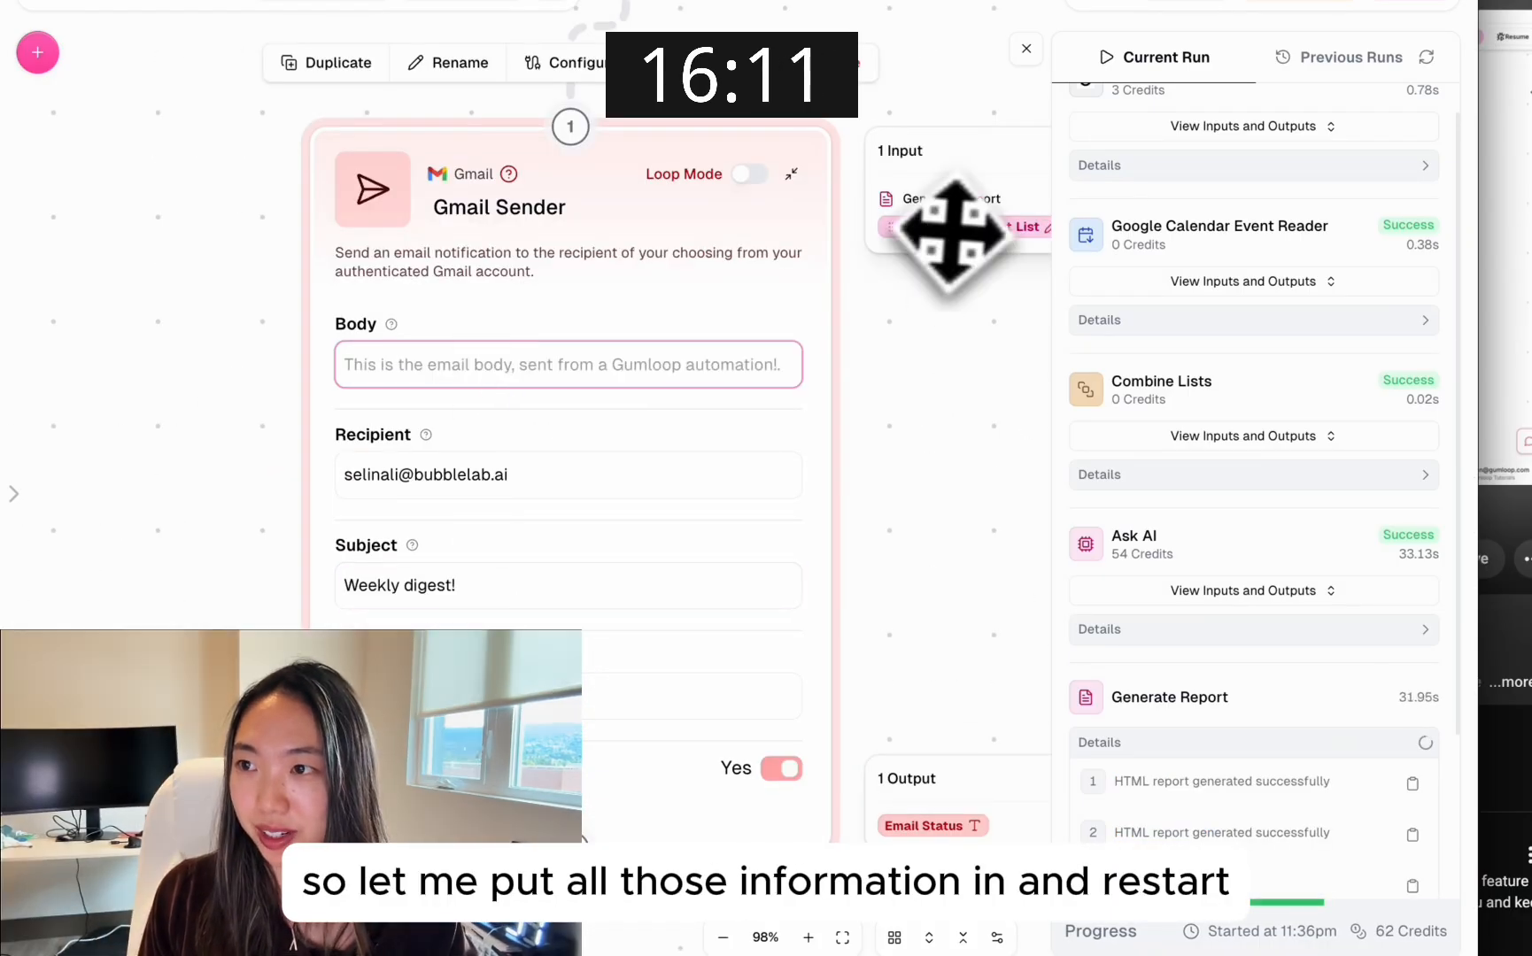
Feed the Generated Report List into the Gmail Sender node's Body and restart the workflow run
left_click_drag(951, 230, 759, 365)
scroll(603, 364, "right", 2)
scroll(1214, 571, "down", 3)
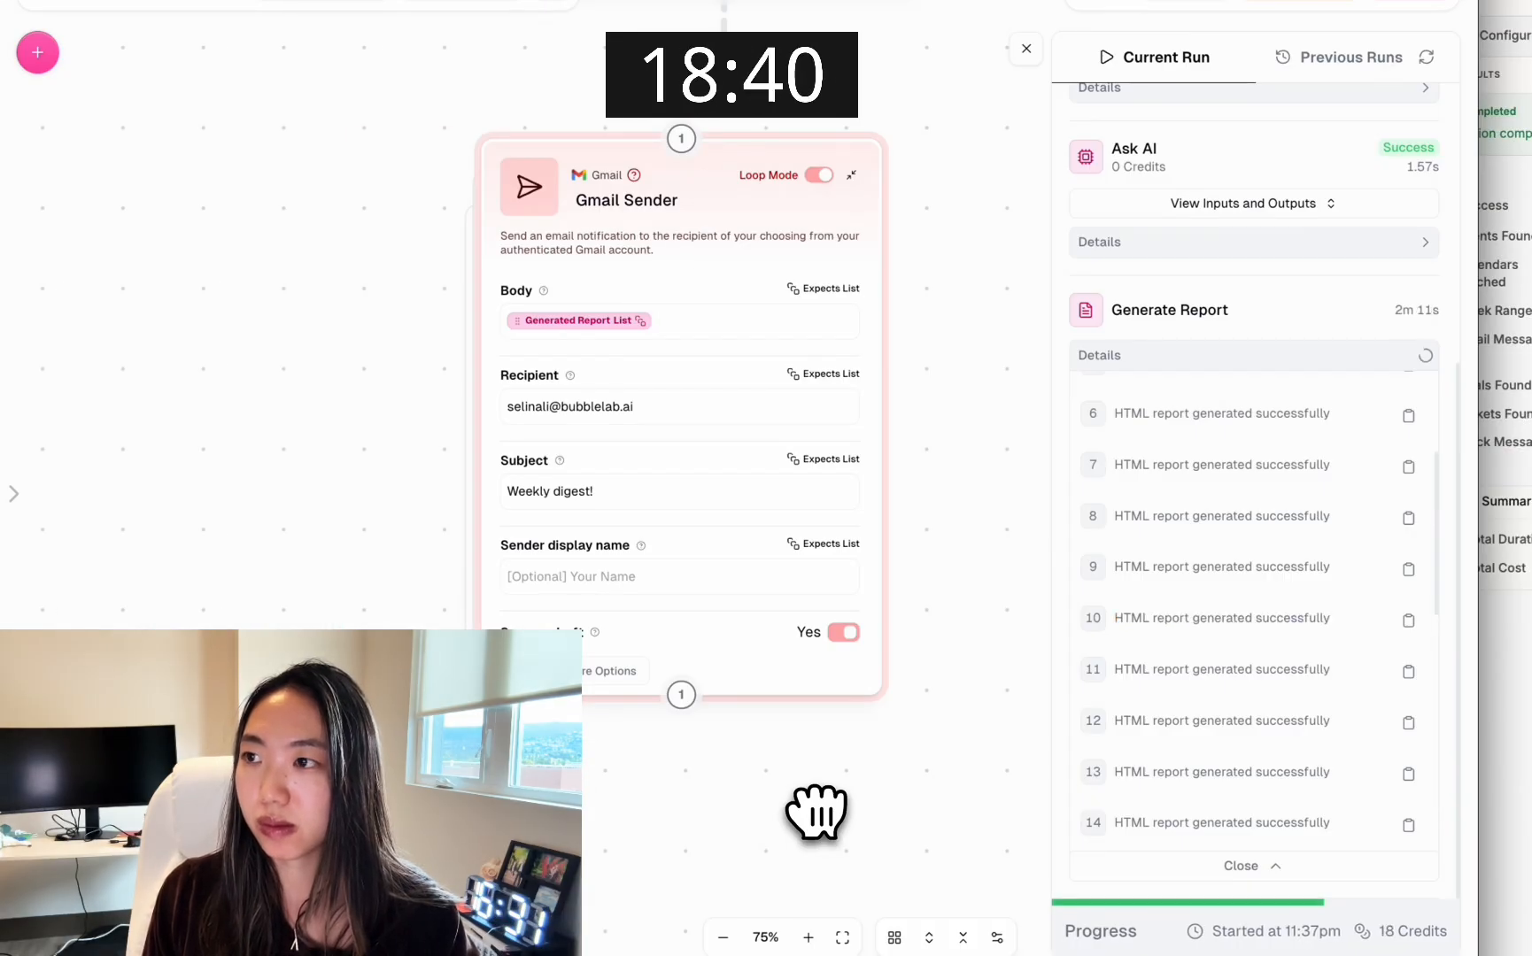
scroll(1252, 620, "down", 10)
scroll(816, 812, "up", 8)
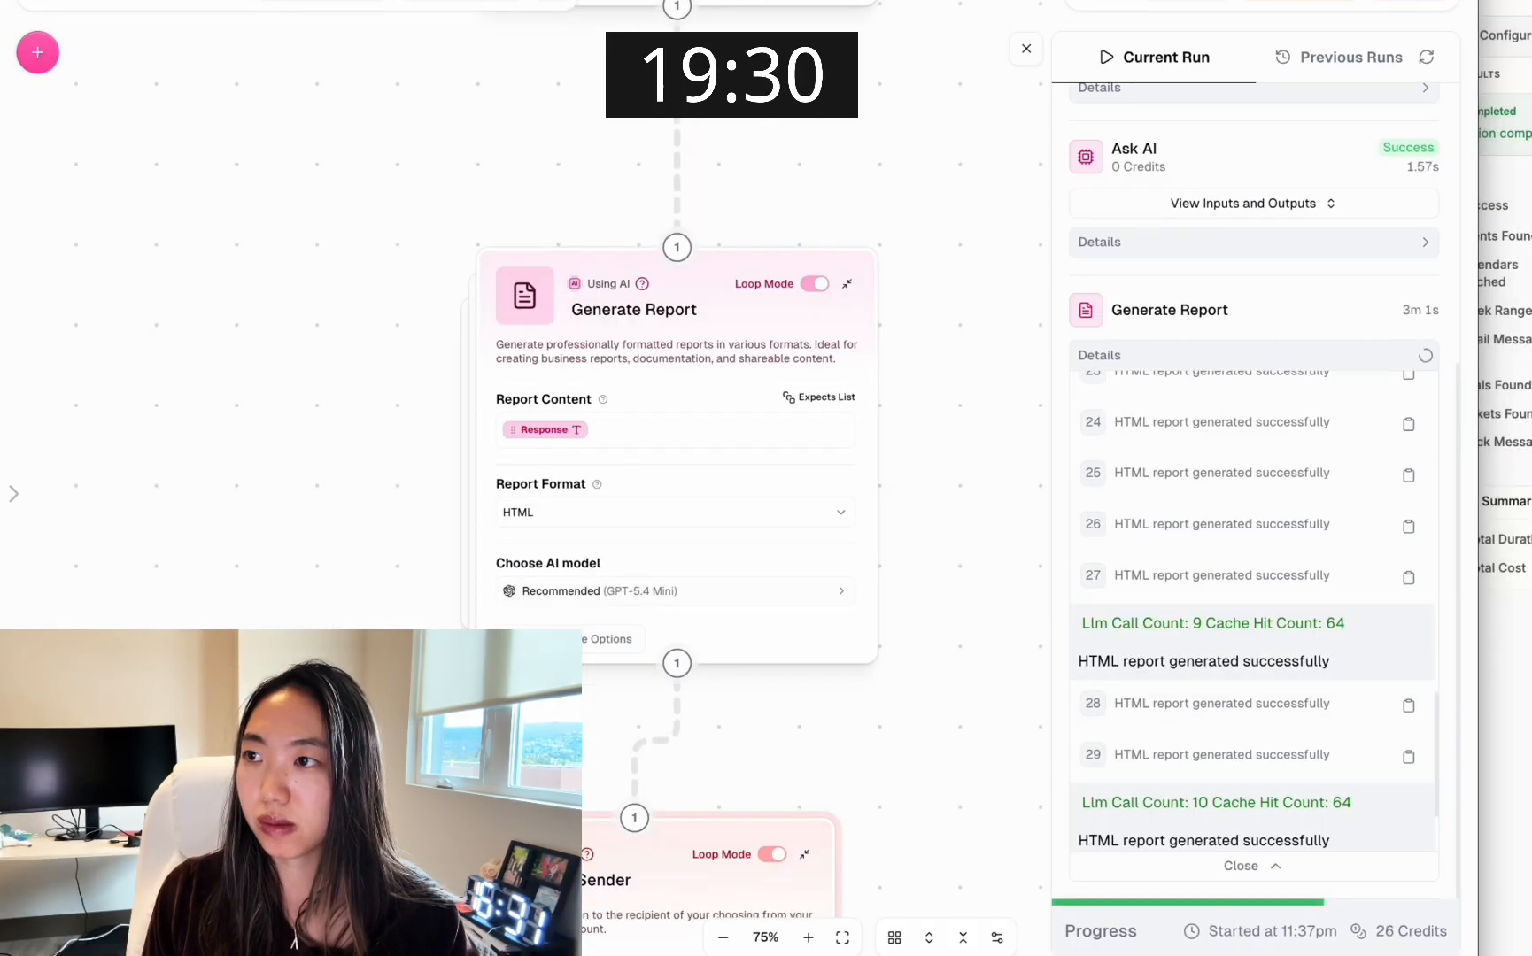
Follow the restarted run's Generate Report and Gmail Sender details through to the end
scroll(819, 705, "up", 8)
left_click_drag(1466, 939, 1473, 294)
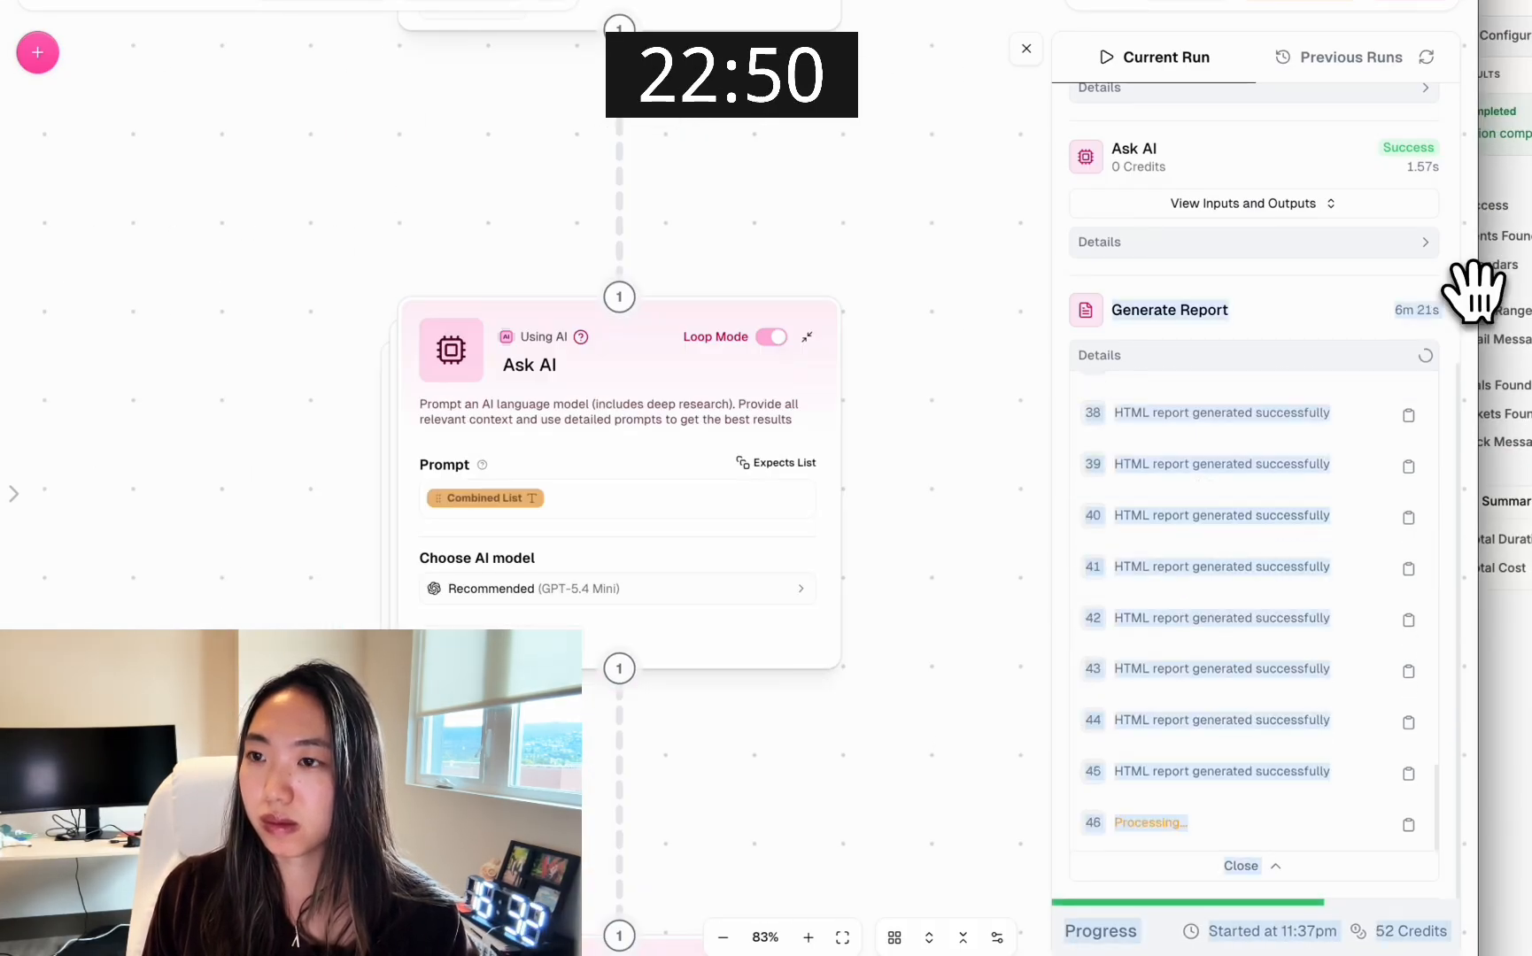
scroll(926, 377, "down", 5)
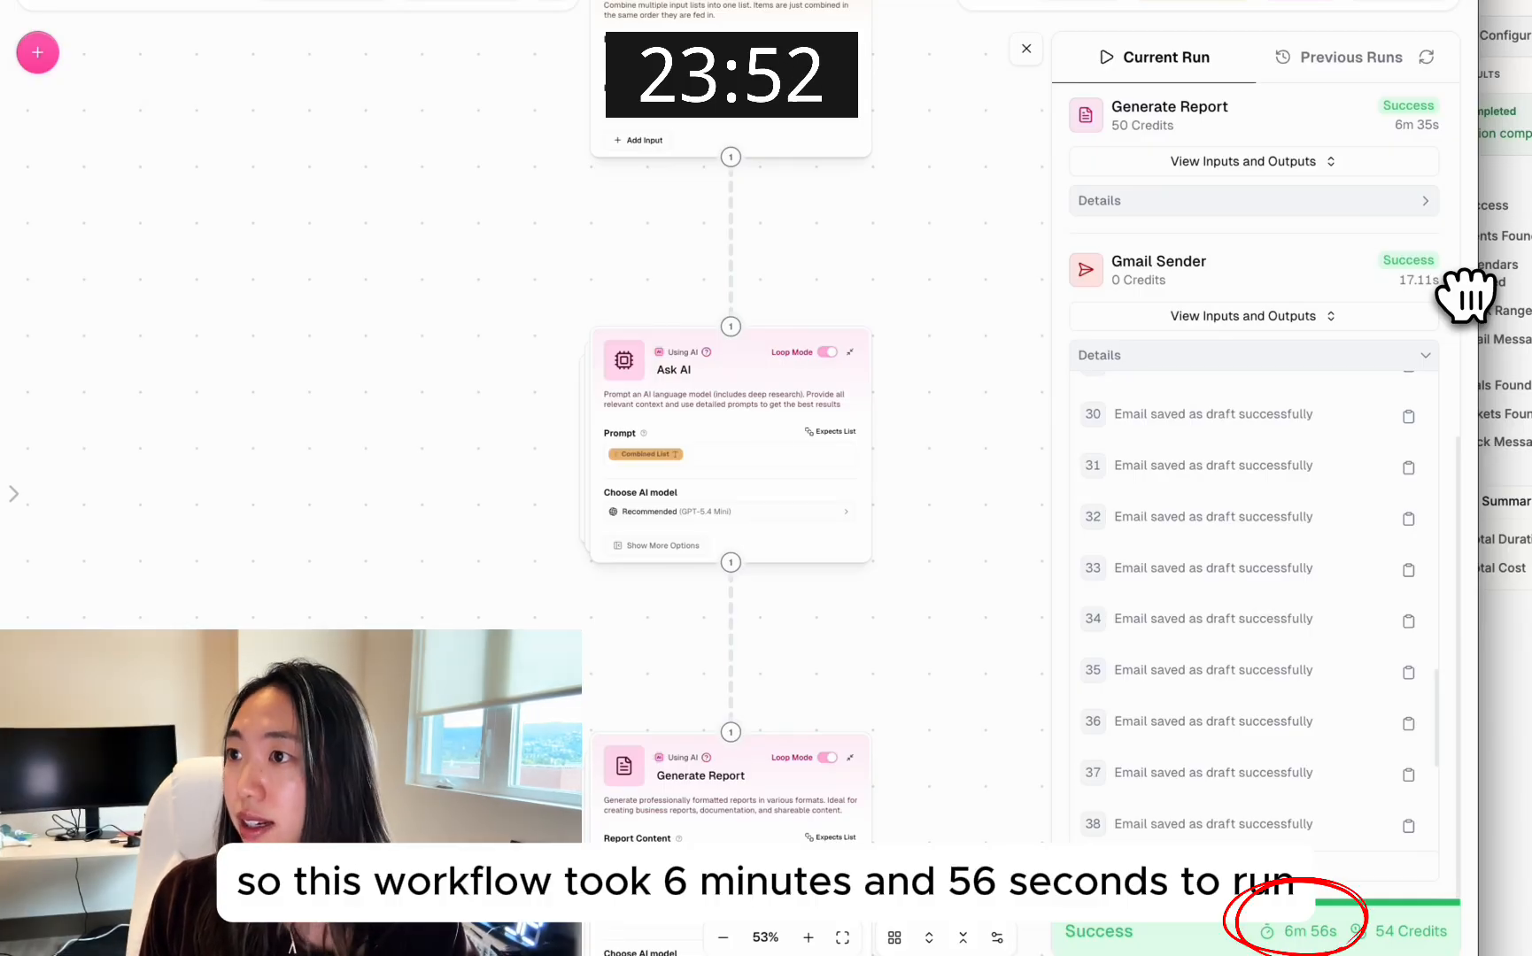
Switch to Gmail, check the inbox for the digest emails, and open the Drafts folder
left_click(483, 9)
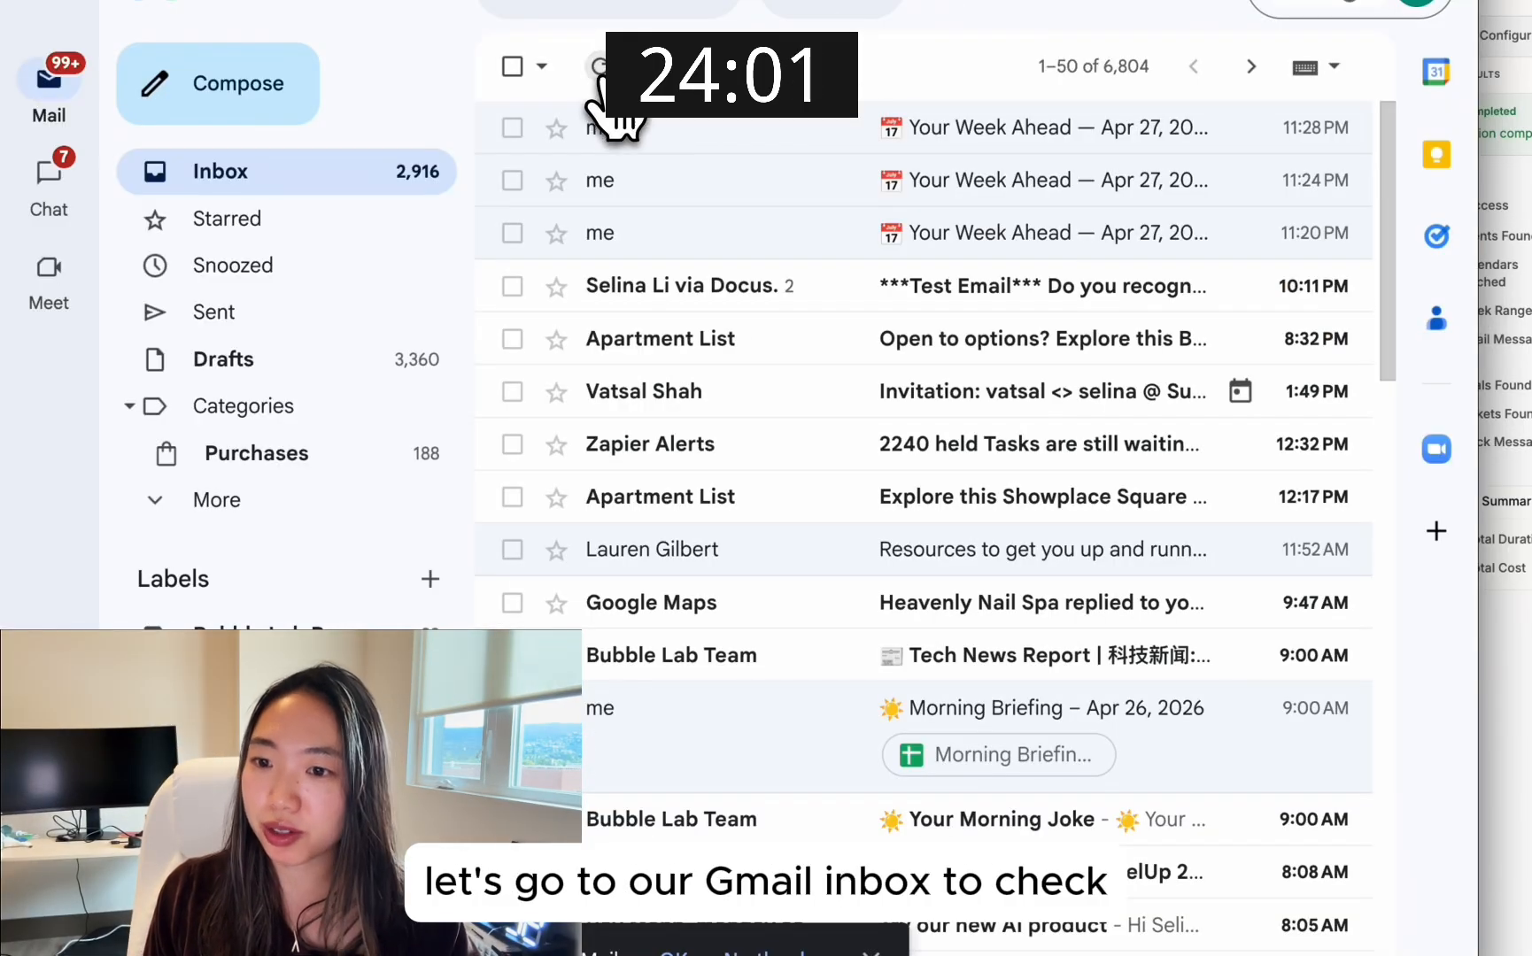
left_click(482, 11)
scroll(534, 586, "down", 3)
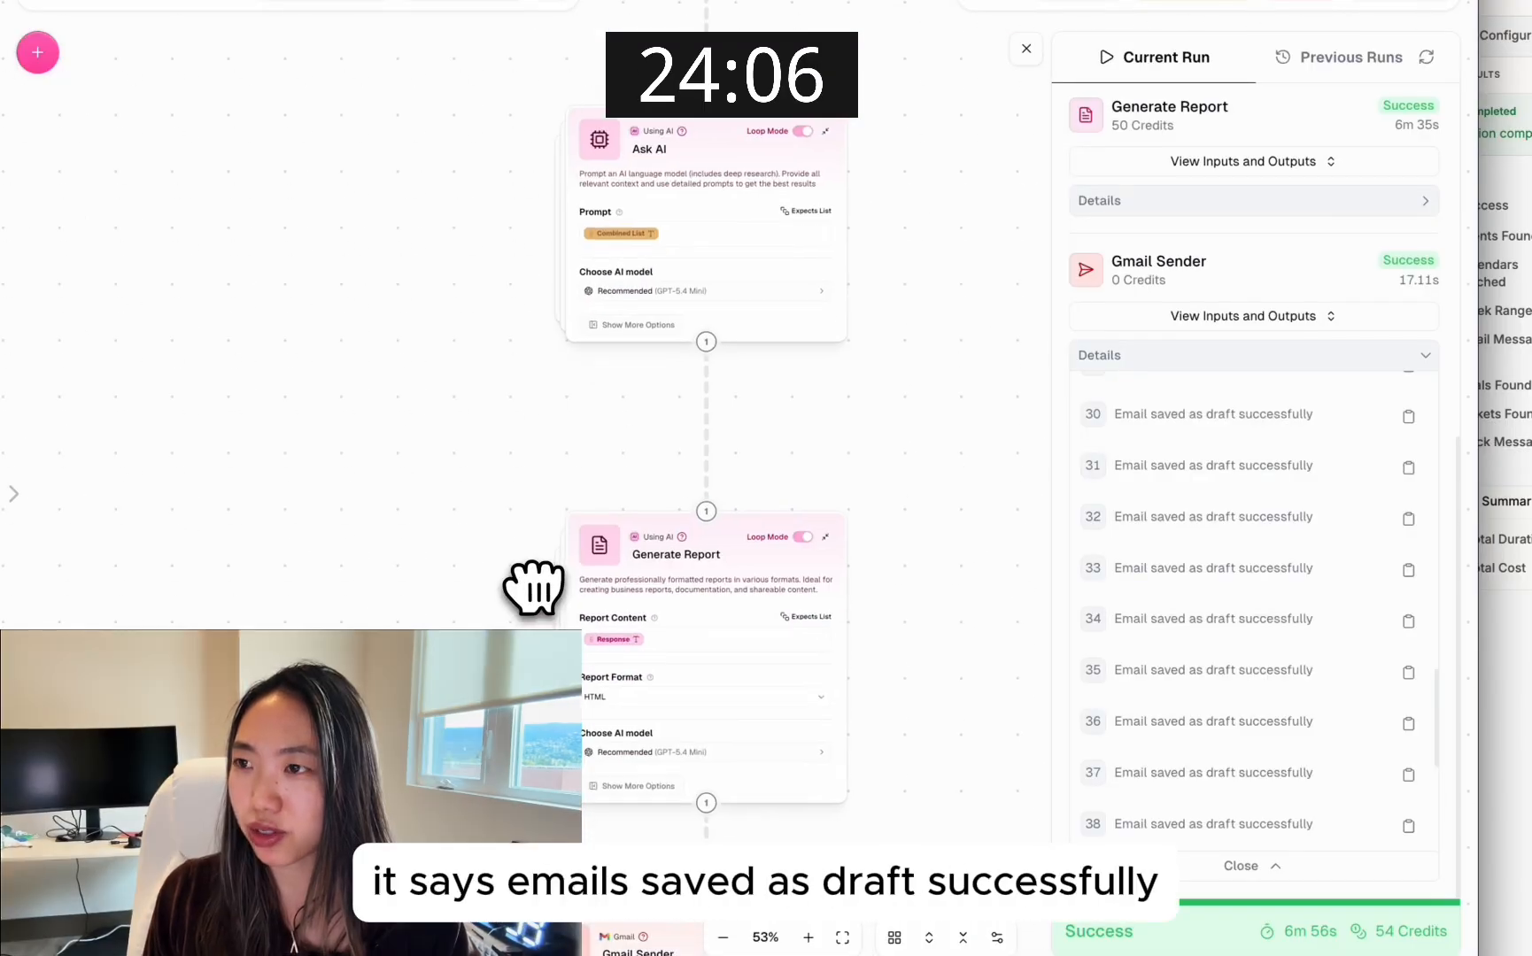
left_click(483, 9)
left_click(298, 363)
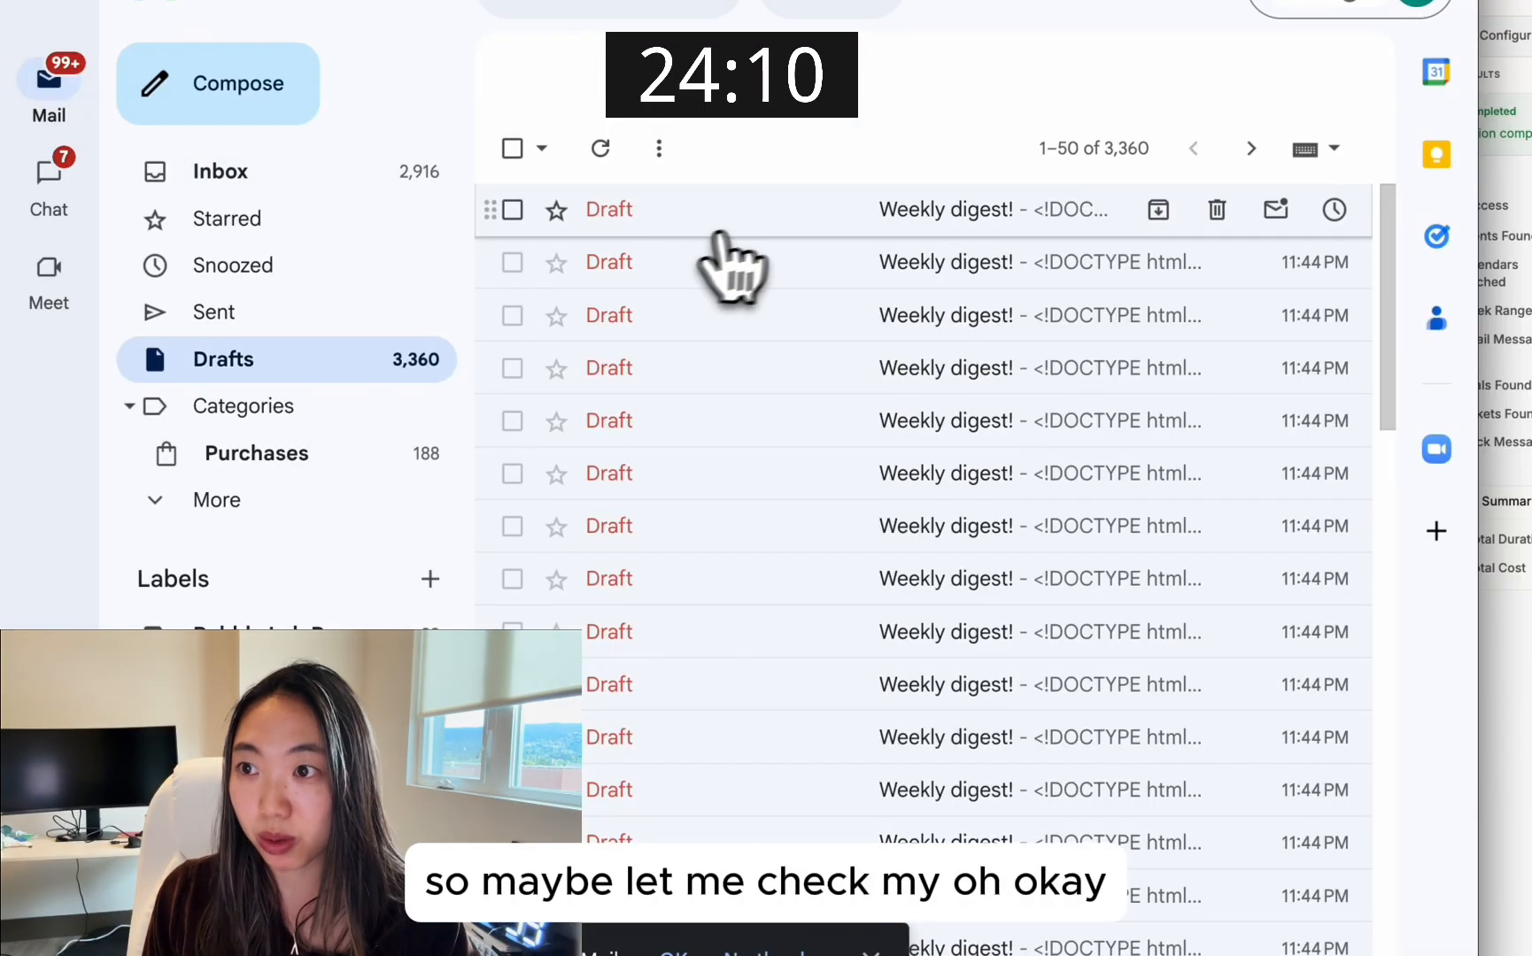
Open one of the "Weekly digest!" drafts and read through its HTML body
scroll(823, 257, "down", 15)
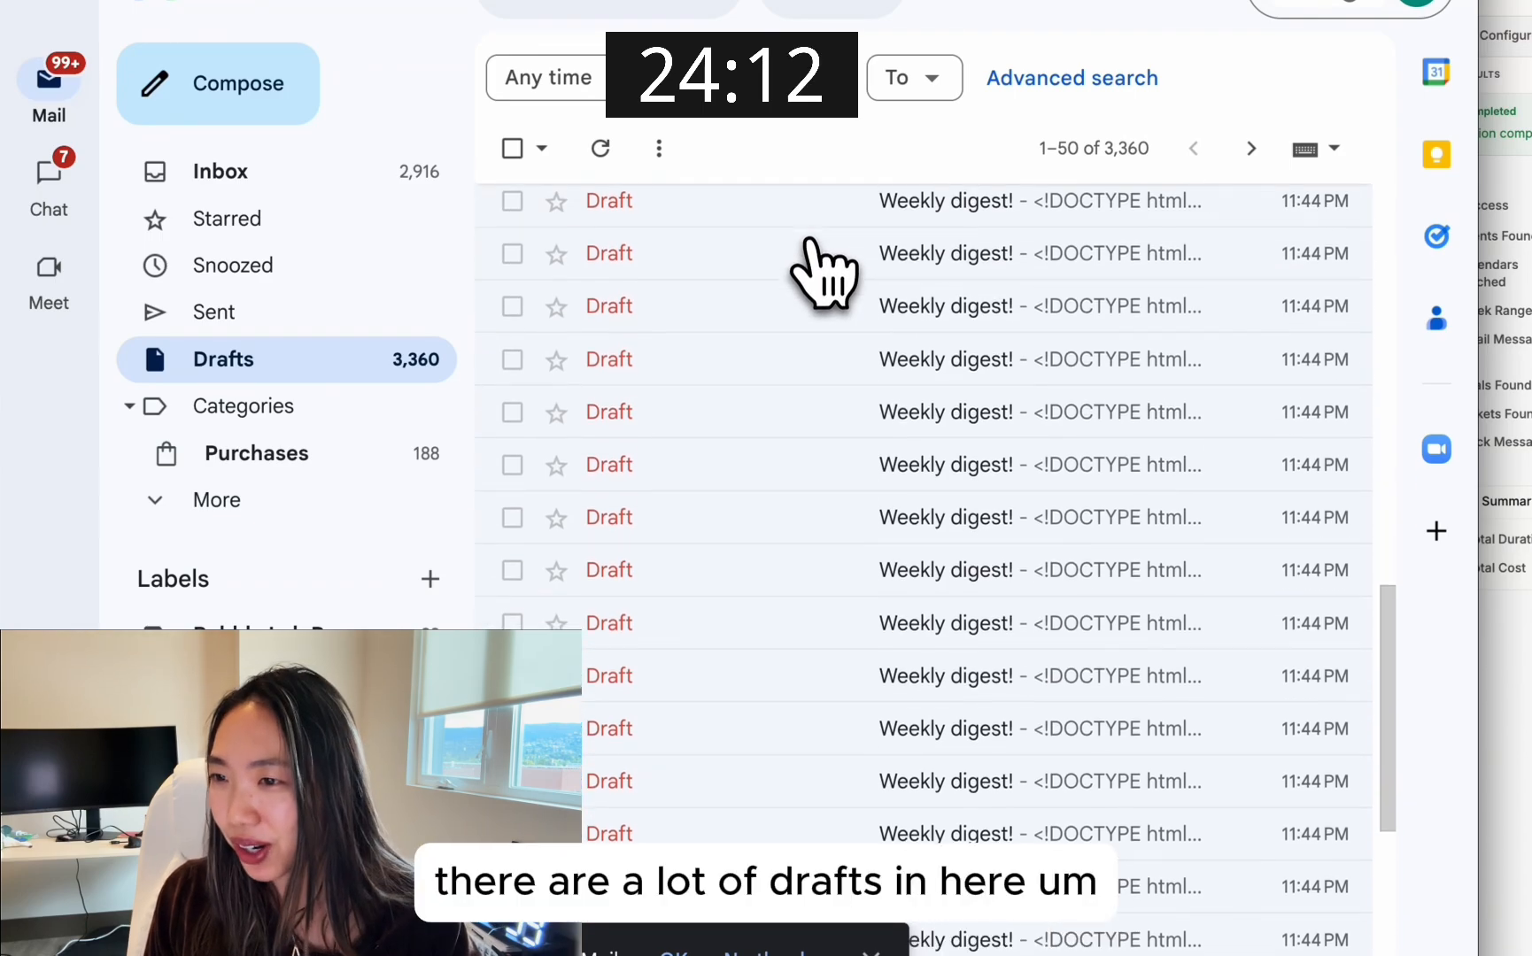
left_click(805, 630)
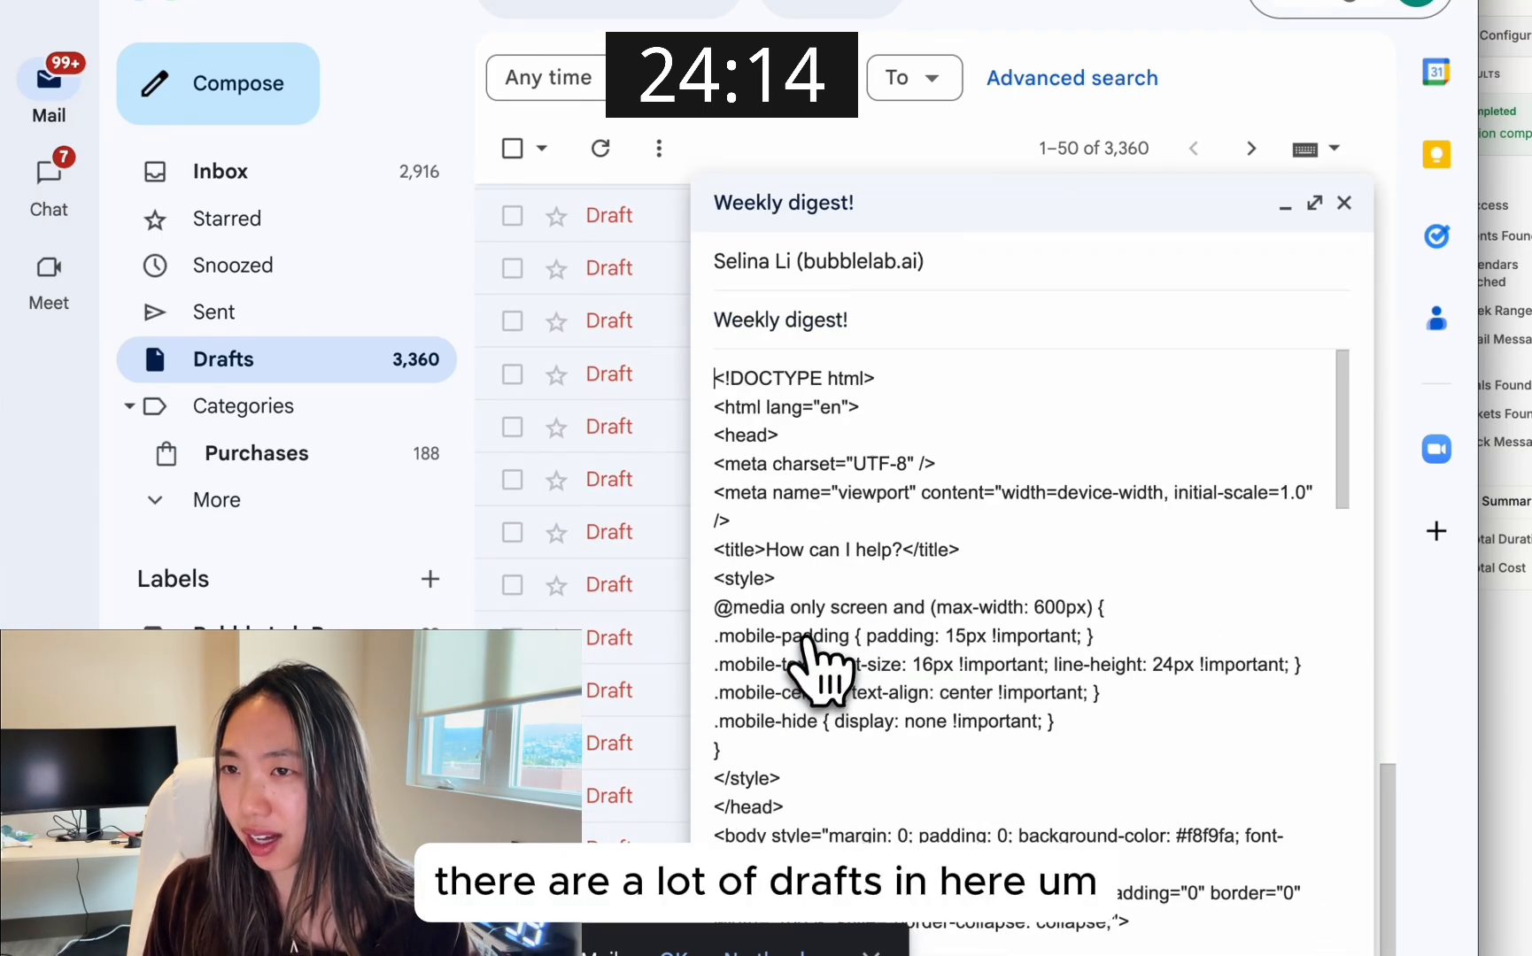
scroll(1045, 509, "down", 6)
scroll(1053, 513, "down", 3)
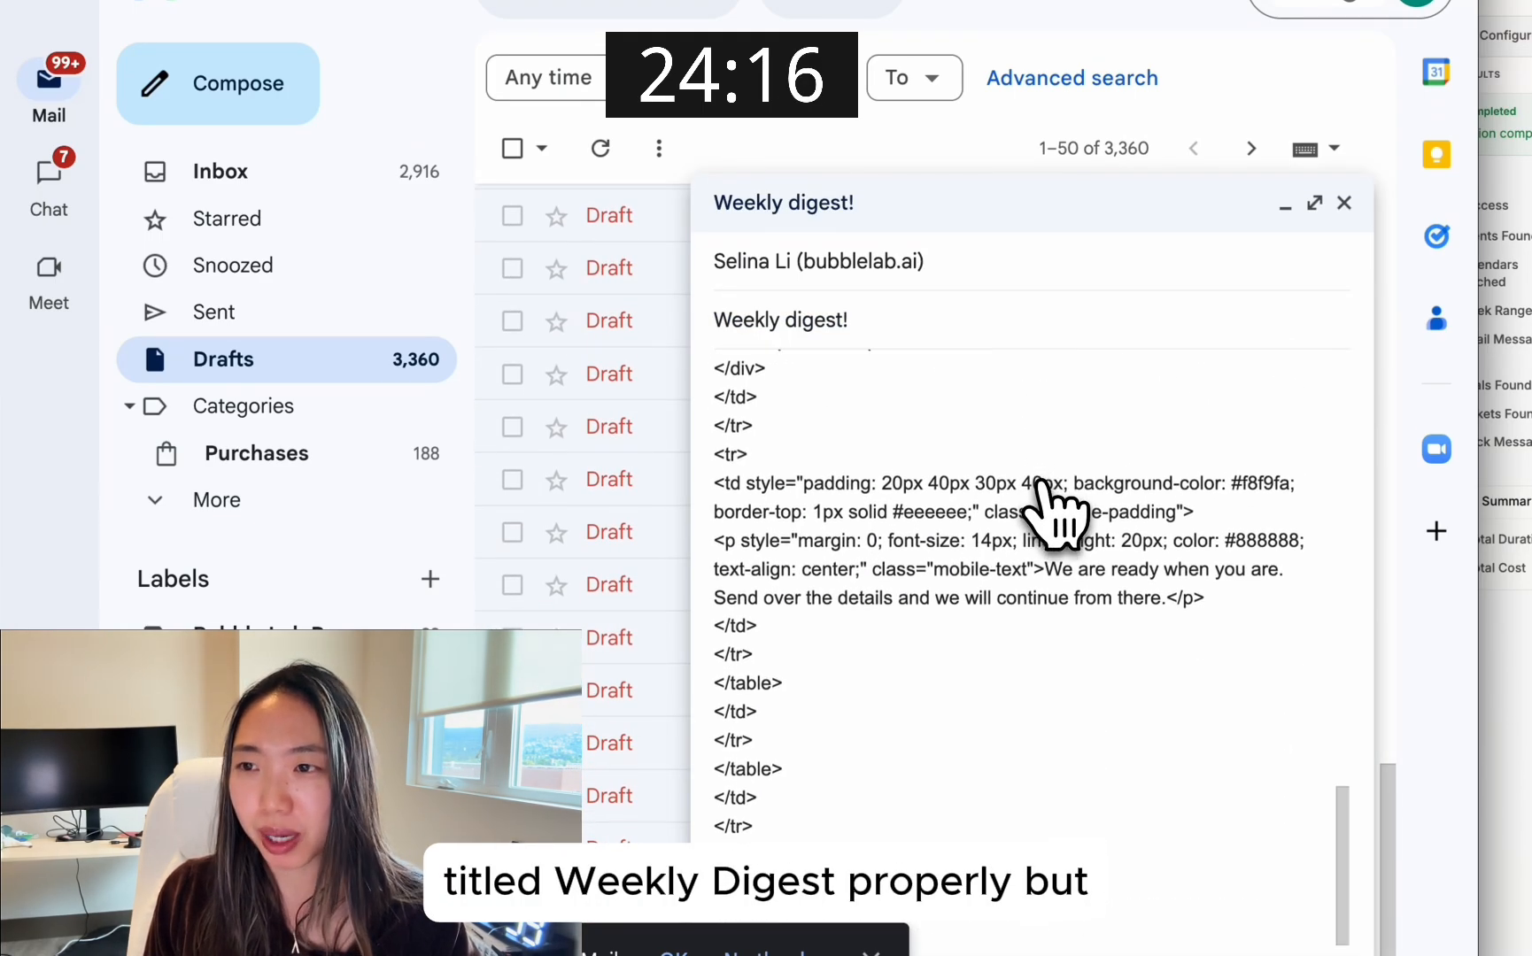
Close the open draft and read through the HTML body of another "Weekly digest!" draft higher in the list
scroll(1054, 514, "up", 15)
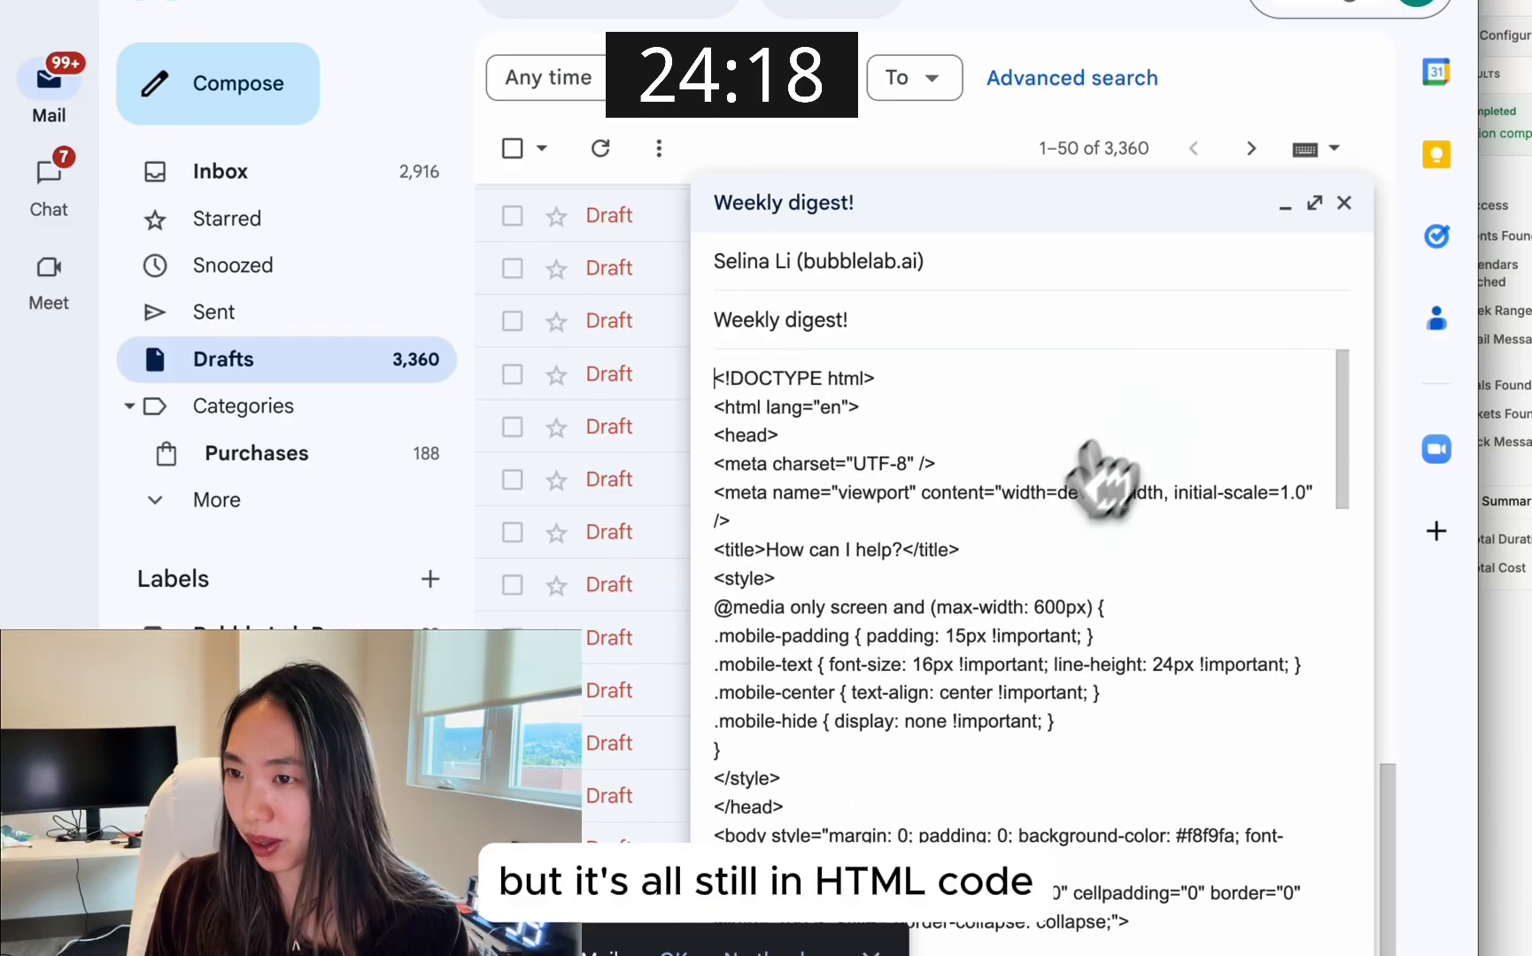
left_click(1344, 203)
scroll(1151, 363, "up", 10)
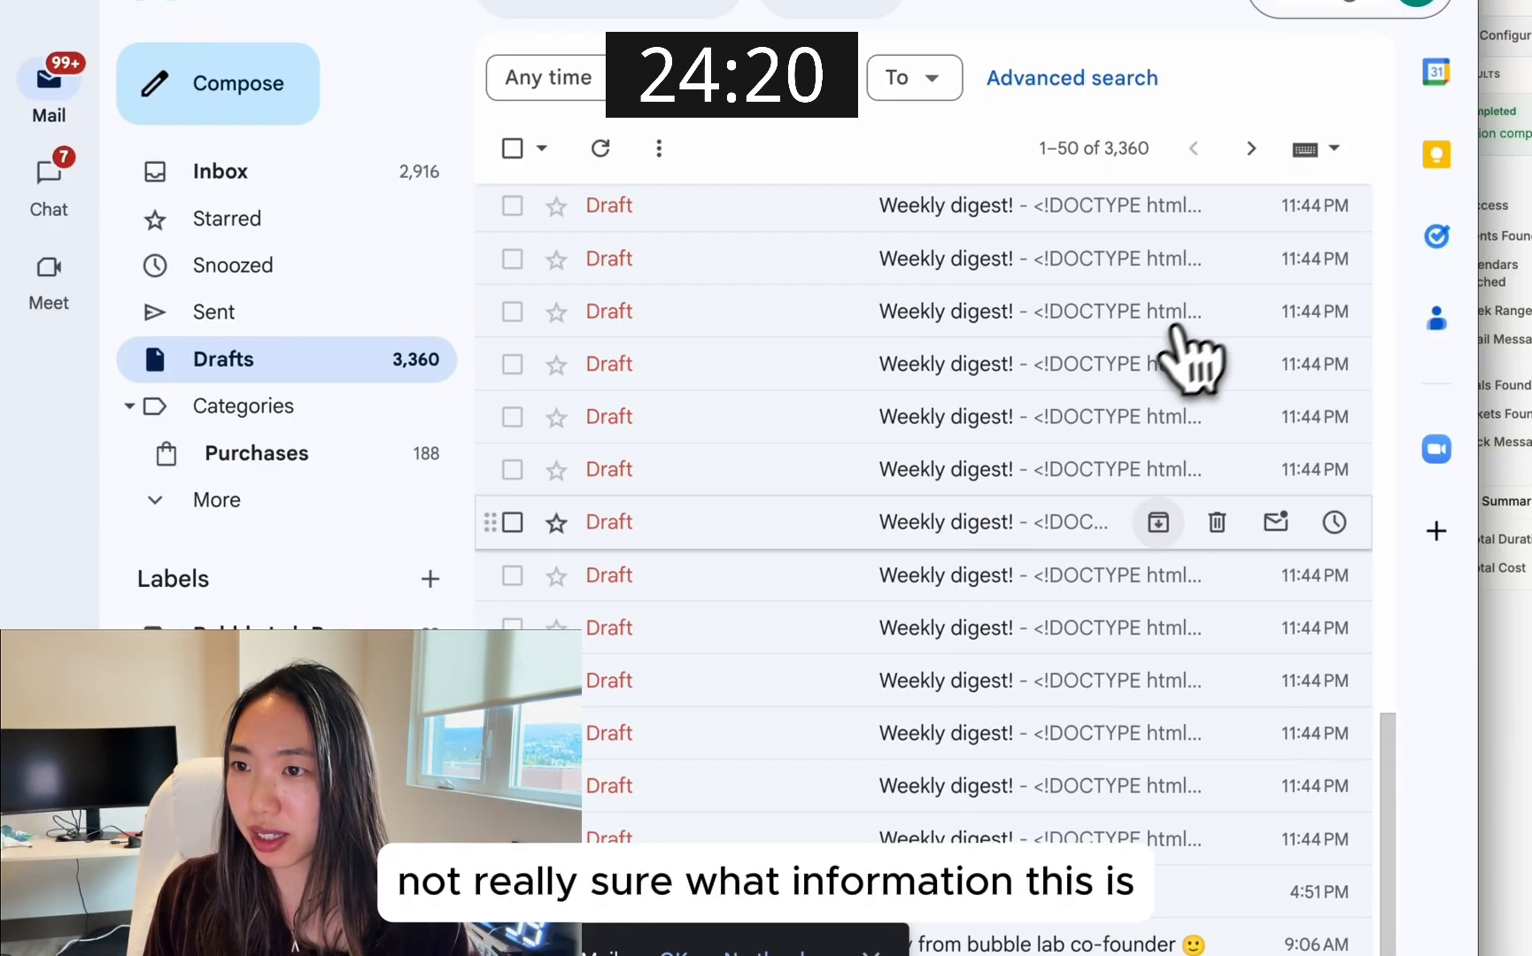
left_click(974, 221)
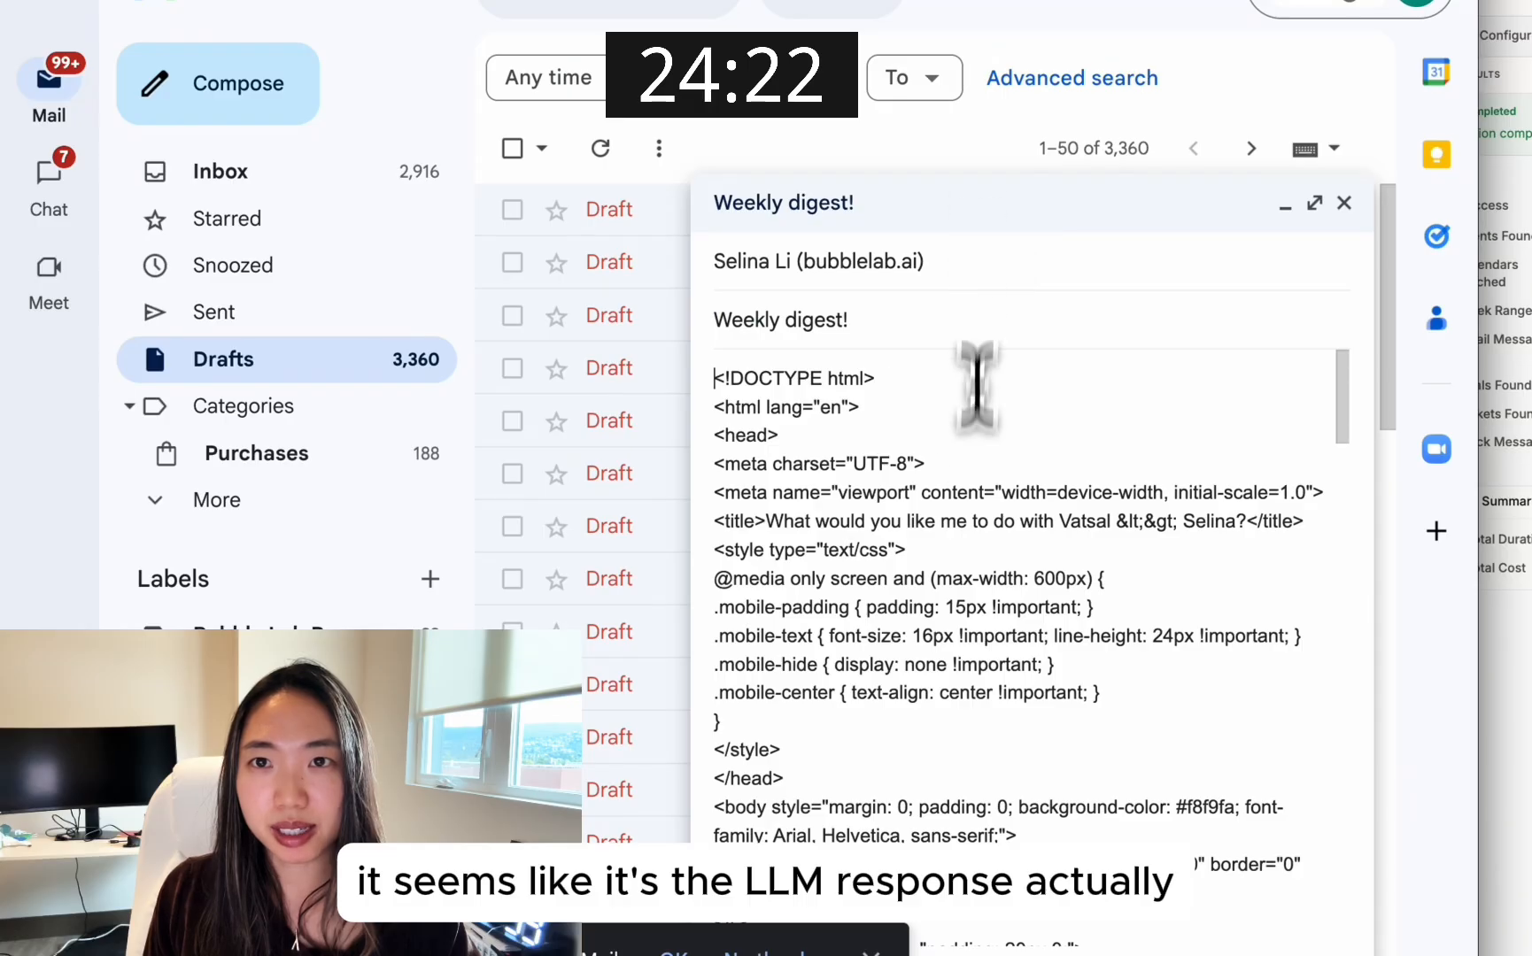
scroll(969, 523, "down", 4)
scroll(969, 522, "down", 5)
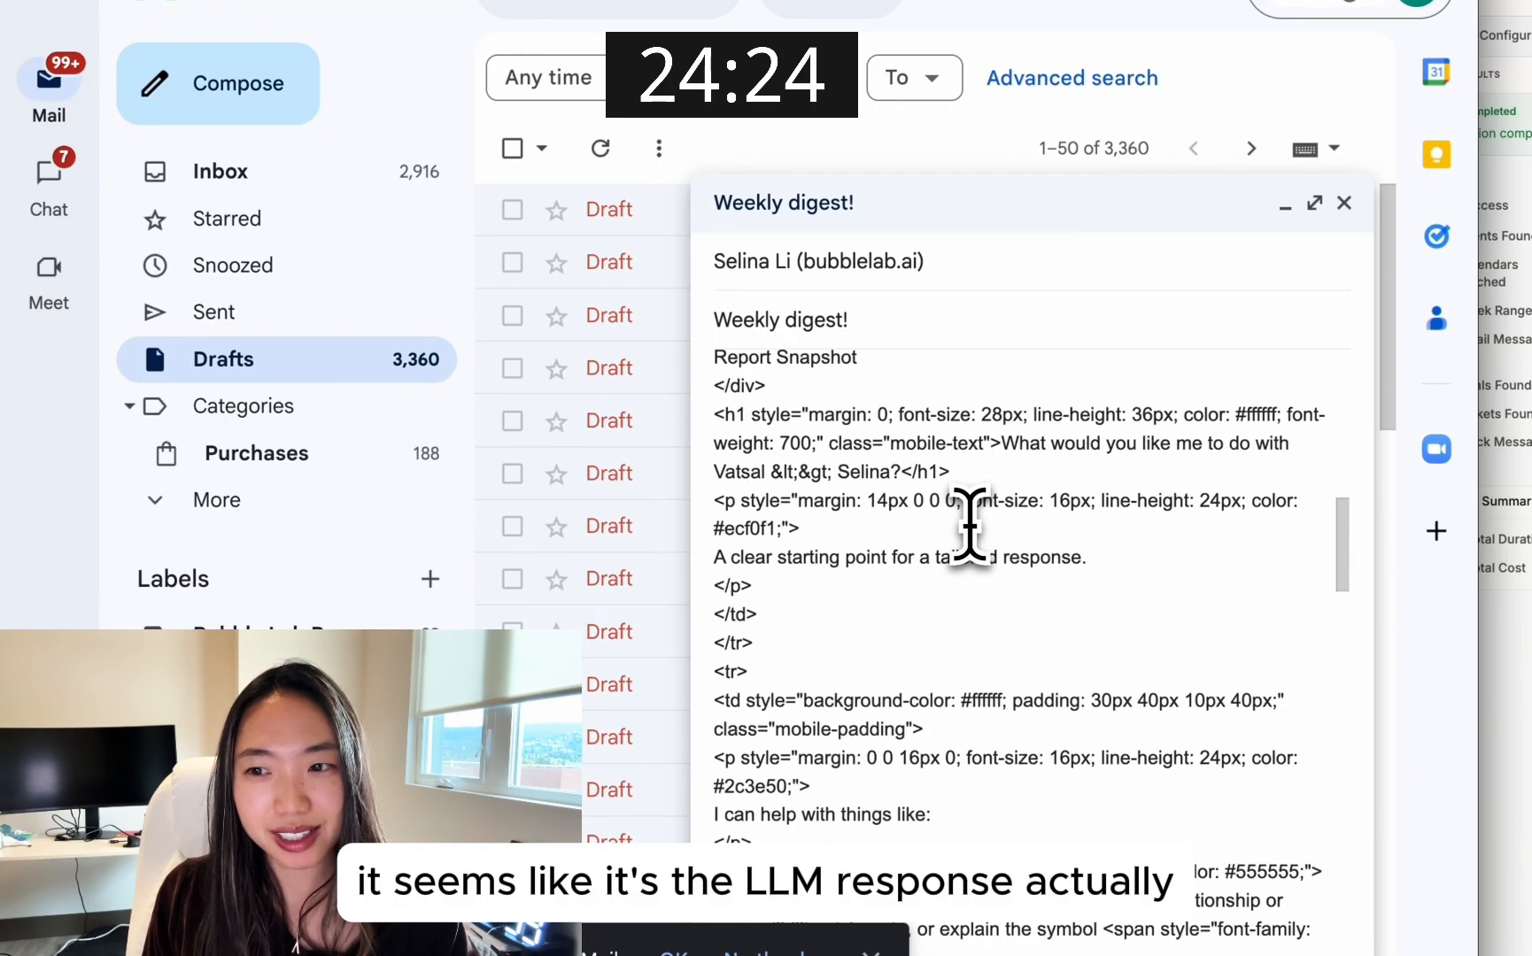
scroll(969, 523, "down", 10)
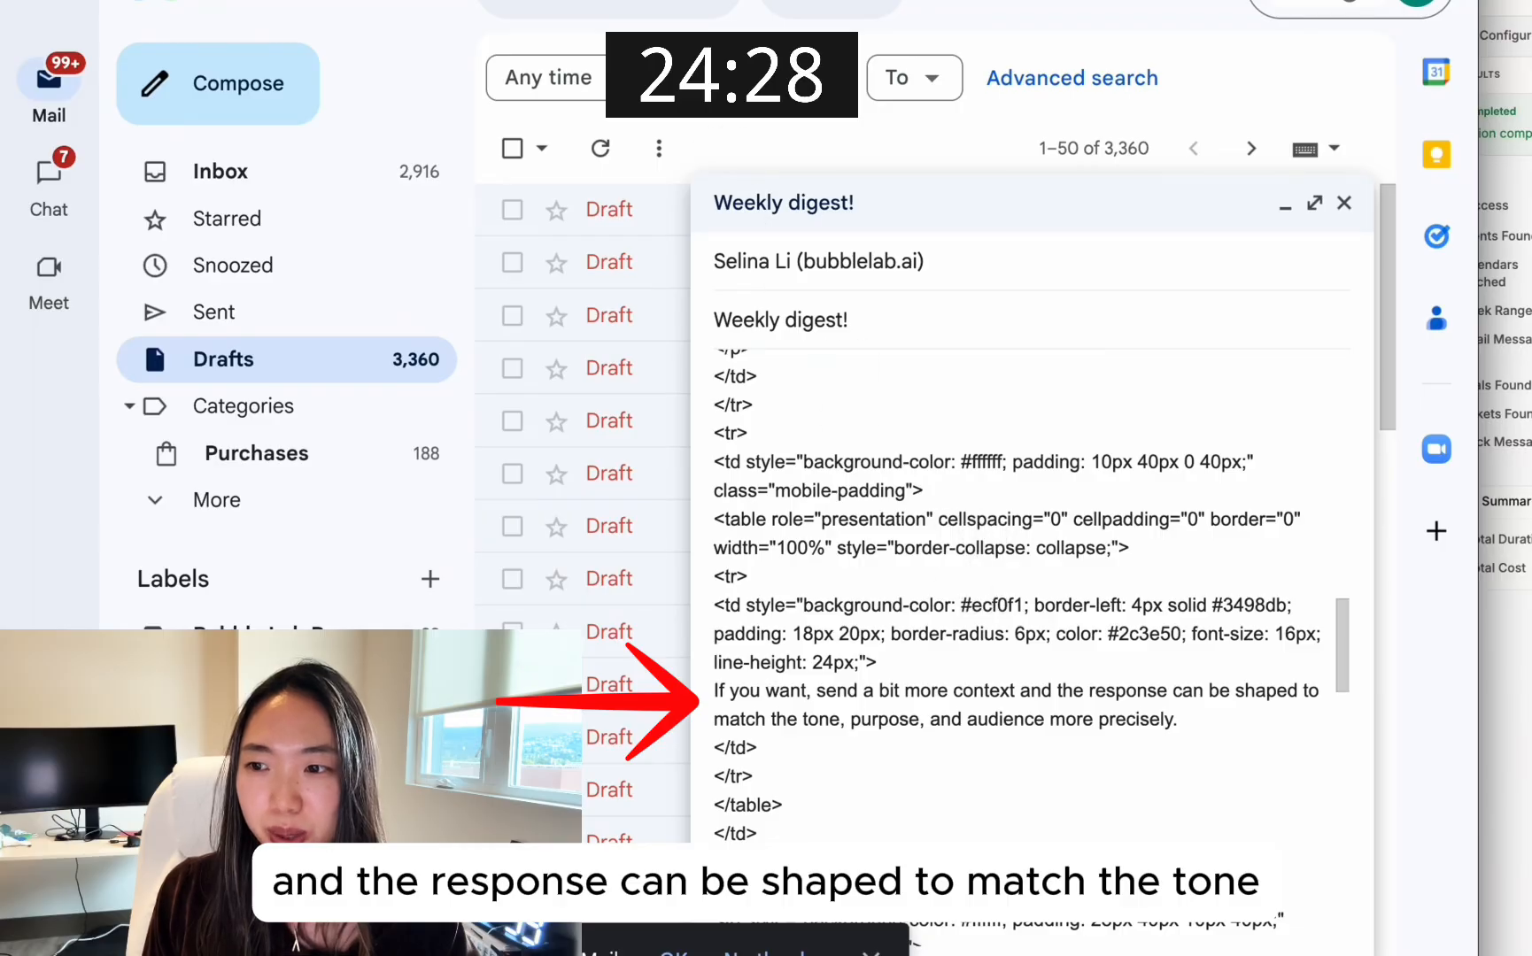
Switch back to Gumloop and review the workflow's nodes from Gmail Sender back to Google Calendar Event Reader
key("ctrl+Tab")
scroll(894, 708, "down", 10)
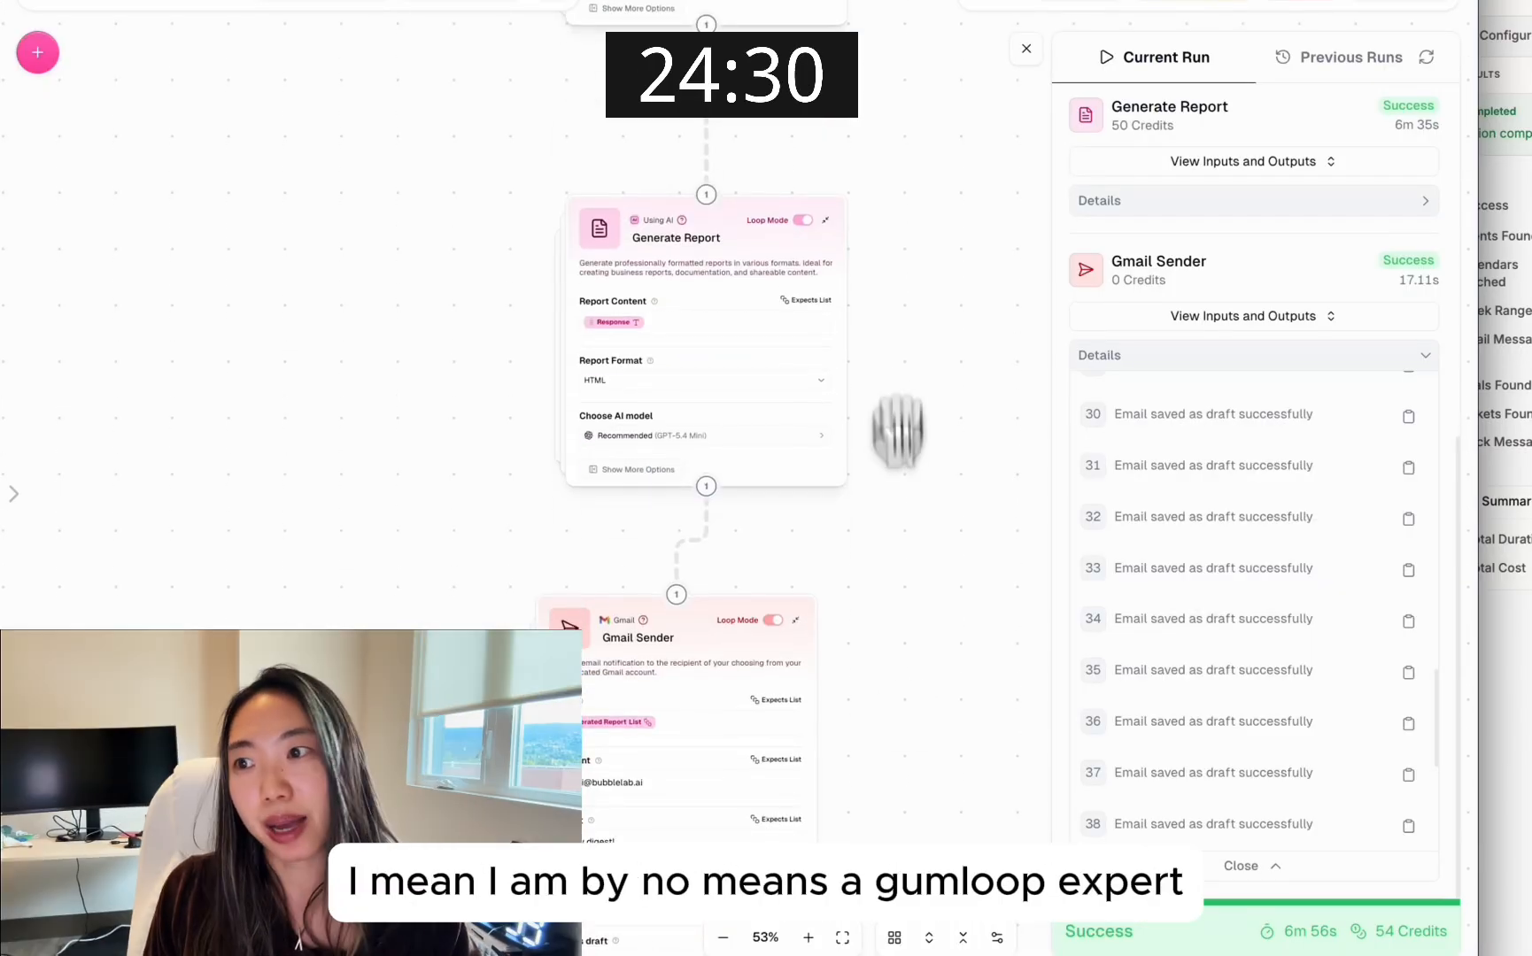
scroll(919, 429, "up", 3, "ctrl")
scroll(919, 429, "up", 1, "ctrl")
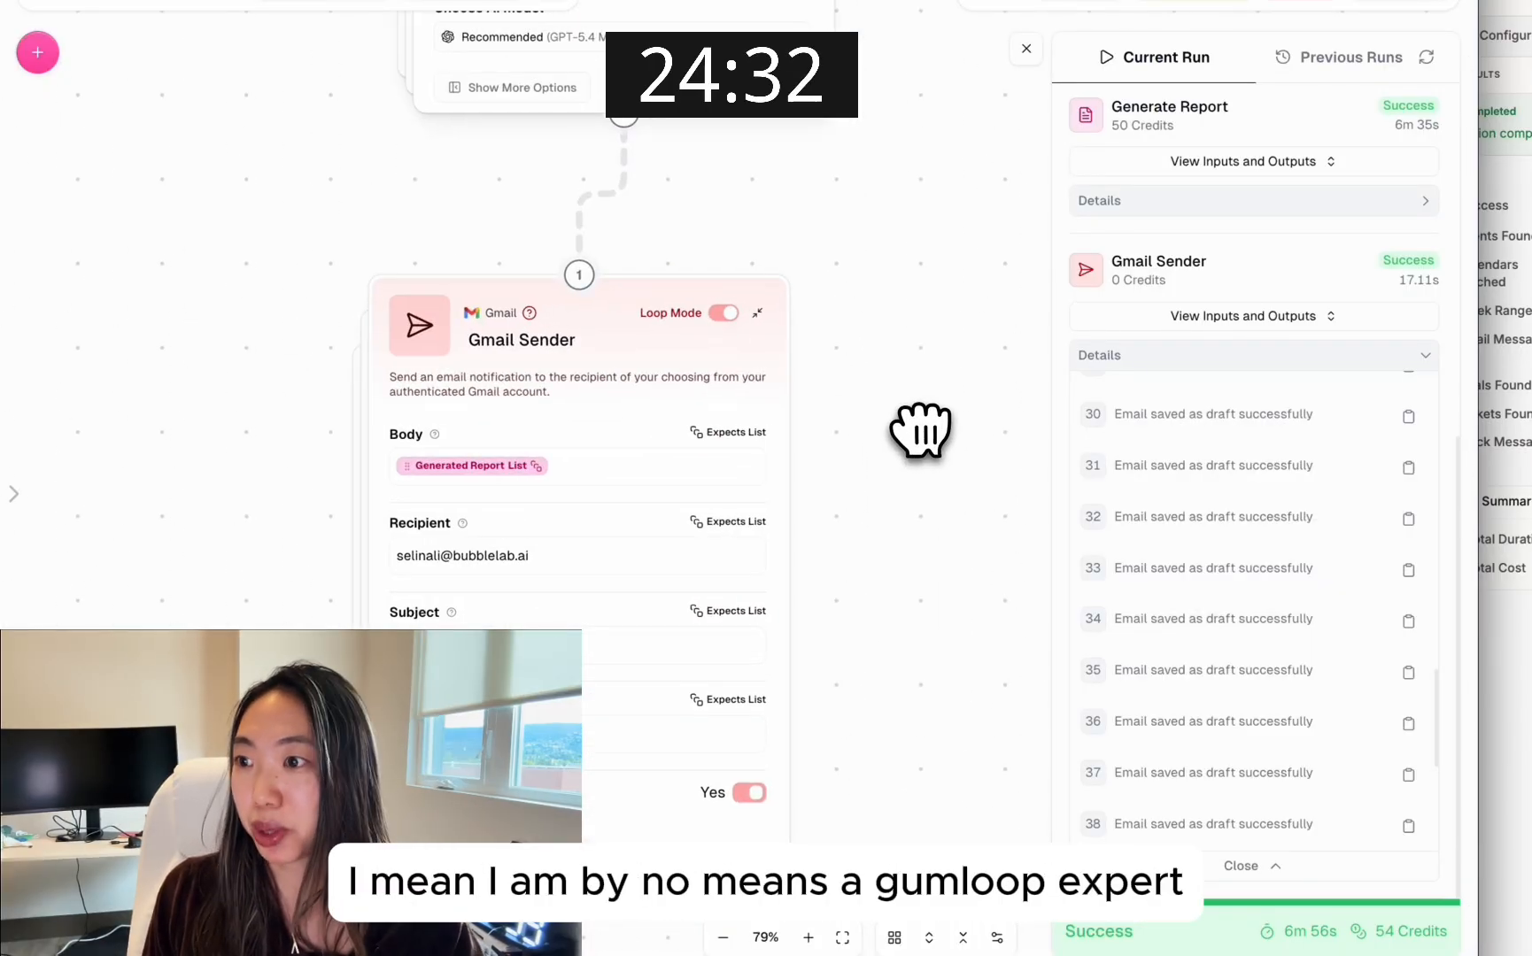
scroll(902, 274, "up", 5)
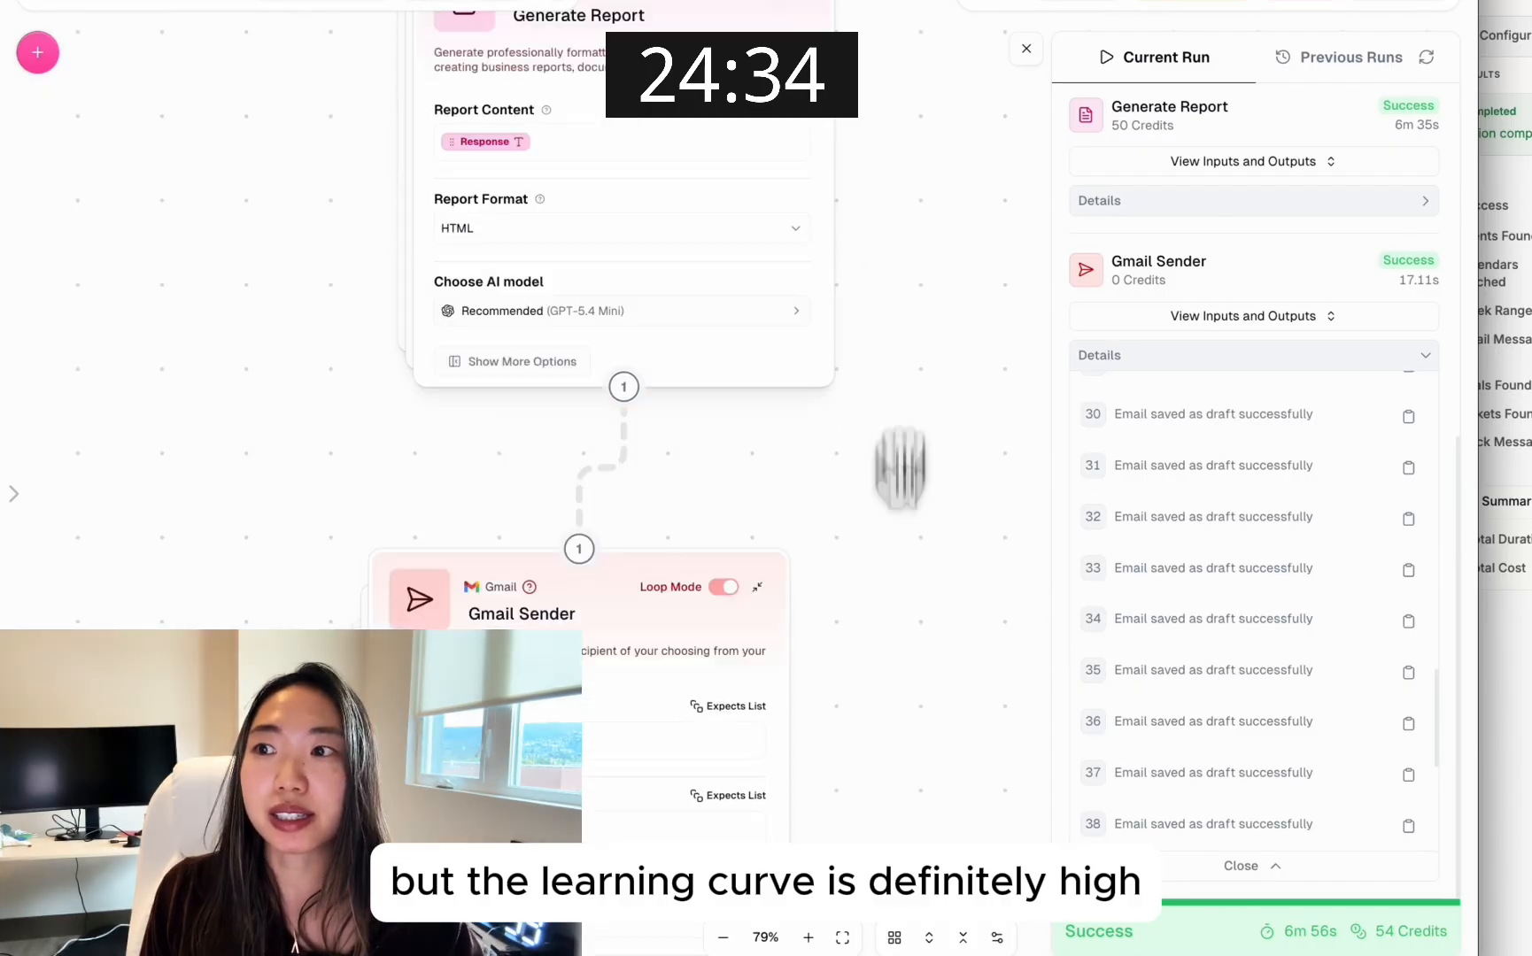
scroll(990, 93, "up", 10)
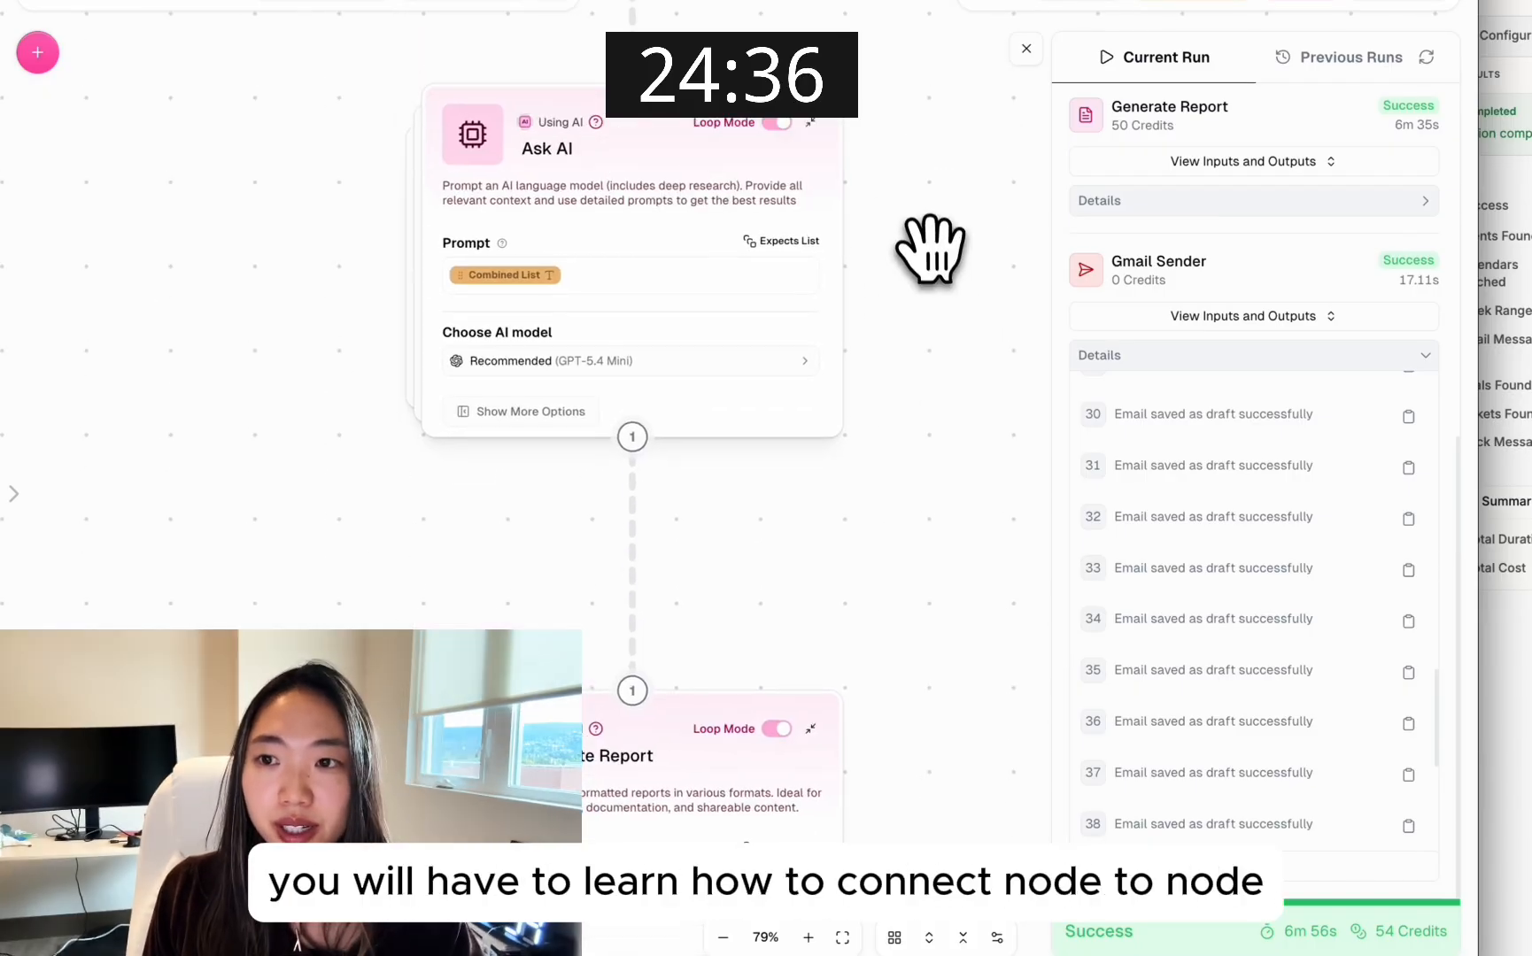
scroll(927, 216, "up", 10)
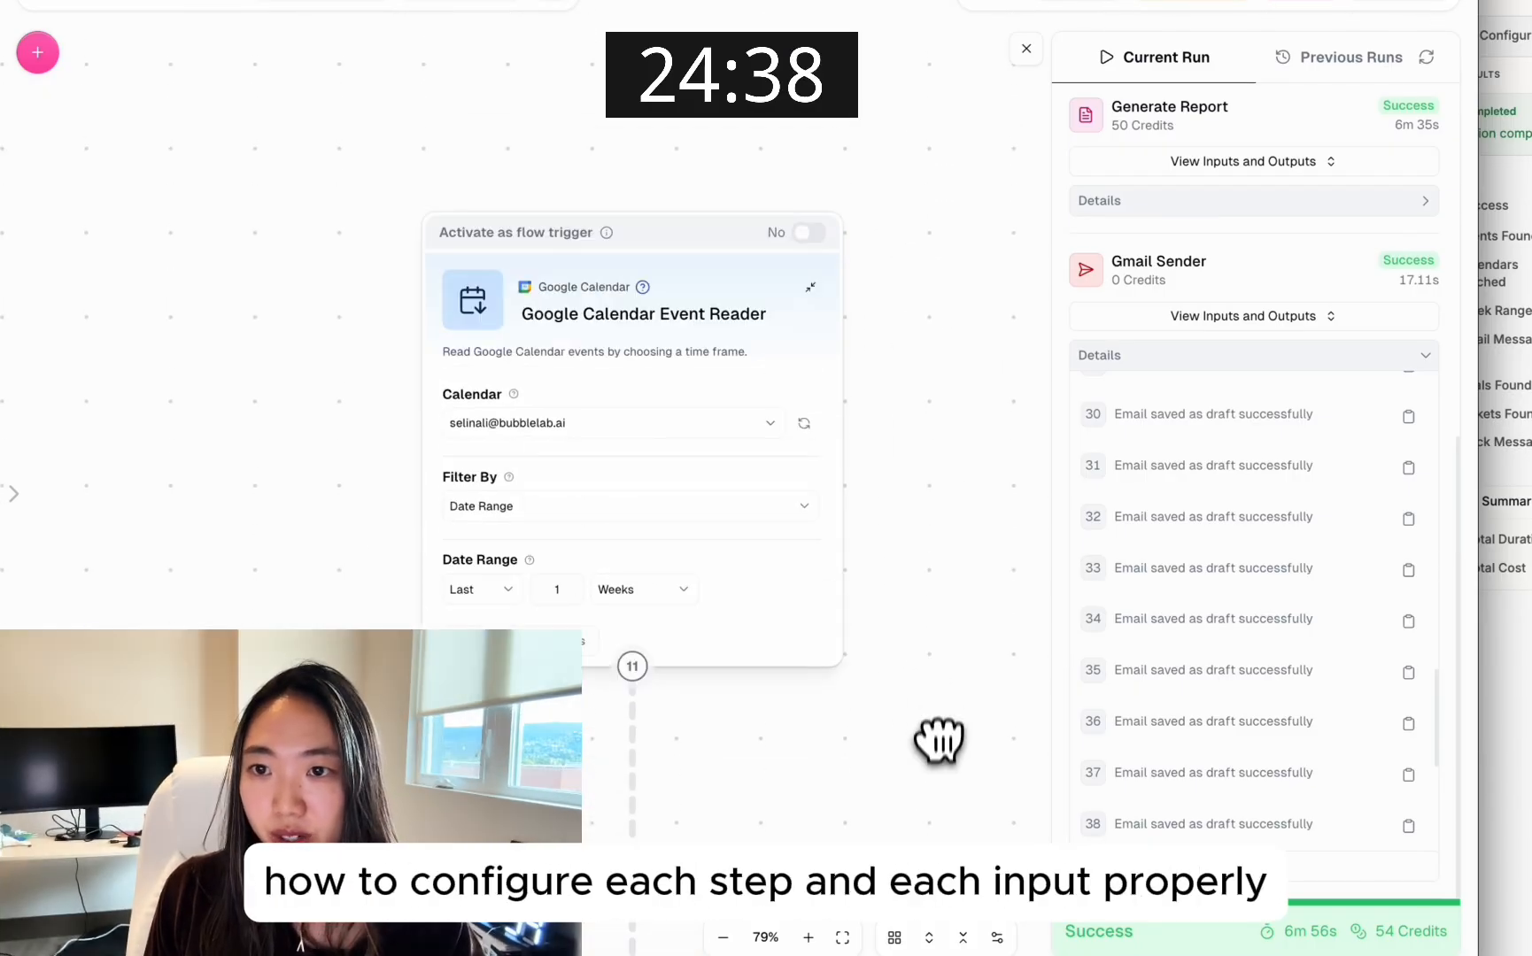
left_click_drag(941, 718, 956, 170)
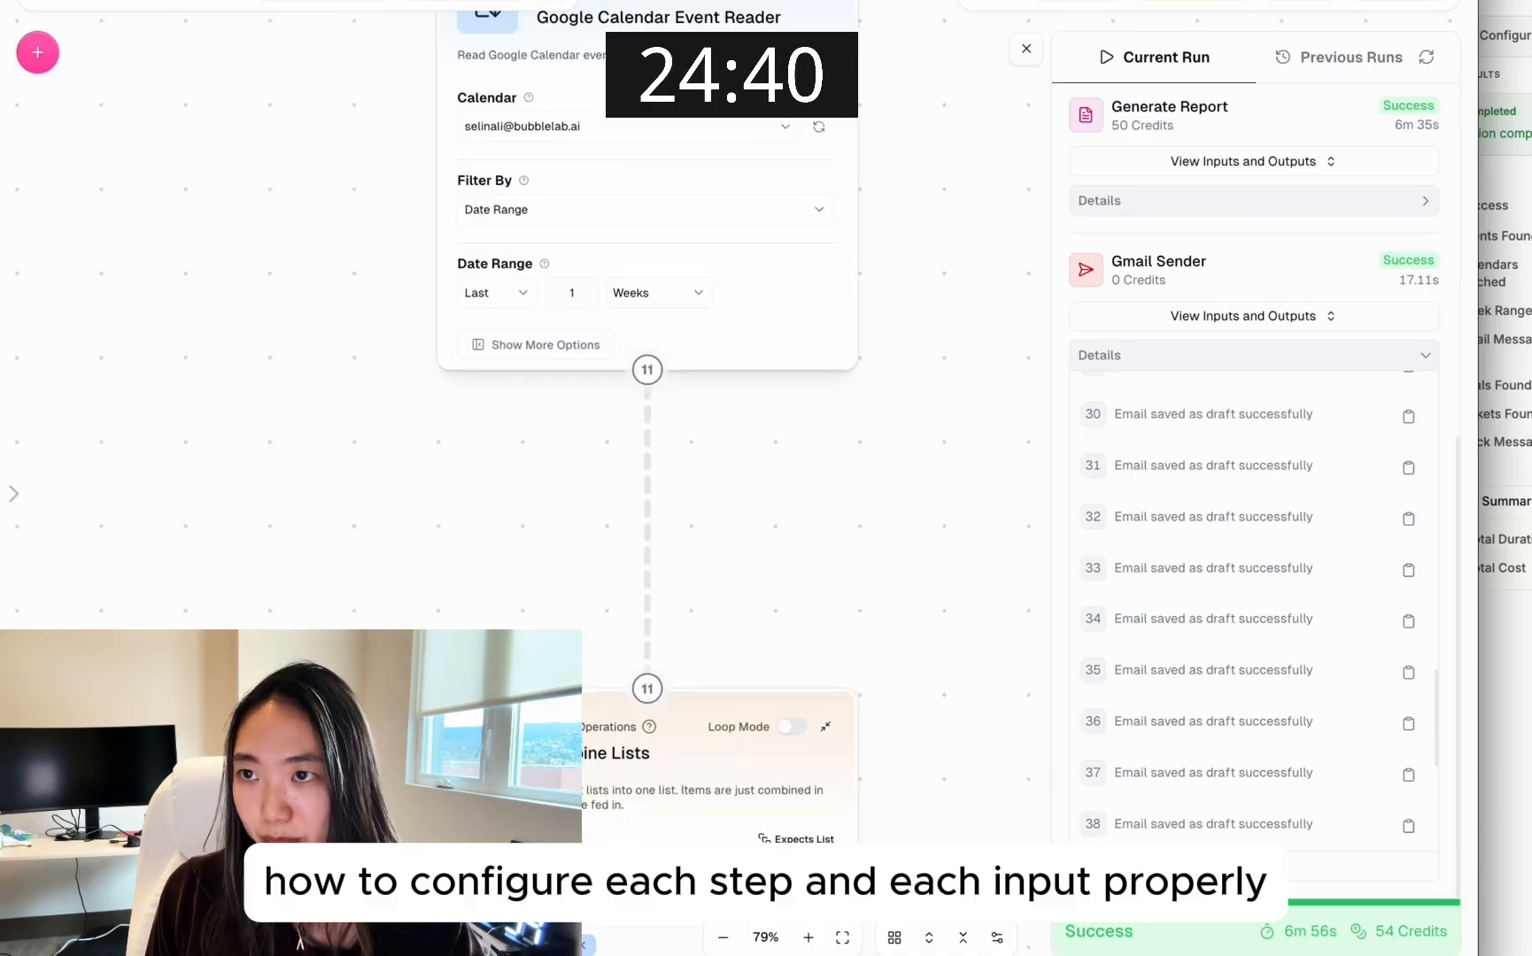